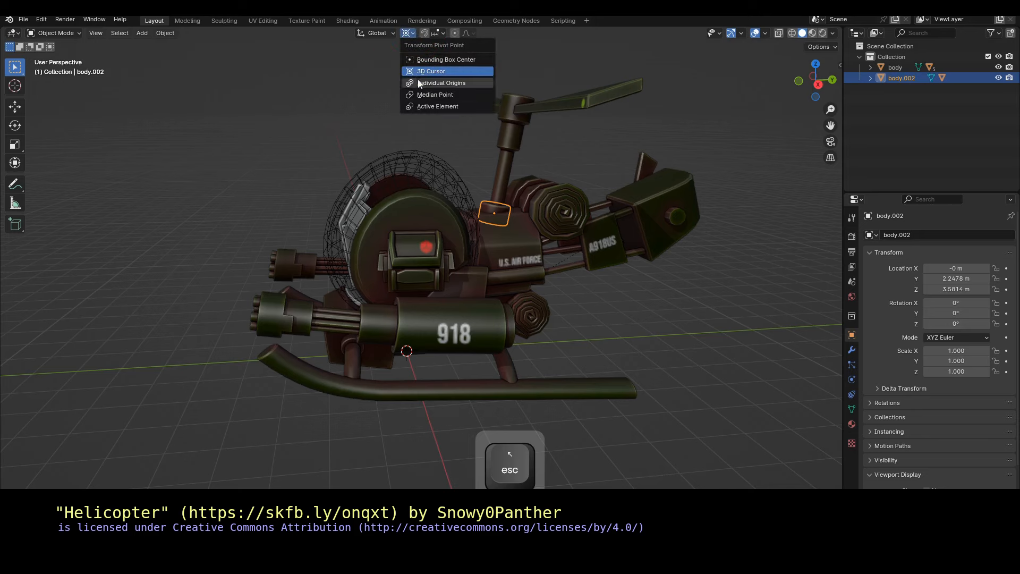
Set the transform pivot point to Individual Origins and try an X-axis rotation on body.002
left_click(417, 91)
key("r")
key("x")
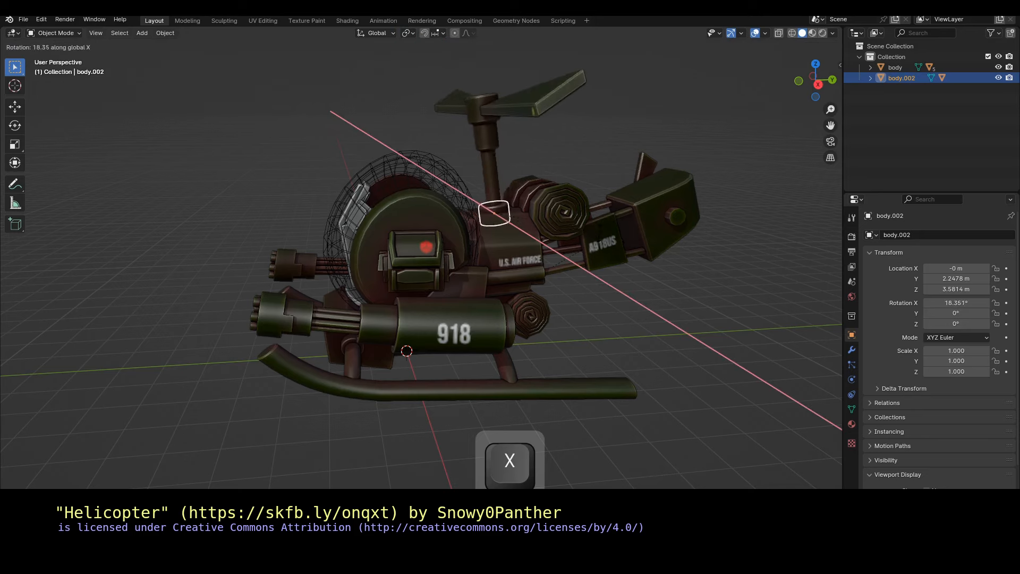
key("Escape")
Check the origins of the main and tail propellers with trial rotations, cancelling each one
left_click(516, 159)
middle_click_drag(516, 158, 512, 193)
key("r")
key("r")
key("Escape")
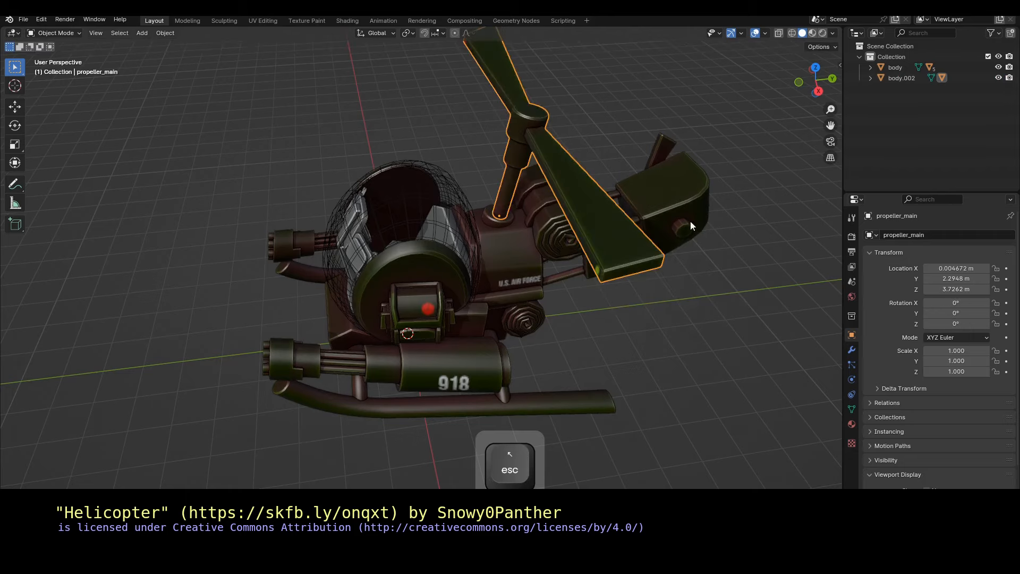
middle_click_drag(690, 221, 571, 190)
left_click(503, 245)
key("r")
key("x")
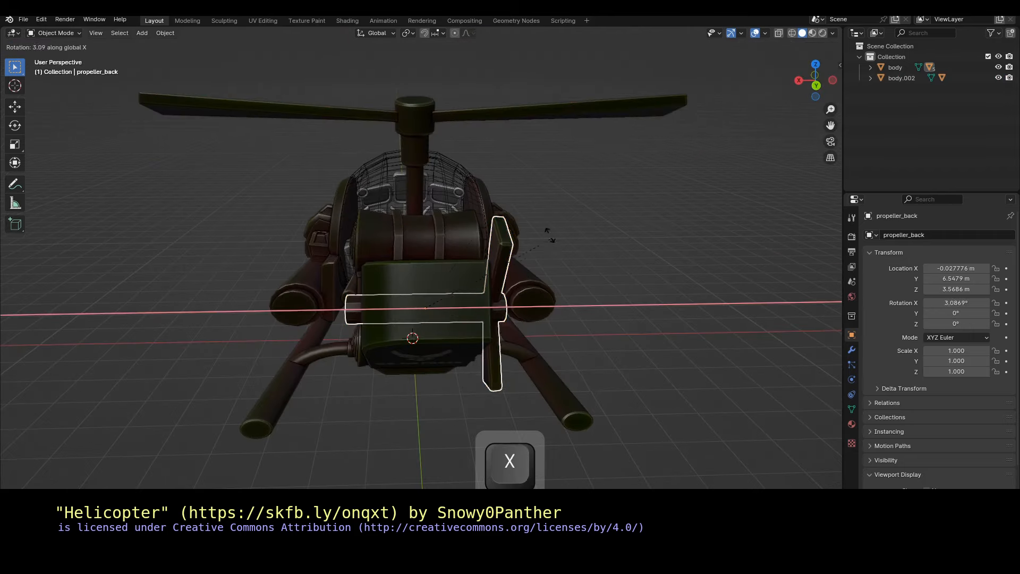
key("Escape")
Check the origins of the two side guns with trial rotations, cancelling each one
middle_click_drag(349, 354, 506, 340)
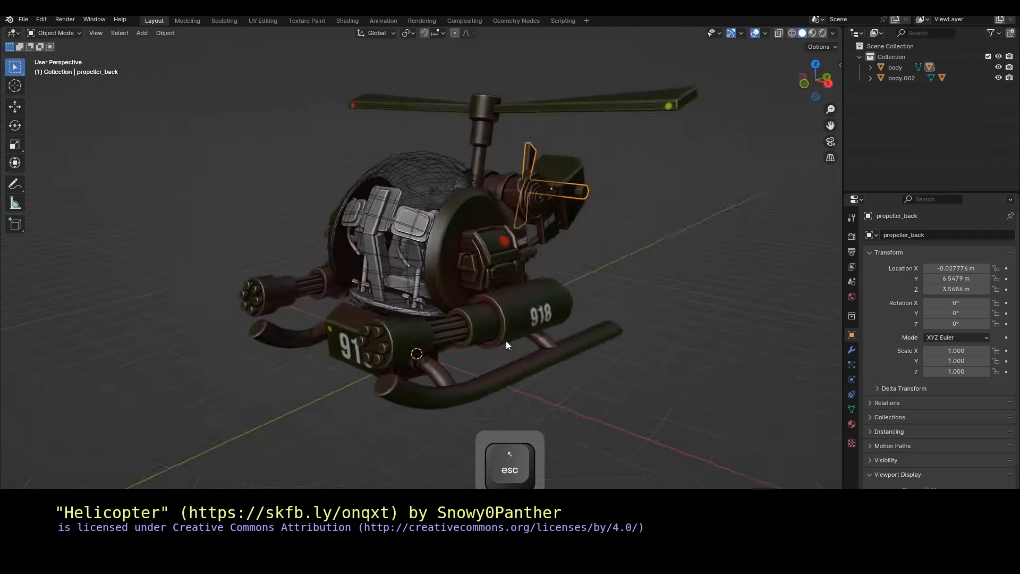
left_click(503, 340)
key("r")
key("Escape")
right_click(294, 272)
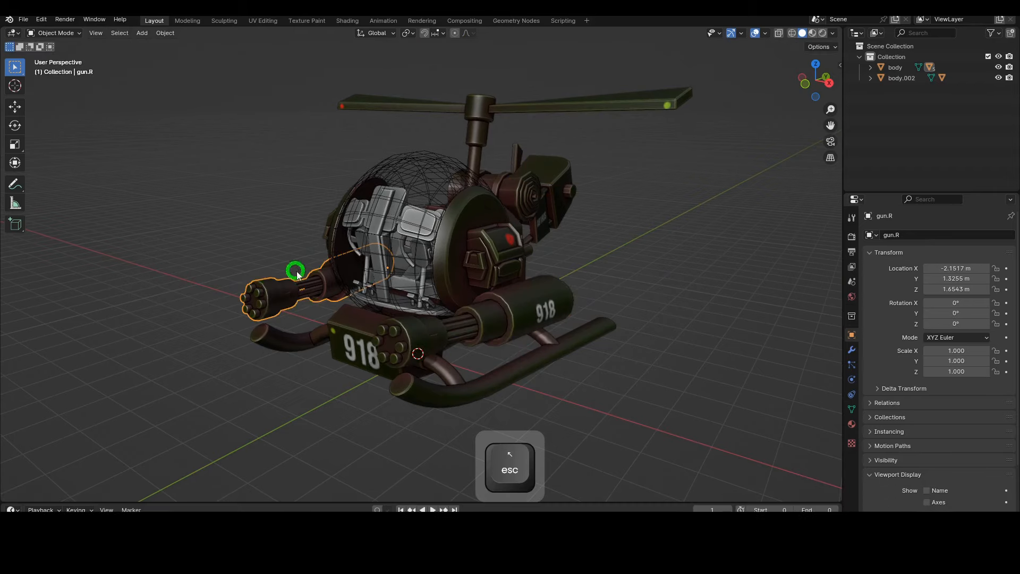
middle_click_drag(295, 272, 430, 282)
key("r")
key("r")
key("Escape")
Add a Build Your Own Vehicle Rig armature named "helicopter" to the scene
middle_click_drag(526, 263, 486, 270)
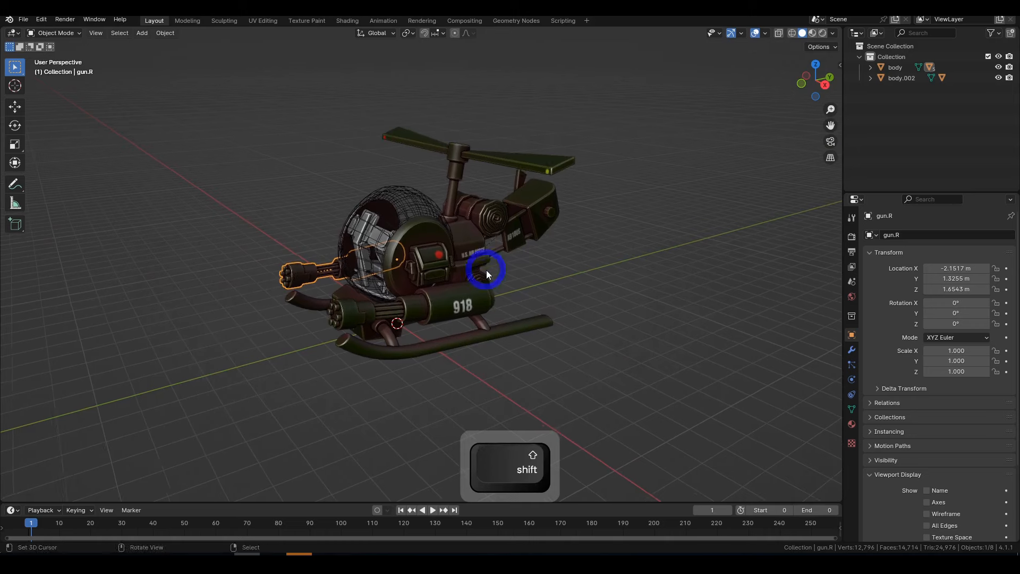
key("shift+a")
mouse_move(454, 350)
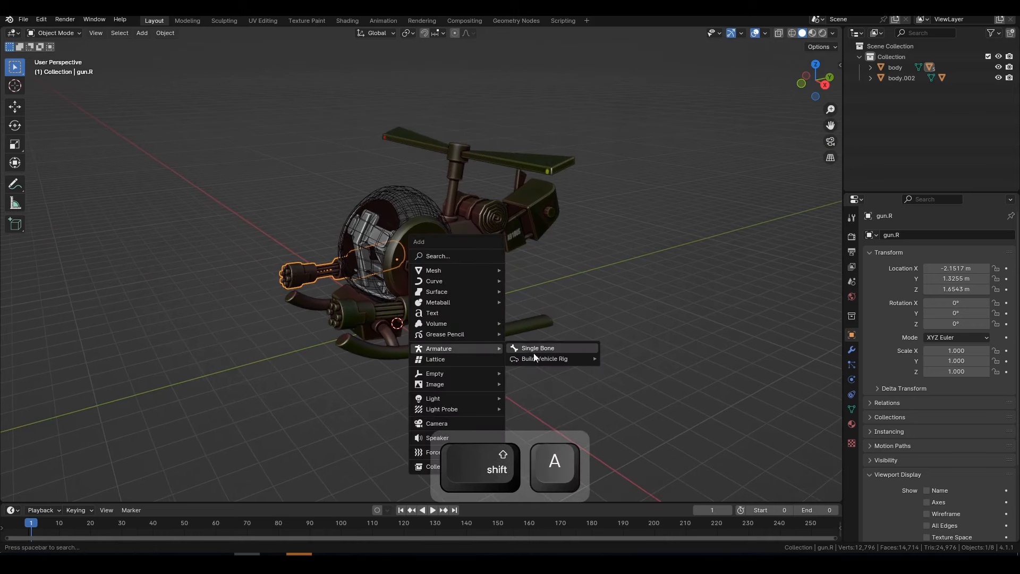
mouse_move(552, 358)
left_click(629, 367)
left_click(553, 304)
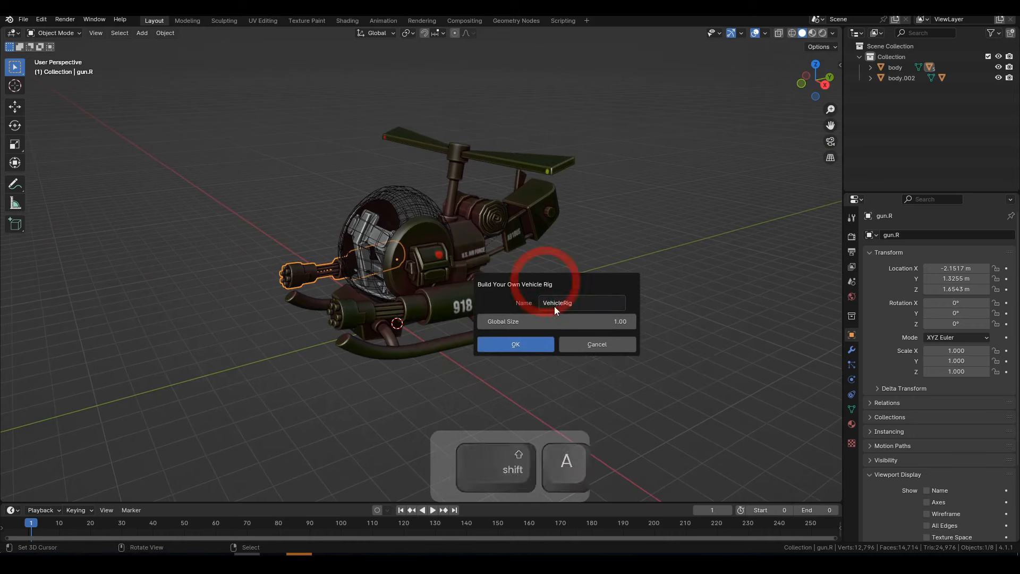
type("Heli")
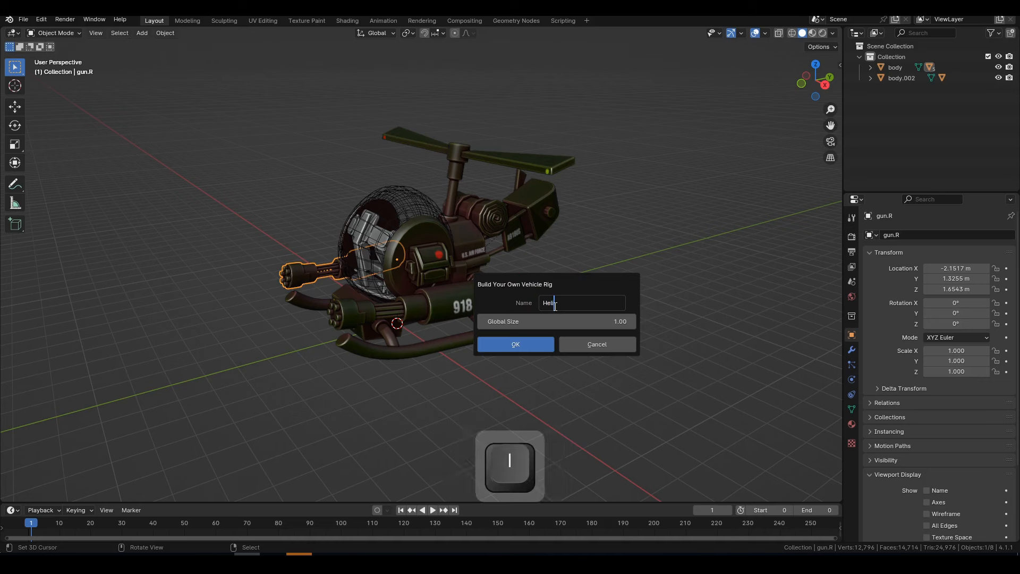
key("BackSpace")
key("BackSpace")
key("BackSpace")
type("helicopter")
key("Return")
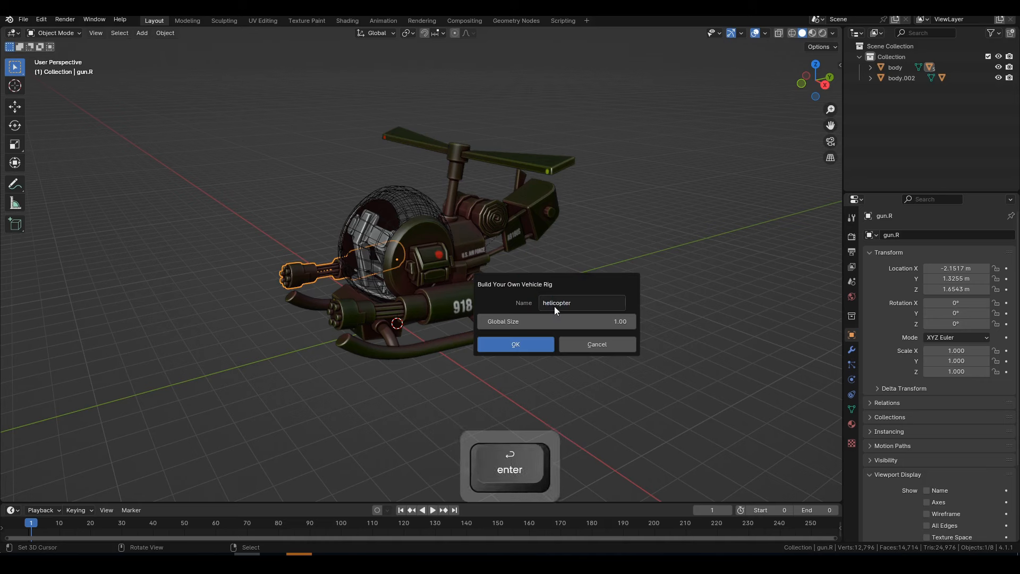
left_click(542, 347)
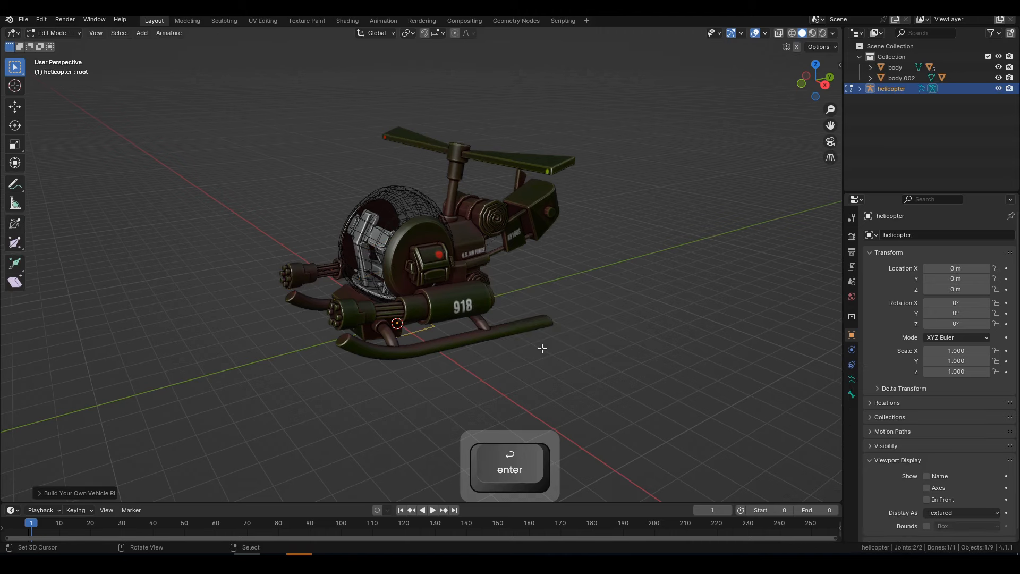
Set the new vehicle rig's Global Size to 3.73 so the root bone suits the helicopter's length
key("n")
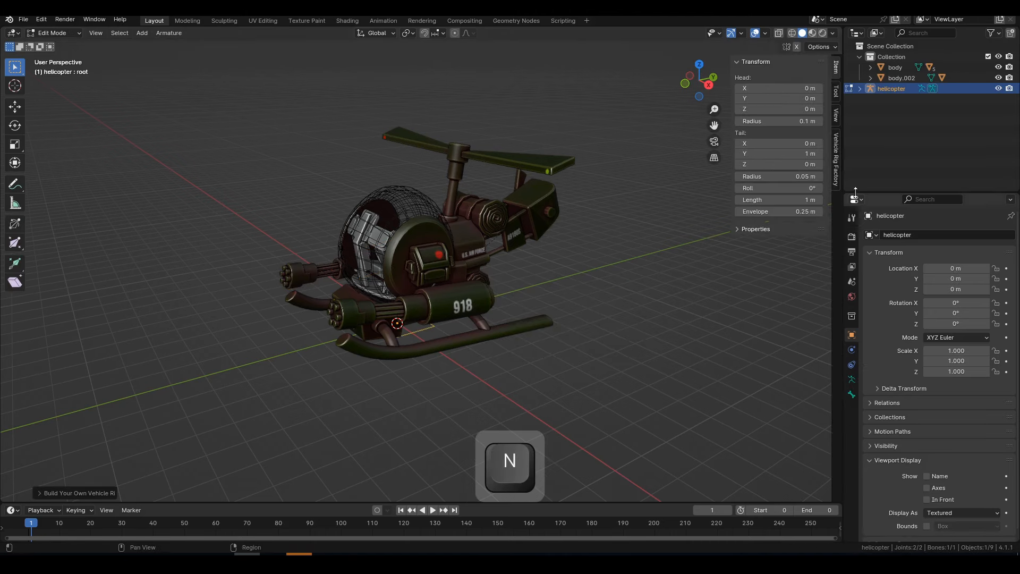
left_click(72, 494)
left_click_drag(106, 488, 167, 152)
middle_click_drag(458, 473, 496, 393)
left_click_drag(106, 487, 104, 148)
middle_click_drag(454, 414, 429, 379)
Add a Main Body part to the metarig with Vehicle Rig Factory, at Global Size 3.73
left_click(836, 159)
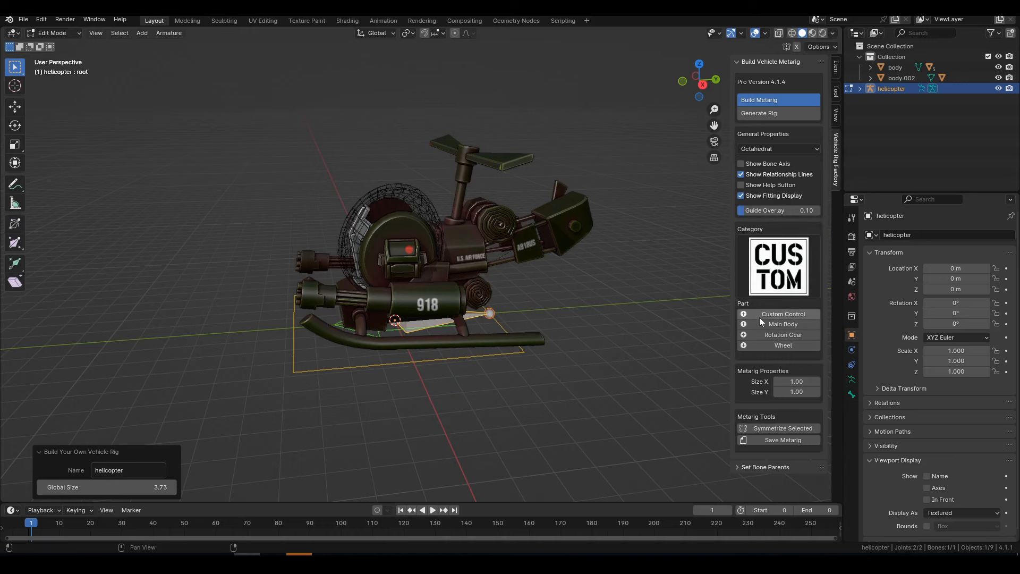
left_click(779, 327)
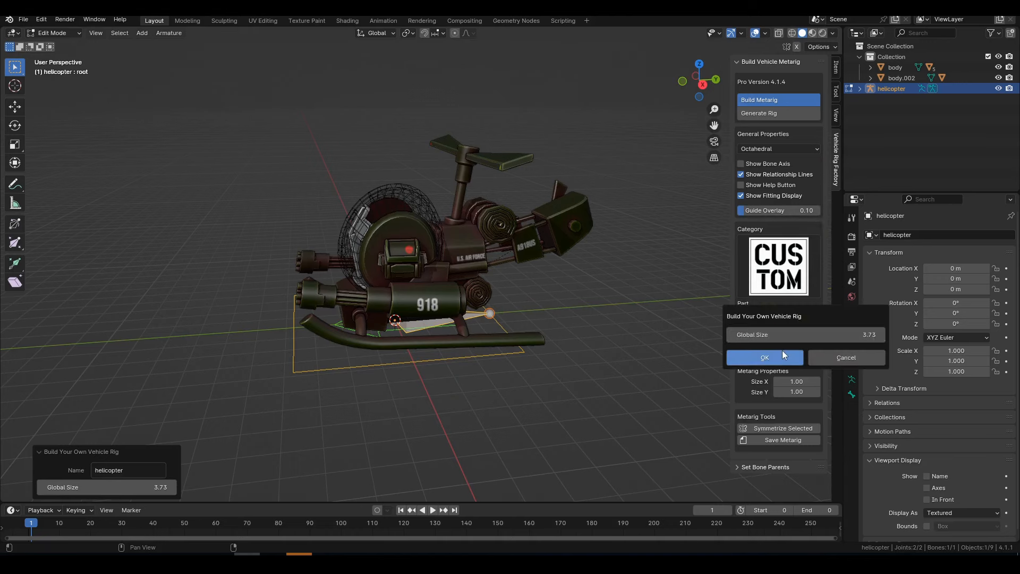
left_click(781, 352)
In a wireframe side view, shorten the main body bone by moving its tail forward along the Y axis
key("KP_3")
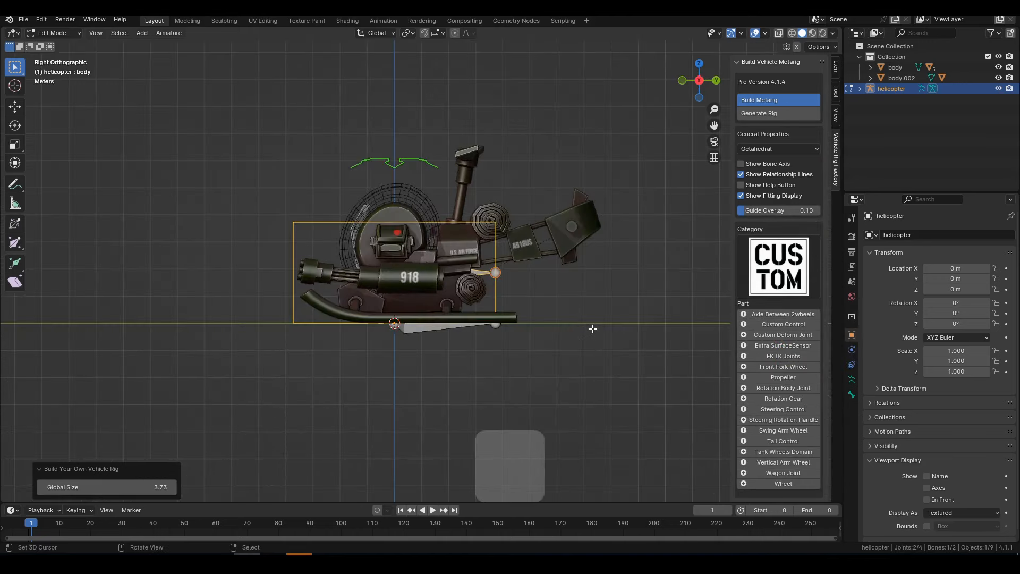
key("z")
scroll(532, 257, "up", 3)
left_click(550, 278)
key("g")
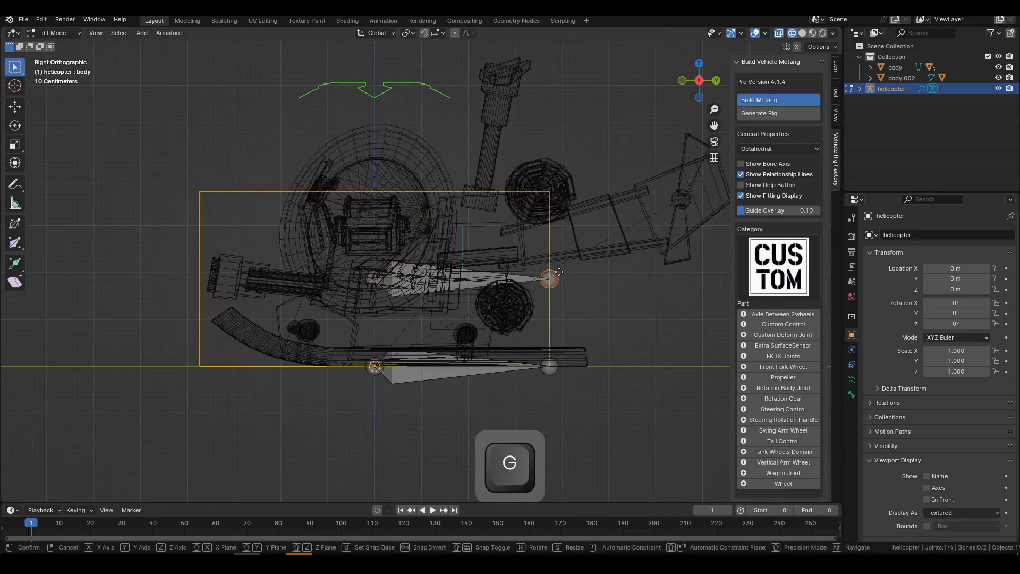
key("y")
left_click(481, 274)
Move the whole main body bone up about 0.59 m along the Z axis
left_click(433, 273)
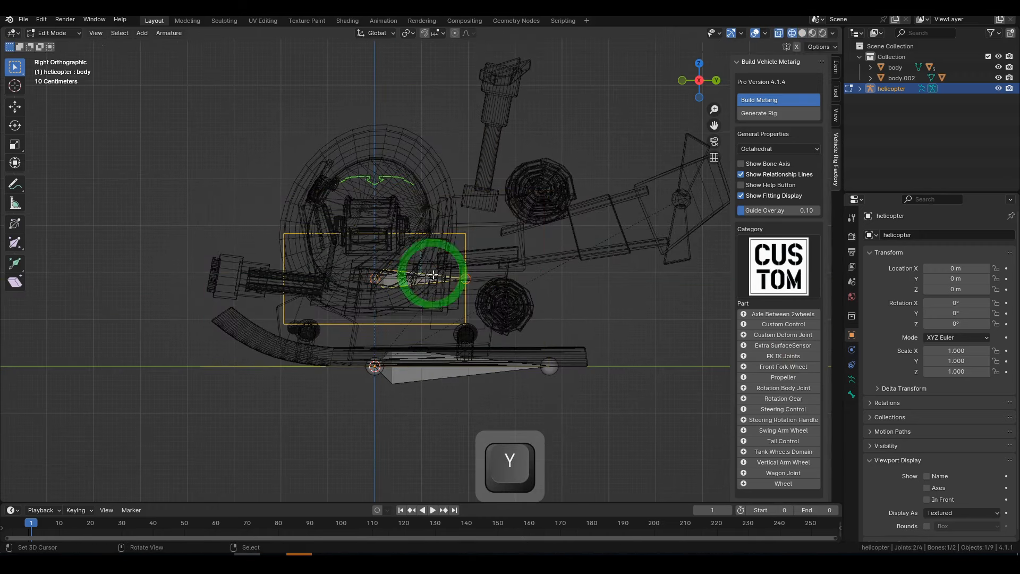
key("g")
key("z")
left_click(443, 247)
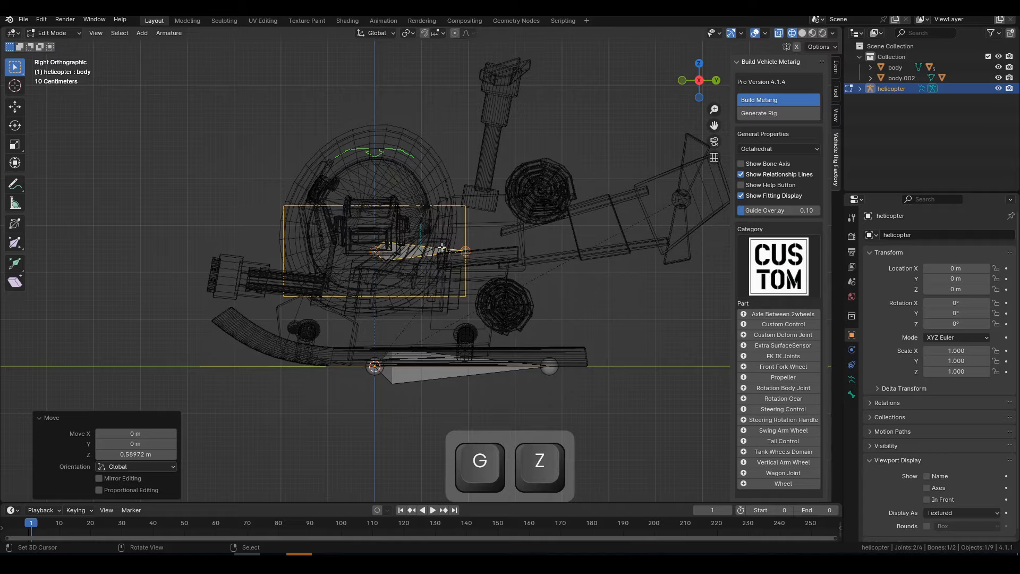
Return to solid shading and enable In Front display for the helicopter armature
mouse_move(444, 239)
middle_mouse_down()
mouse_move(468, 242)
mouse_move(453, 244)
mouse_move(504, 277)
middle_mouse_up()
key("z")
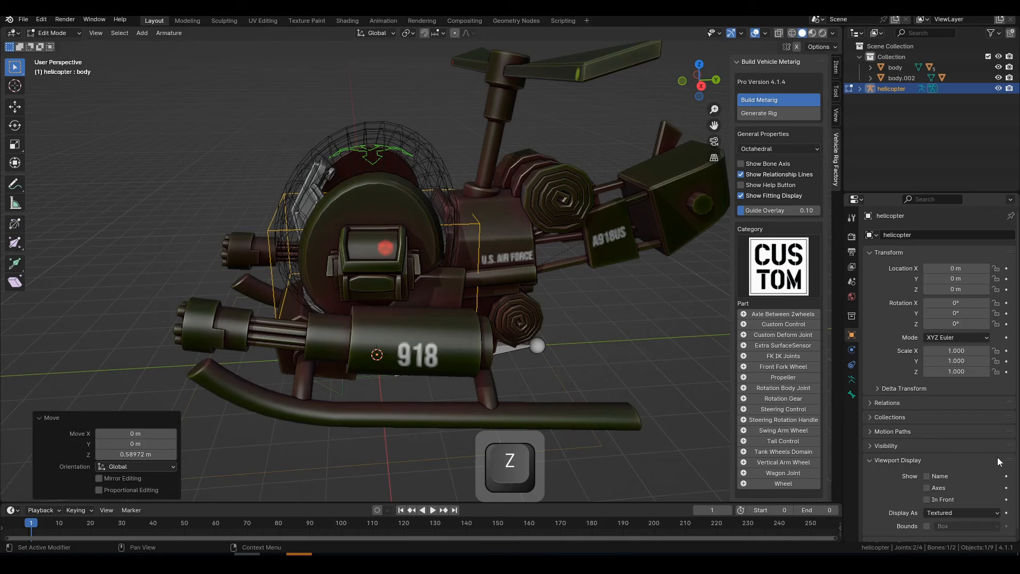
left_click_drag(997, 460, 999, 253)
left_click(944, 292)
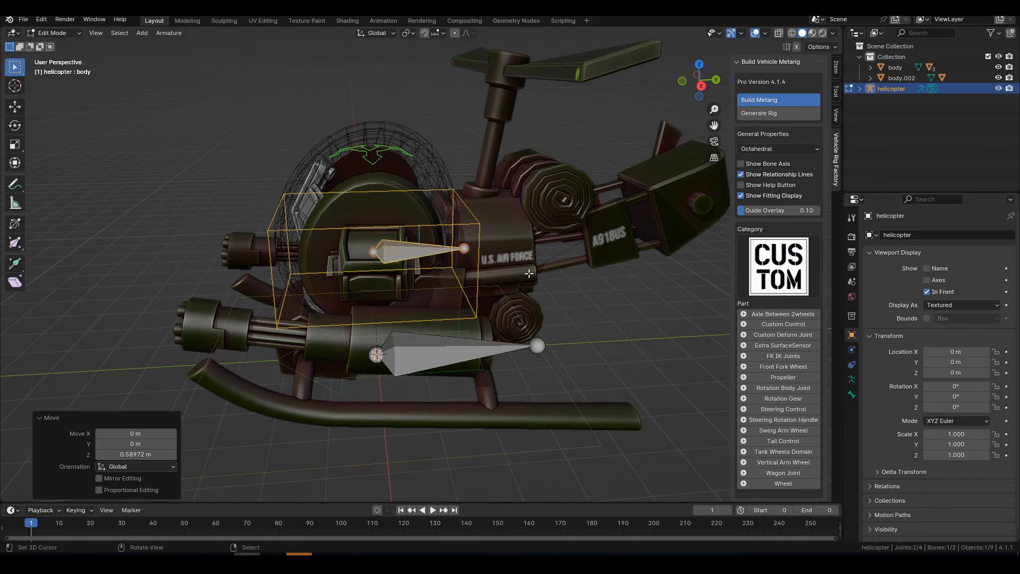
key("Escape")
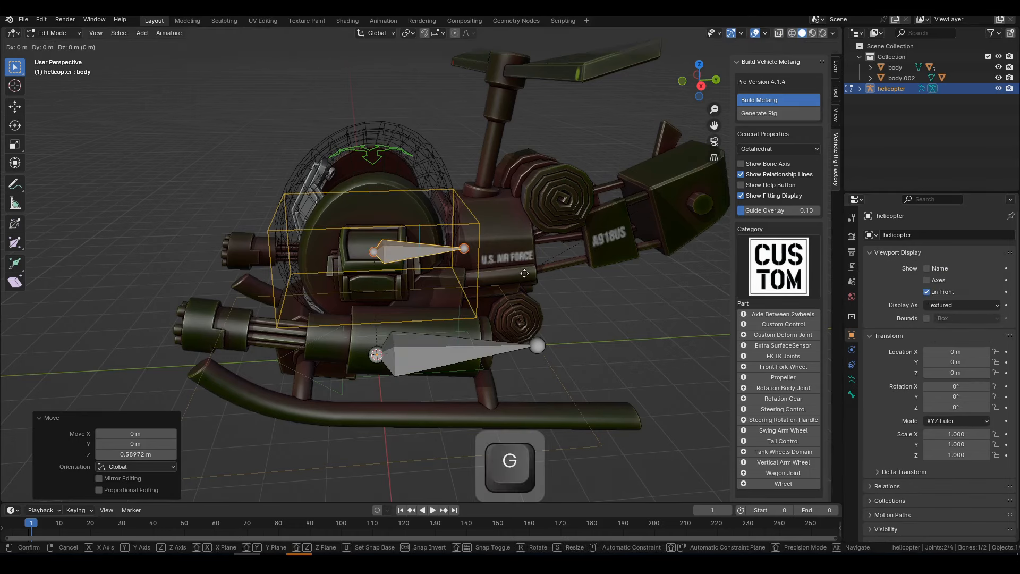
Enlarge the body bone's bounding box with X Pos and Neg 1.12, Y Pos 1.75 and Z Pos 1.40
scroll(542, 252, "down", 4)
scroll(771, 310, "down", 8)
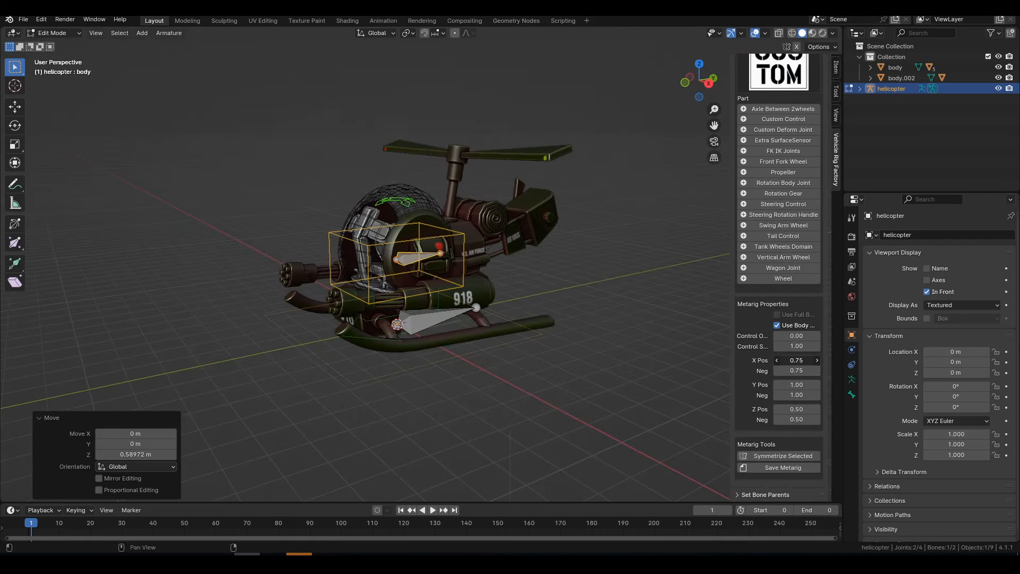
scroll(785, 362, "up", 3, "ctrl")
key("ctrl+z")
middle_click_drag(494, 311, 574, 313)
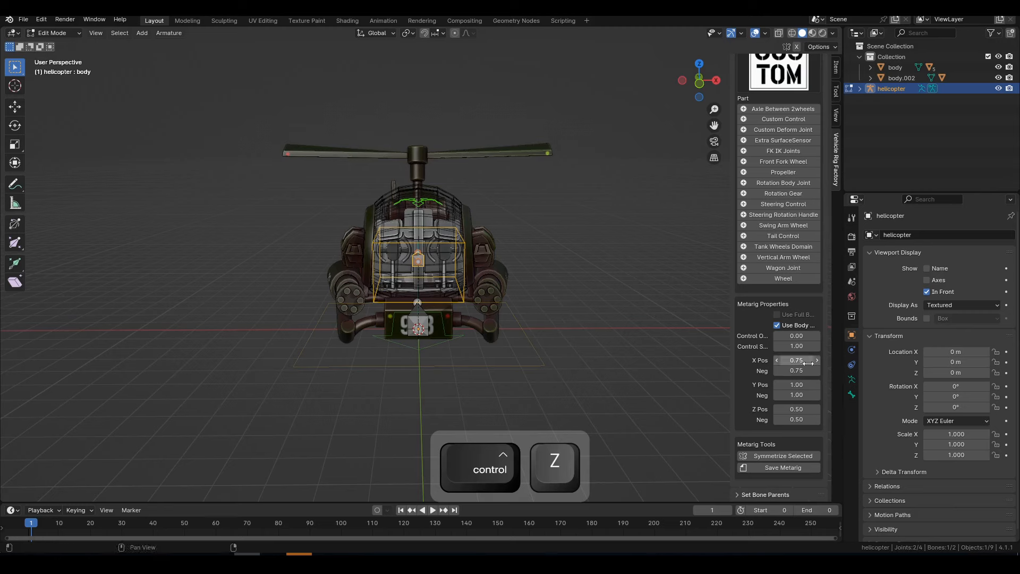
left_click_drag(807, 361, 850, 371)
middle_click_drag(635, 301, 515, 293)
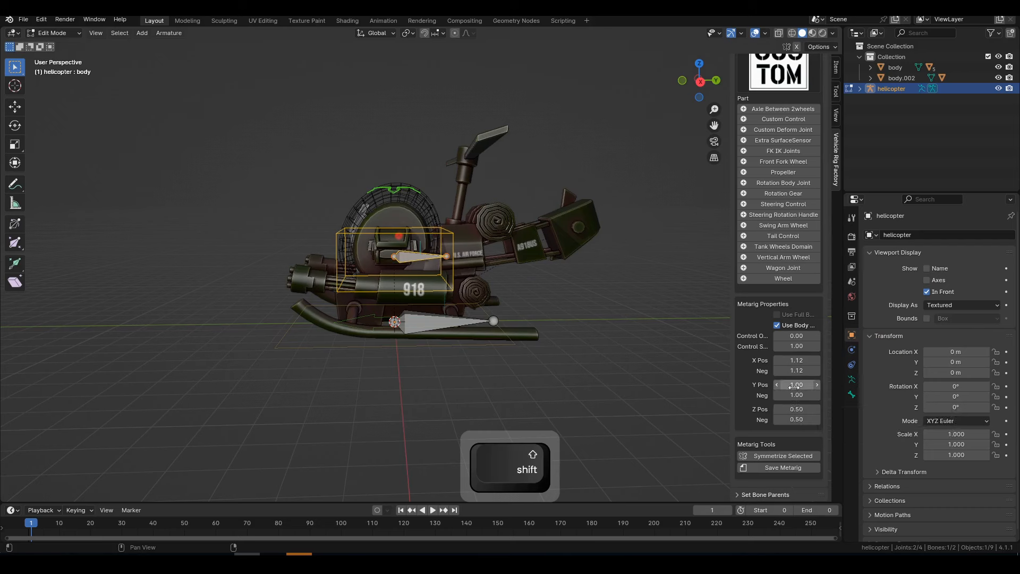
left_click_drag(793, 385, 829, 409)
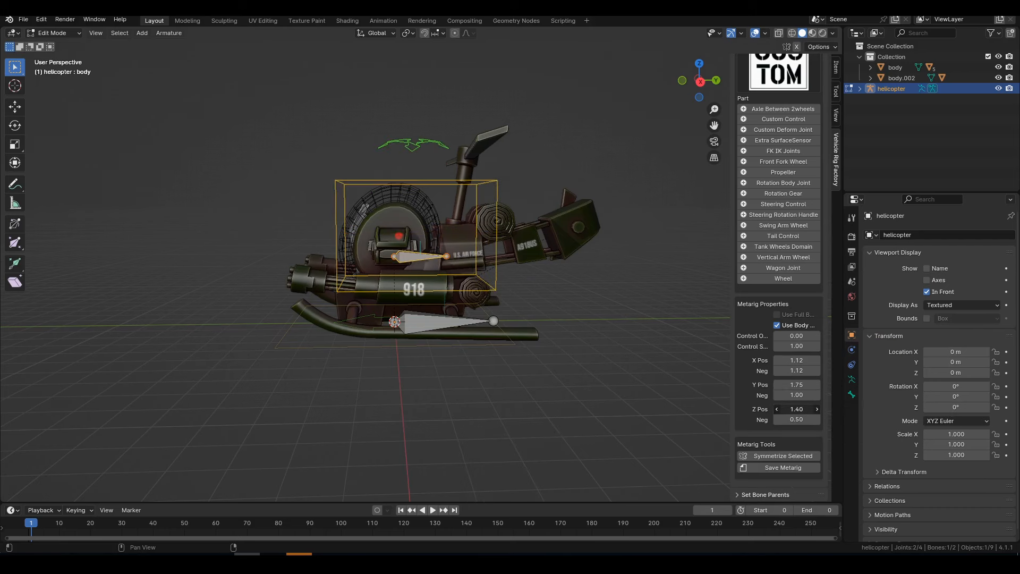
Raise the main body control above the rotor by setting its control offset to 0.63
middle_click_drag(479, 274, 685, 281)
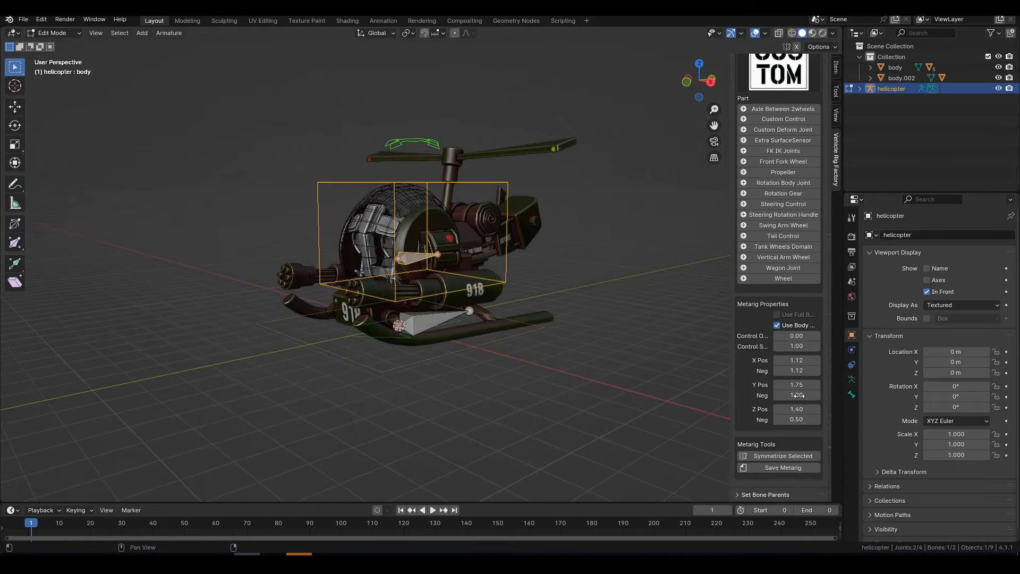
left_click_drag(797, 346, 819, 336)
middle_click_drag(476, 233, 451, 243)
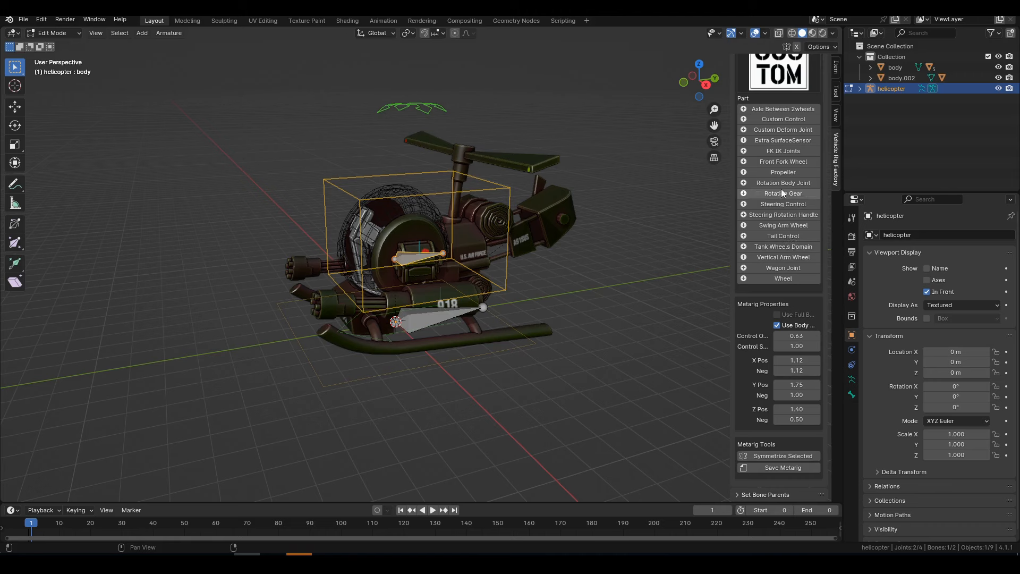
Add an Extra SurfaceSensor part to the main body on the Left side, at Global Size 3.73
scroll(781, 189, "up", 1)
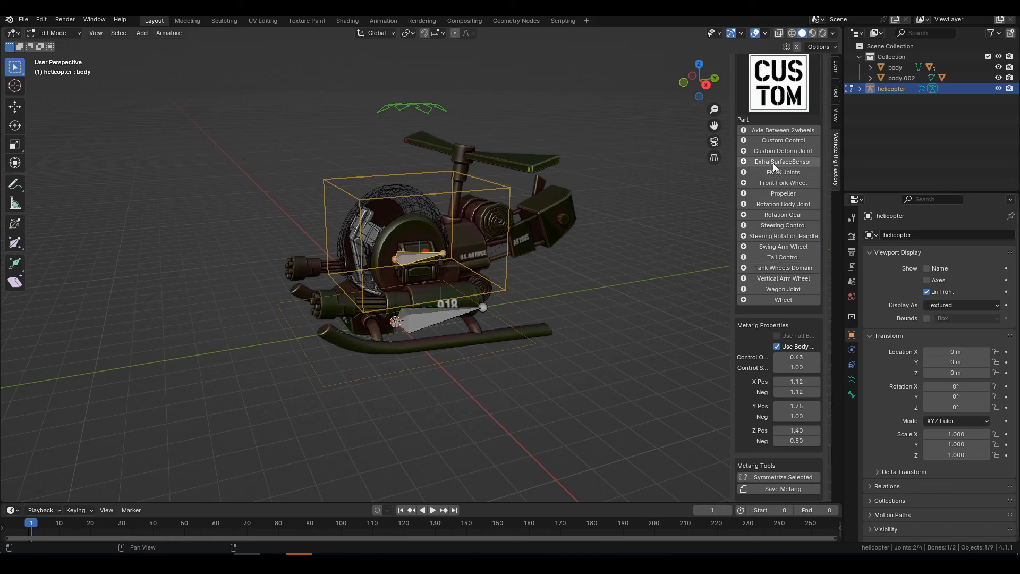
left_click(789, 162)
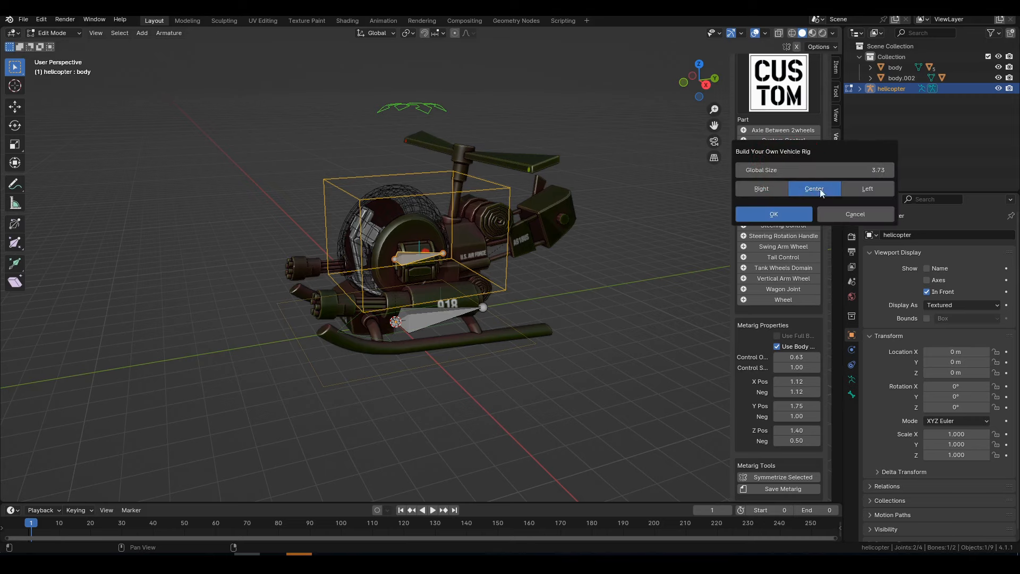
left_click(809, 213)
middle_click_drag(611, 290, 551, 288)
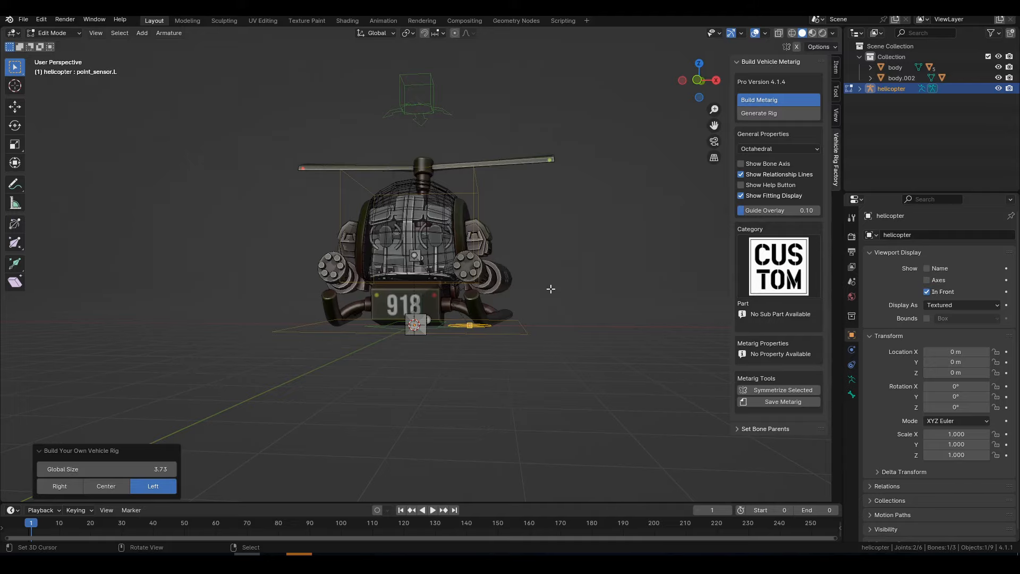
In a wireframe top view, move the left sensor bone about 0.44 m in X and -1.65 m in Y, beside the front left gun
key("KP_7")
key("shift+z")
scroll(551, 290, "up", 3)
key("g")
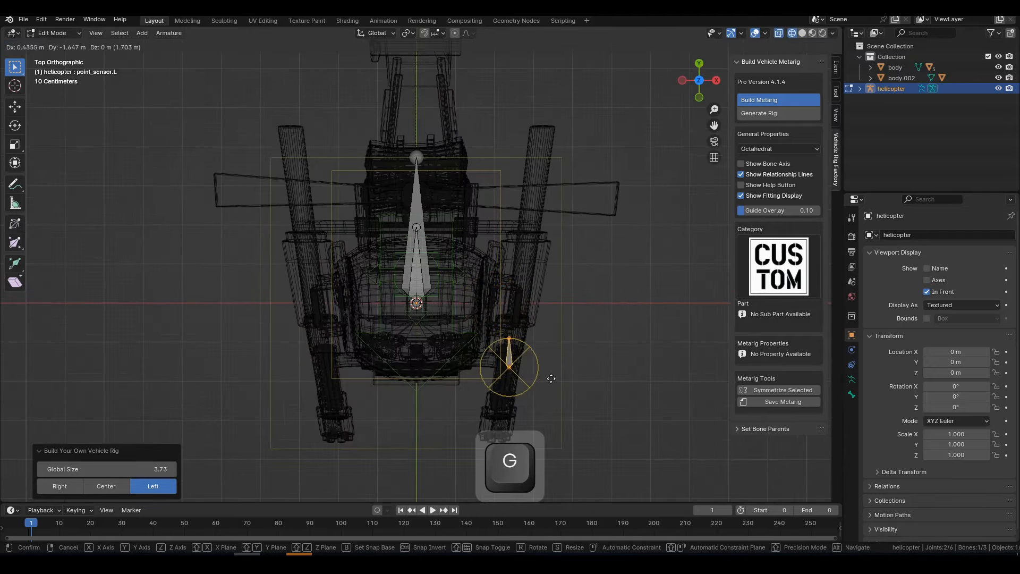
left_click(550, 378)
Refine the left sensor's position at the skid's front, moving it along Y and about 0.32 m along X
middle_click_drag(578, 417, 498, 300)
key("z")
left_click(607, 321)
mouse_move(374, 356)
middle_mouse_down()
mouse_move(360, 343)
mouse_move(338, 349)
mouse_move(485, 355)
mouse_move(447, 384)
middle_mouse_up()
key("g")
key("y")
left_click(353, 353)
key("g")
key("x")
left_click(510, 355)
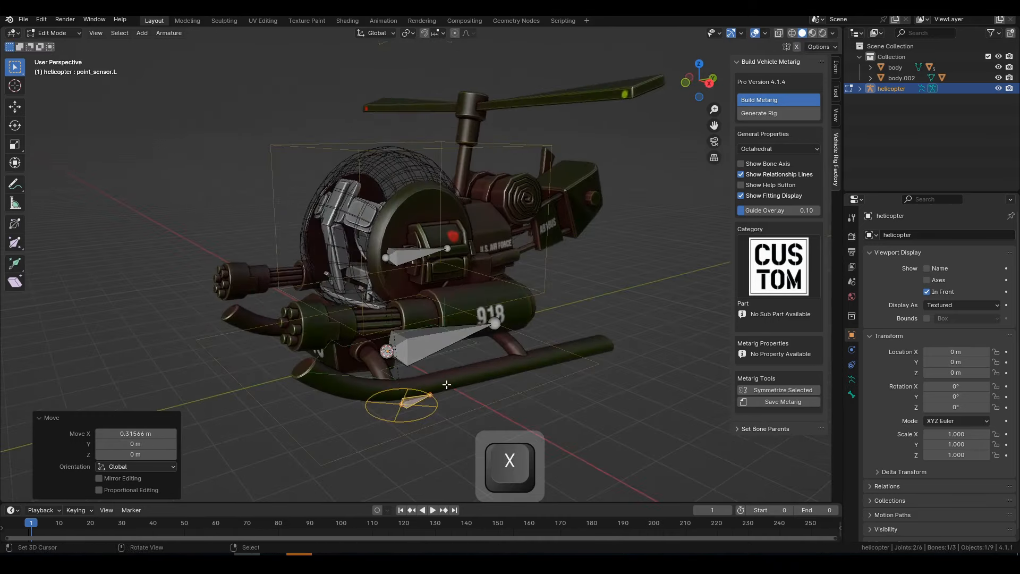
Rename the left front sensor bone to point_sensor_fr.L
key("F2")
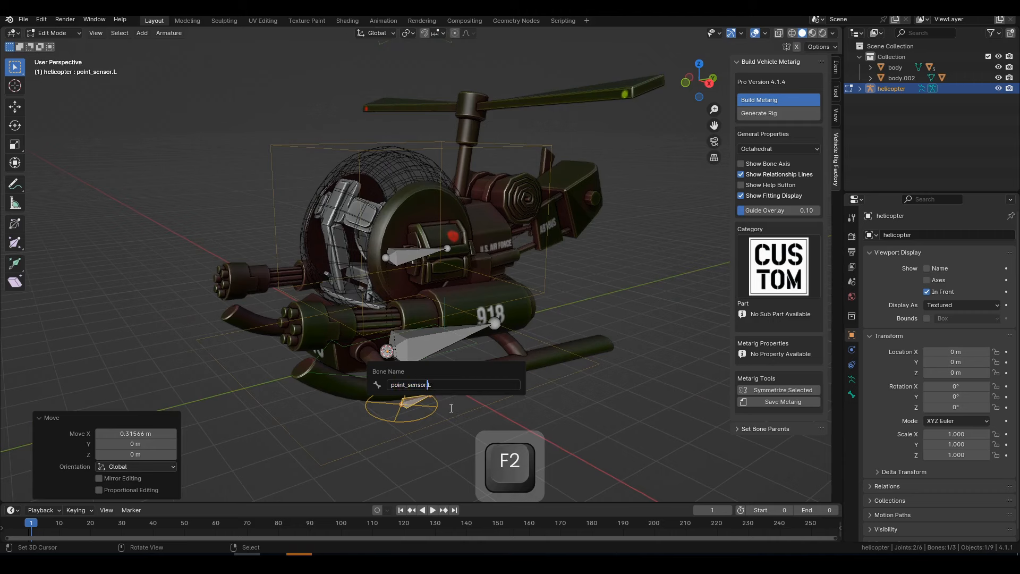
type("_fr")
key("Return")
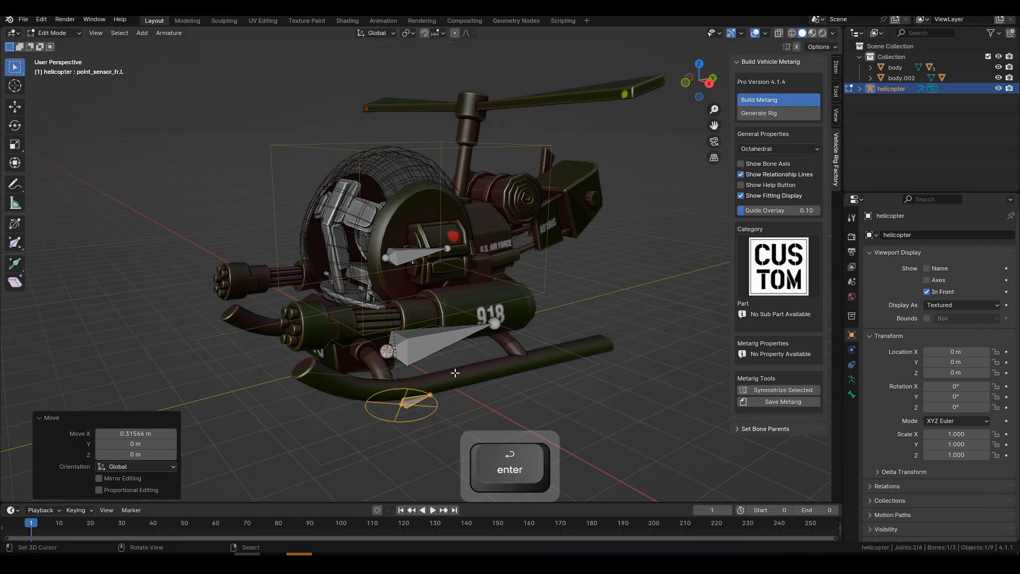
Duplicate the front left sensor bone about 5.52 m along Y to the rear end of the skid
key("shift+d")
key("y")
left_click(638, 351)
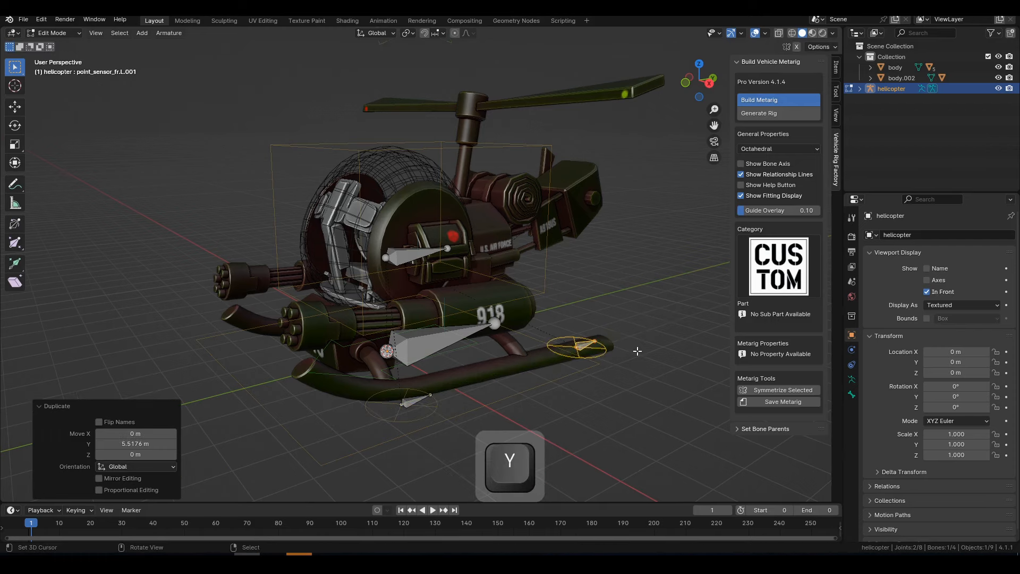
In top view, move the duplicated rear left sensor bone about 0.86 m in X and 0.35 m in Y to the skid's rear end
key("KP_7")
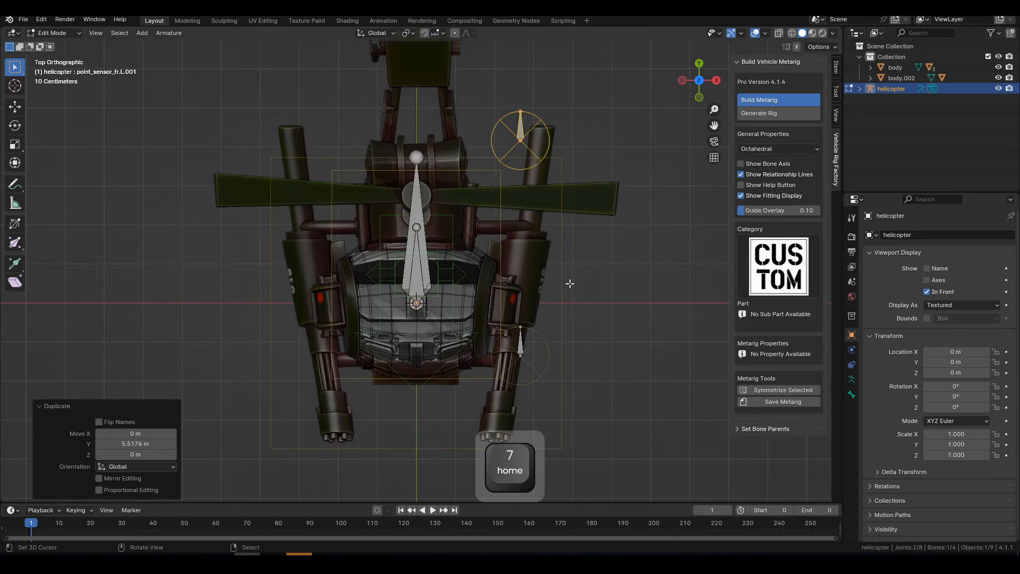
key("g")
key("x")
left_click(599, 269)
key("g")
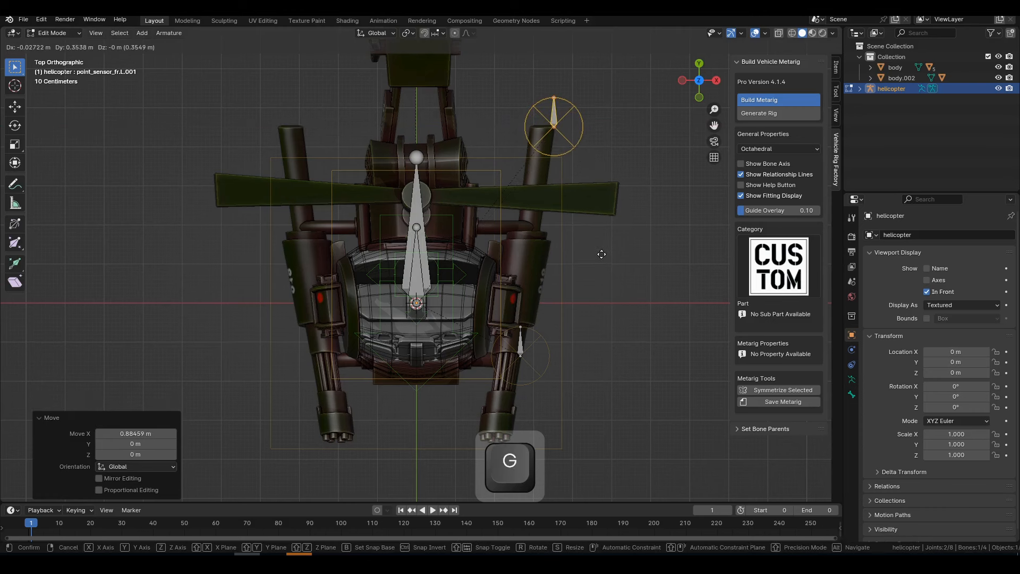
left_click(602, 254)
Rename the rear left sensor bone to point_sensor_bk.L
key("F2")
key("BackSpace")
key("BackSpace")
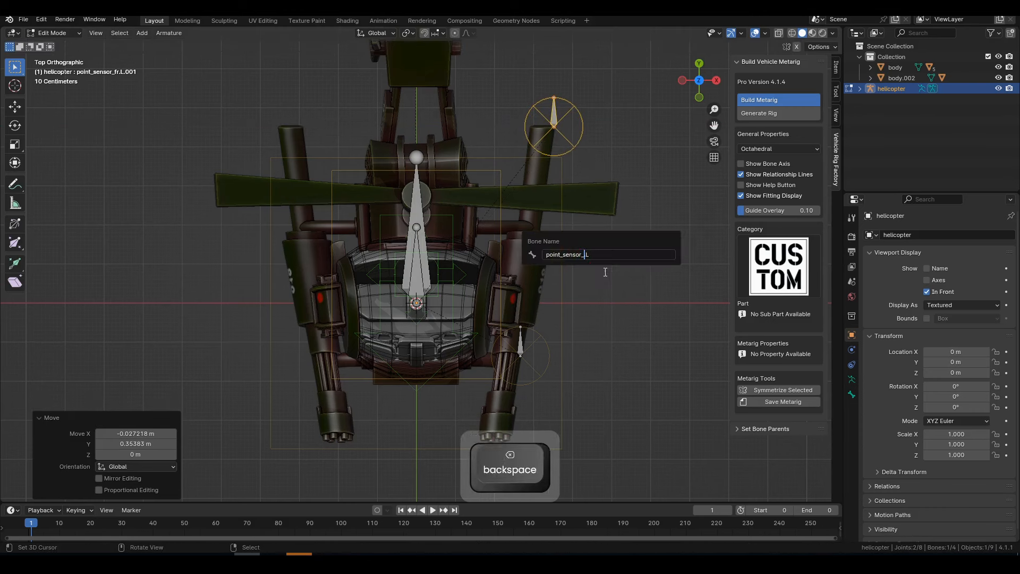
type("bk.")
key("Return")
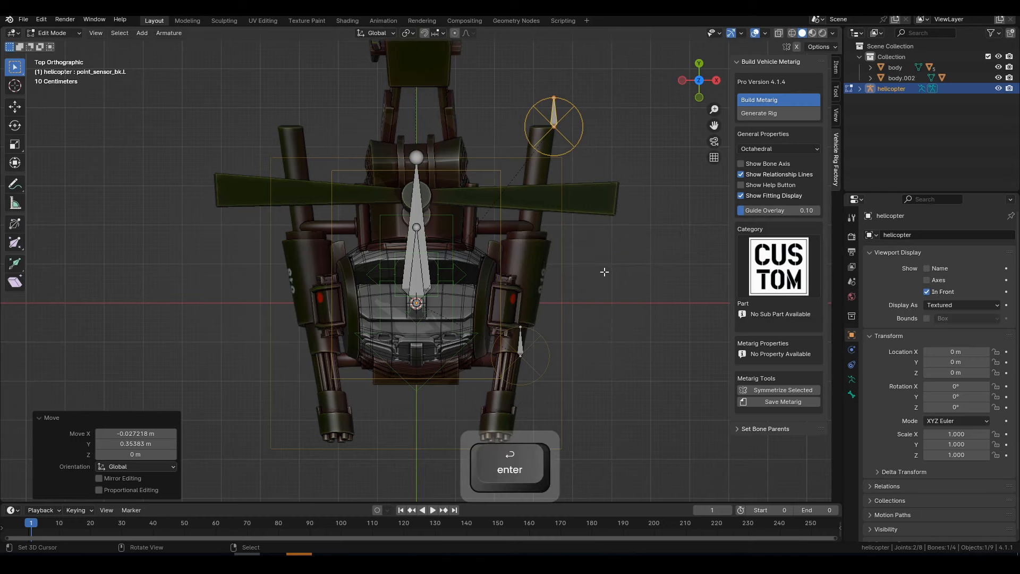
Symmetrize the front and rear left sensor bones together to the opposite skid
middle_click_drag(604, 271, 487, 296)
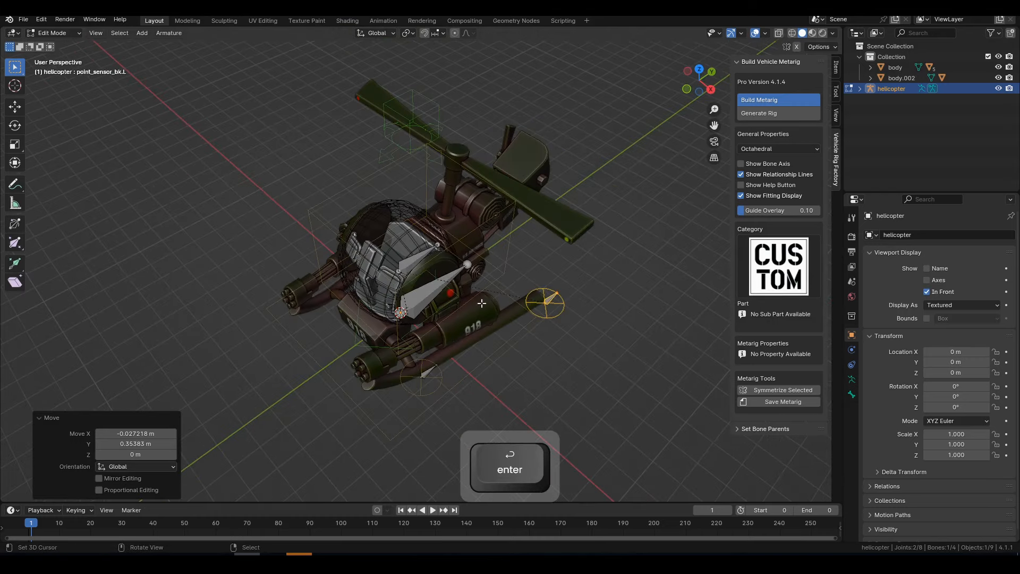
middle_click_drag(430, 377, 497, 322)
left_click(418, 249)
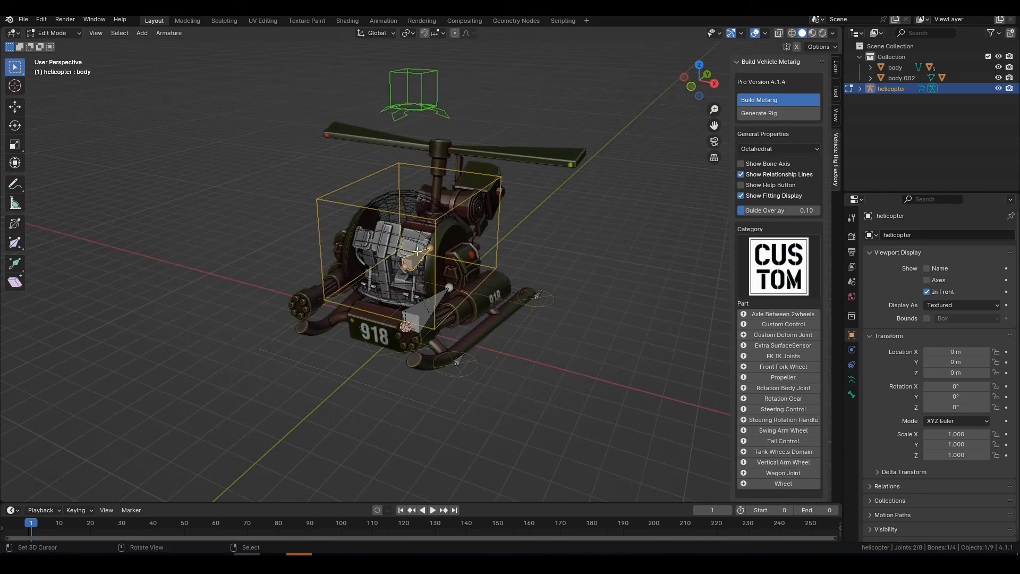
left_click(462, 358)
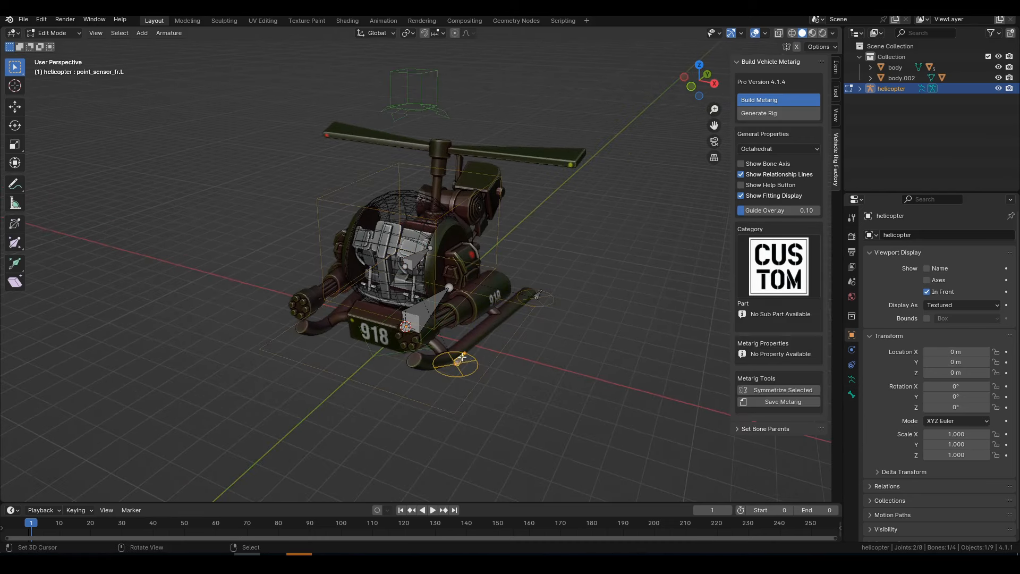
left_click(548, 297, "shift")
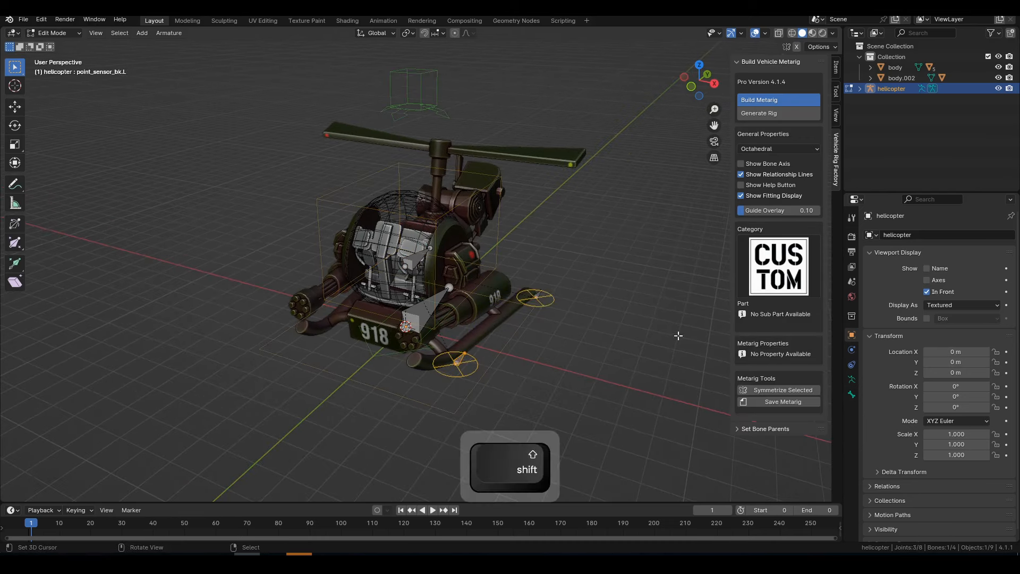
left_click(778, 390)
middle_click_drag(579, 356, 515, 343)
left_click(813, 391)
Add a Custom Control part named gun.L to the body bone
scroll(515, 343, "up", 3)
left_click(500, 279)
middle_click_drag(499, 279, 517, 240, "shift")
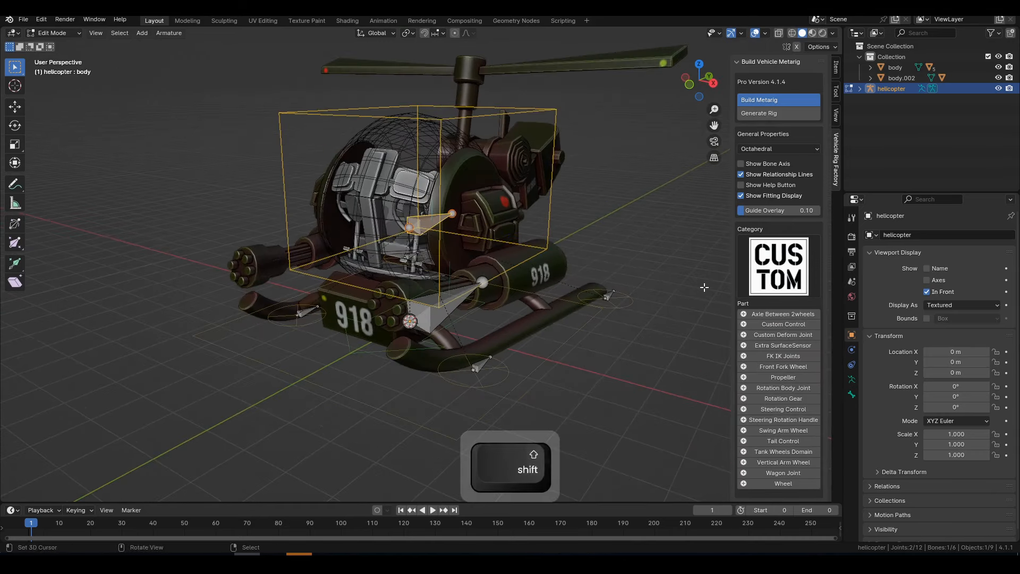
scroll(786, 310, "down", 4)
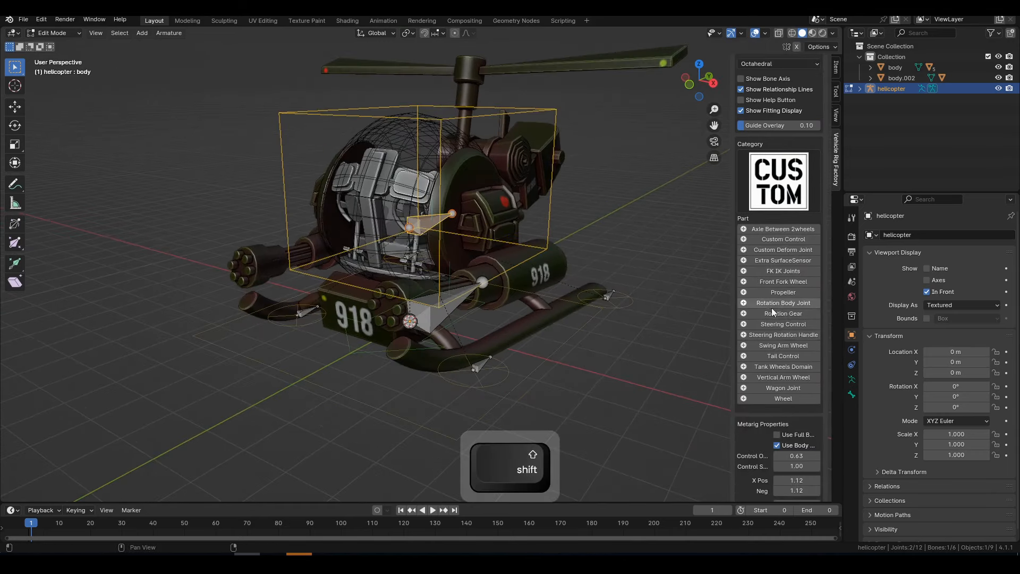
left_click(791, 240)
left_click_drag(840, 227, 683, 224)
left_click(642, 260)
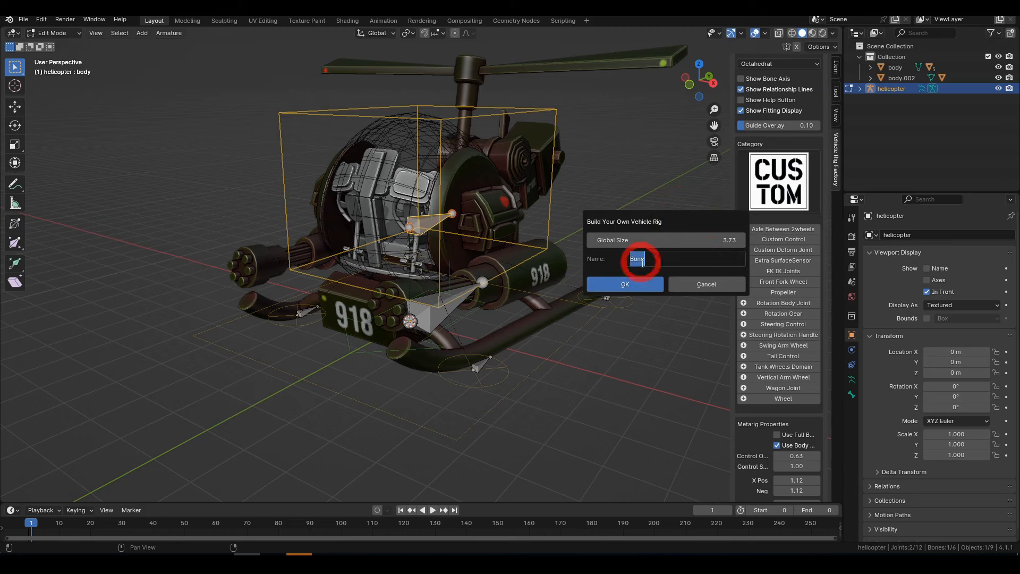
type("gun")
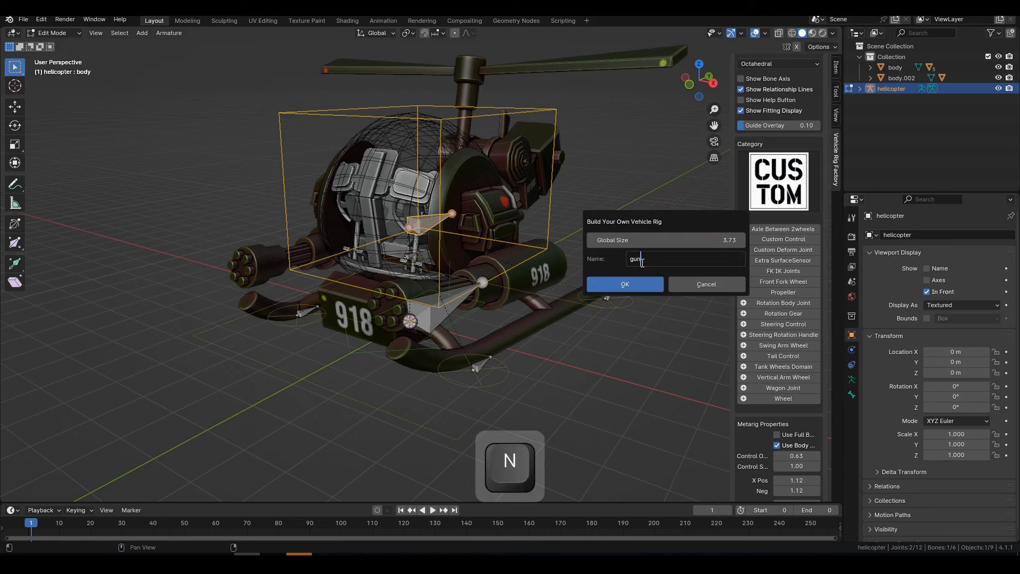
type(".L")
key("Return")
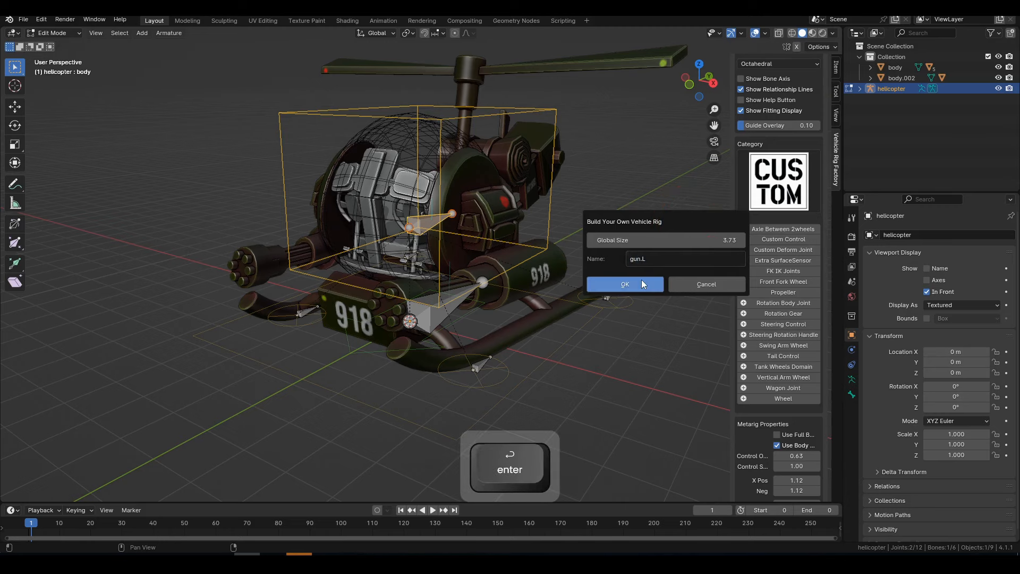
left_click(641, 280)
Move the gun.L bone about 4.1 m in X, out beside the left gun
middle_click_drag(563, 245, 497, 241)
key("g")
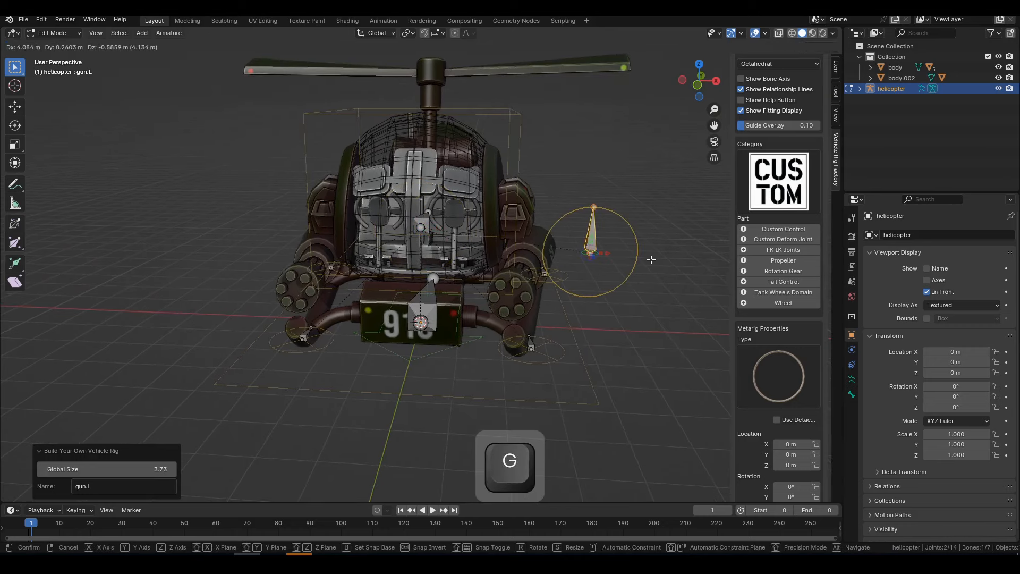
left_click(651, 259)
In Object Mode, select the left gun mesh and snap the 3D cursor to it
middle_click_drag(652, 260, 615, 264)
key("Tab")
right_click(519, 271)
key("shift+s")
left_click(517, 308)
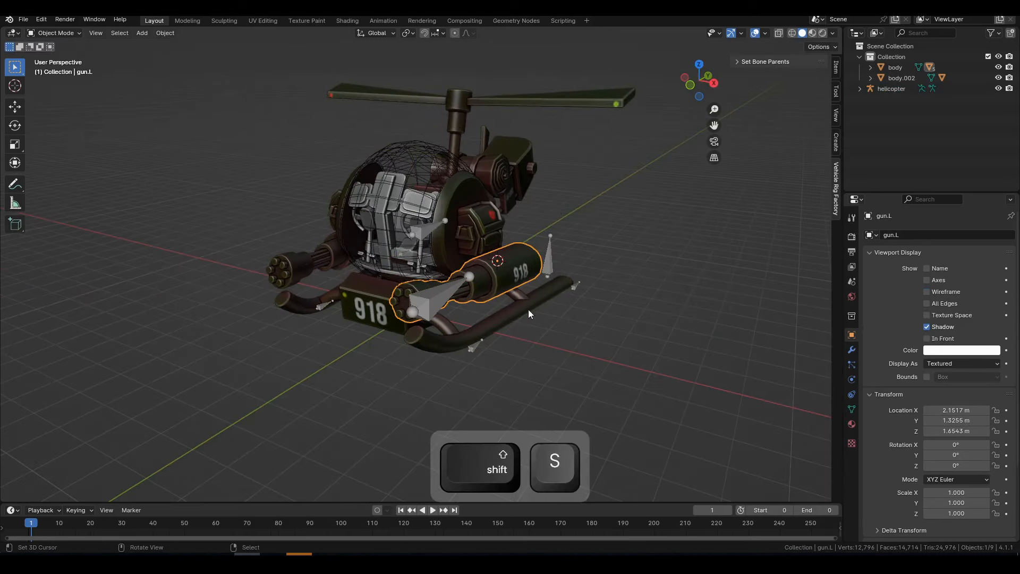
Return to editing the helicopter rig and snap the gun.L bone to the 3D cursor
right_click(551, 260)
key("Tab")
key("shift+s")
left_click(553, 209)
middle_click_drag(553, 210, 531, 198)
scroll(456, 195, "up", 3)
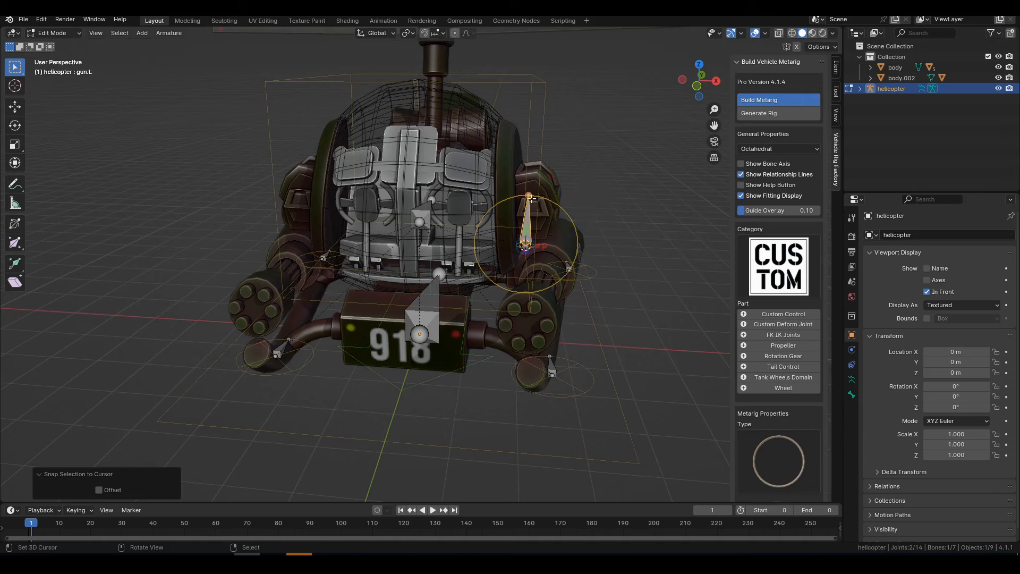
In right view, move the gun.L bone's tip about -2.59 m in Y and -1.02 m in Z so it points along the gun
key("KP_3")
key("g")
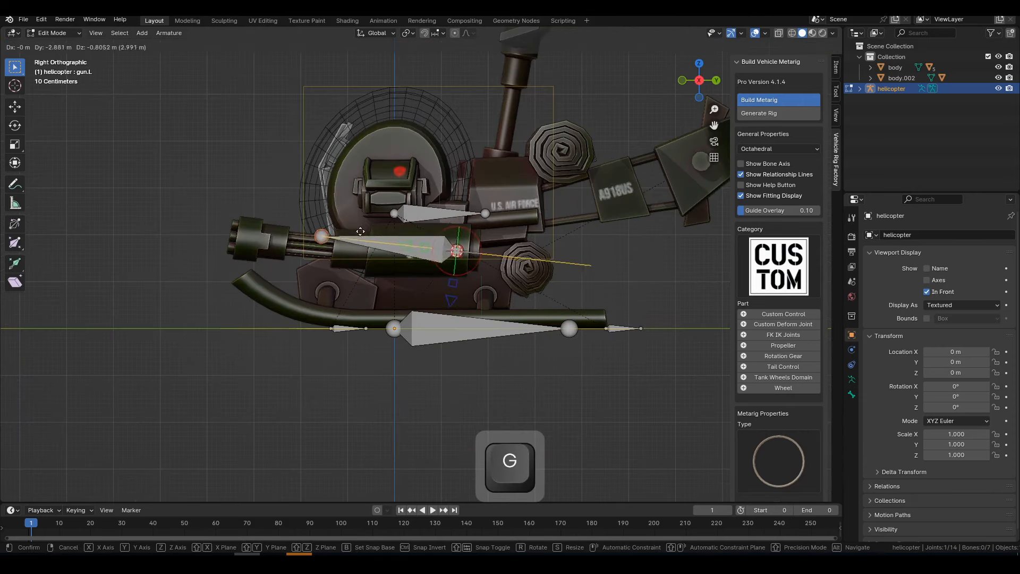
left_click(376, 240)
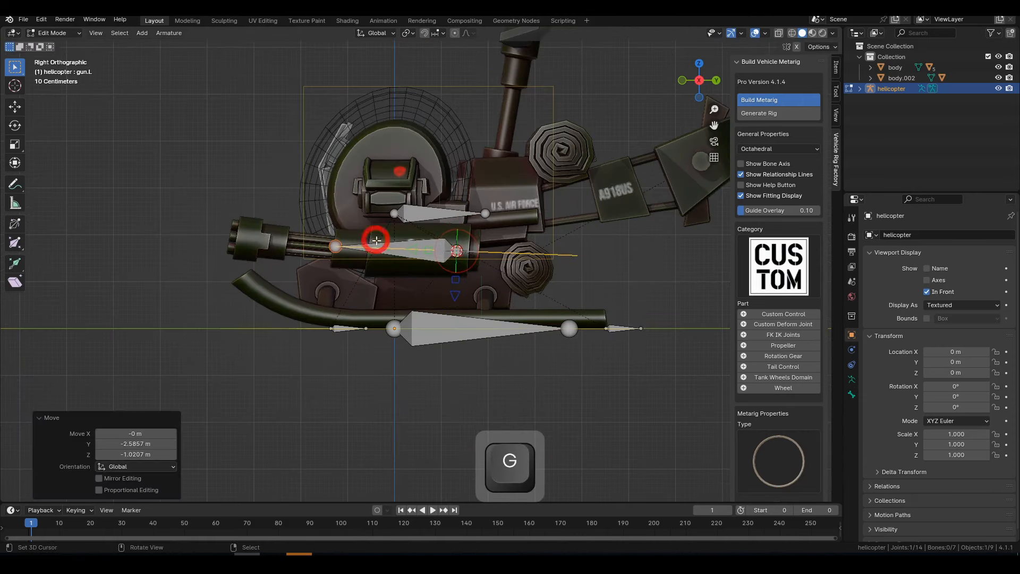
left_click(369, 245)
In a wireframe top view, move the gun.L tip about -0.34 m in X and change its control shape type to the box
middle_click_drag(369, 245, 472, 291)
key("KP_7")
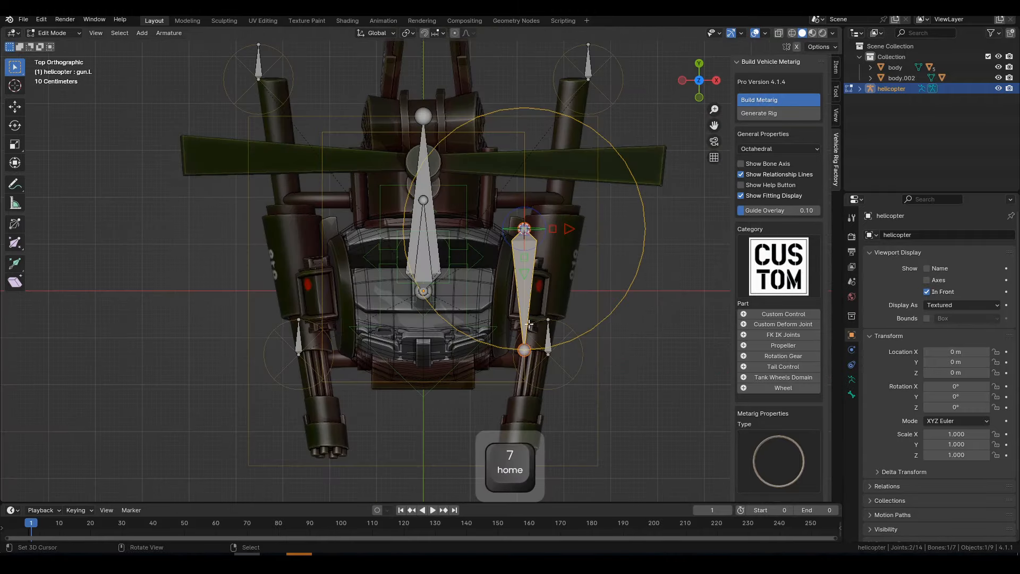
key("z")
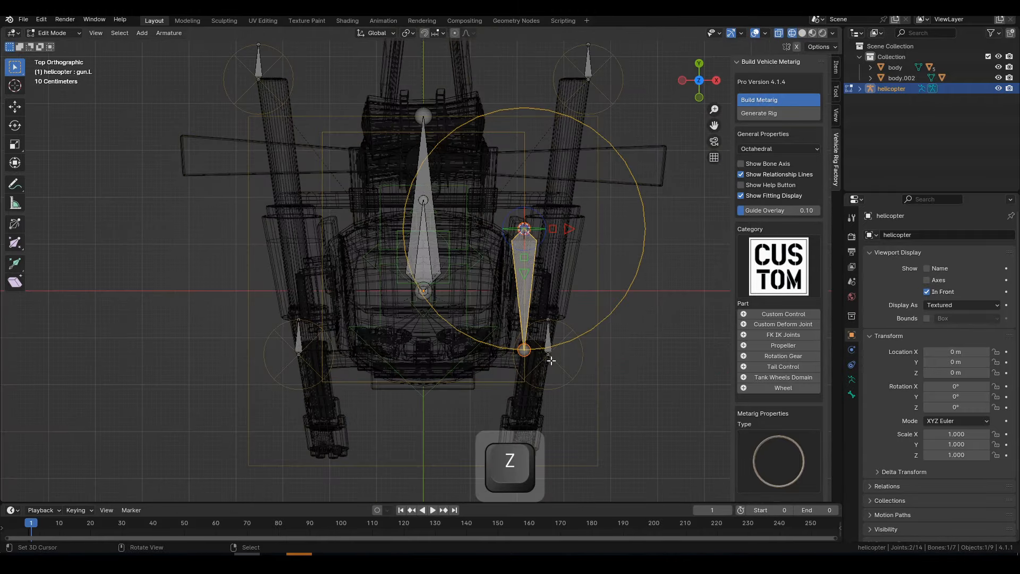
left_click(525, 352)
key("g")
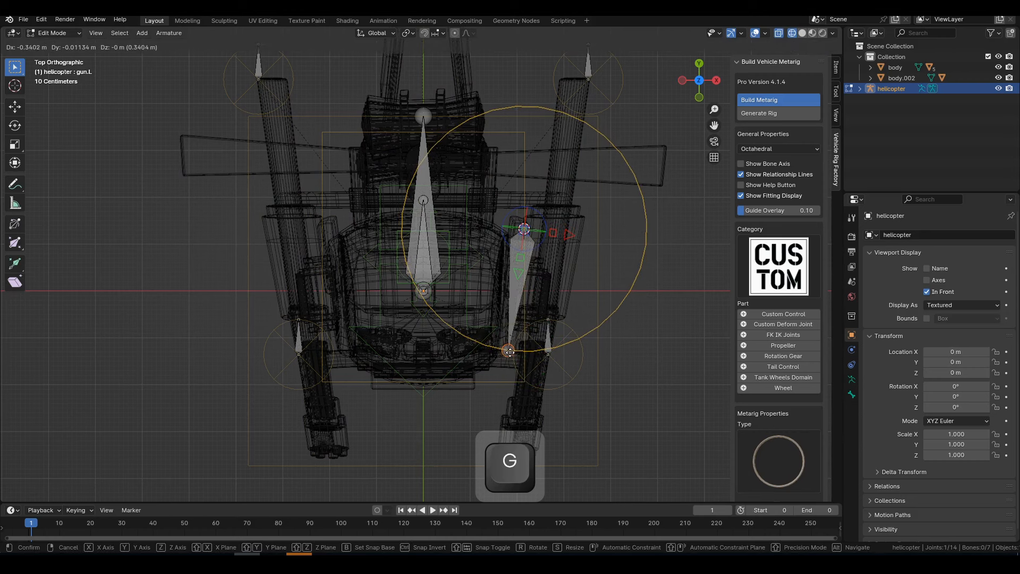
left_click(509, 352)
left_click(767, 454)
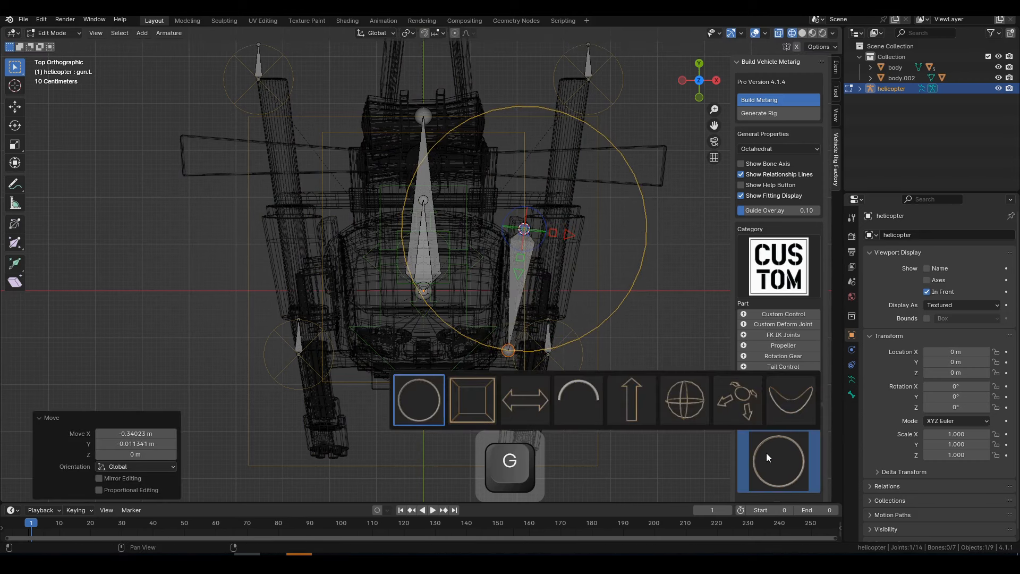
left_click(486, 404)
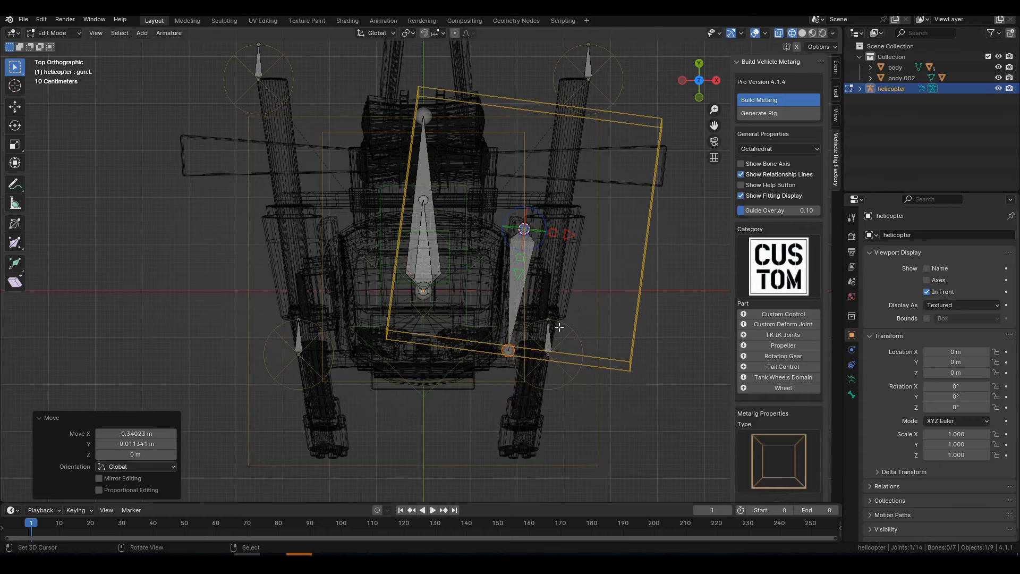
In right view, fine-tune the gun.L bone's tip by about 0.02 m in Y and 0.01 m in Z
middle_click_drag(696, 356, 581, 216)
scroll(301, 218, "up", 5)
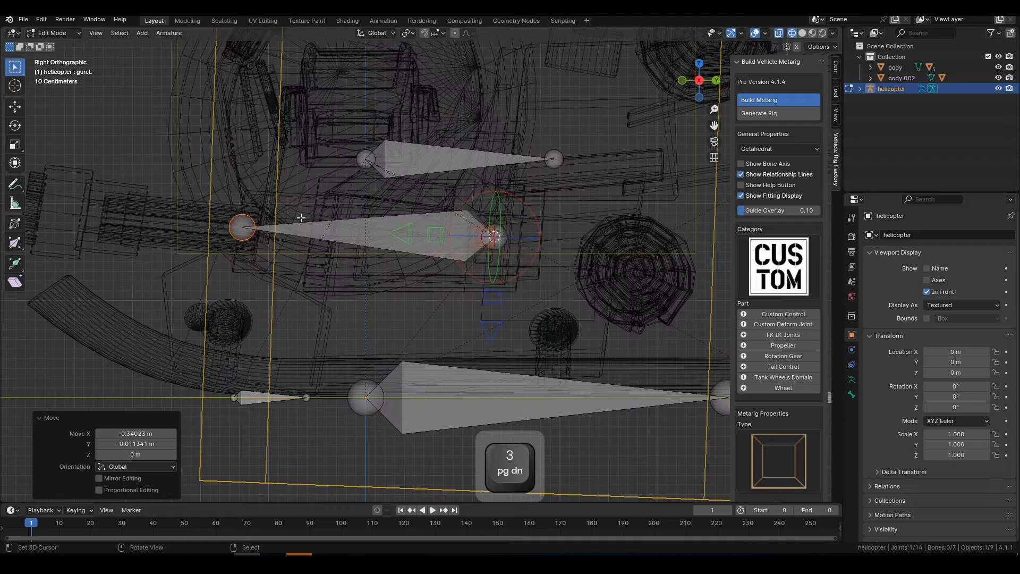
key("g")
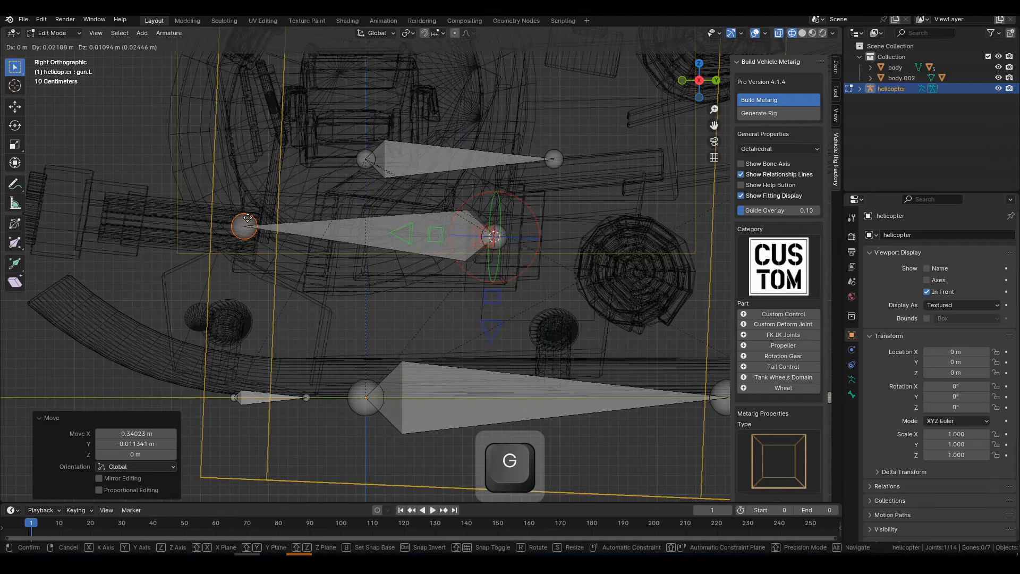
left_click(247, 218)
key("z")
key("g")
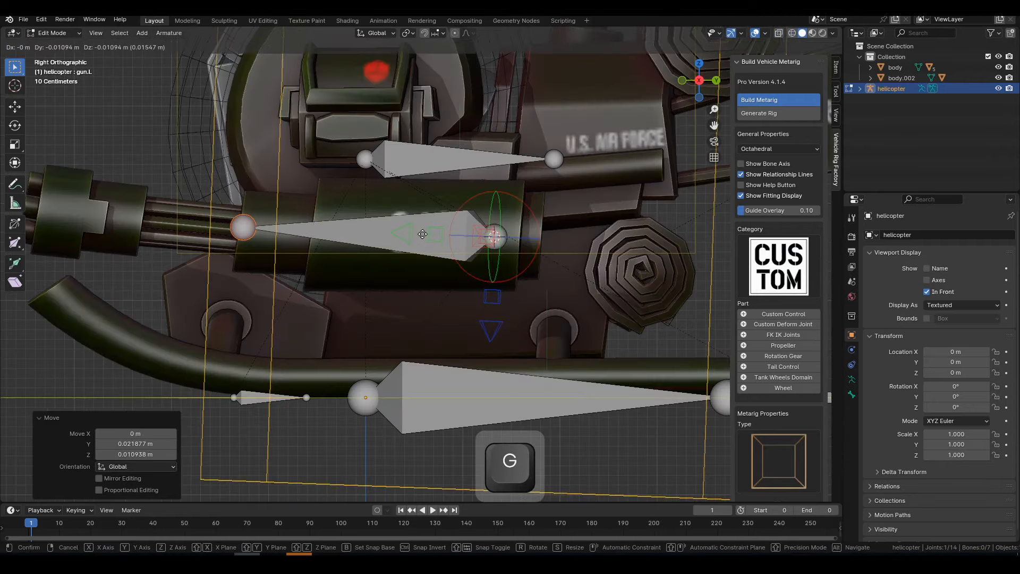
left_click(422, 232)
right_click(422, 232)
Set the gun.L control shape's X location to 0.24 m and its scale to 0.22 on all axes
scroll(423, 233, "down", 3)
middle_click_drag(424, 243, 404, 250)
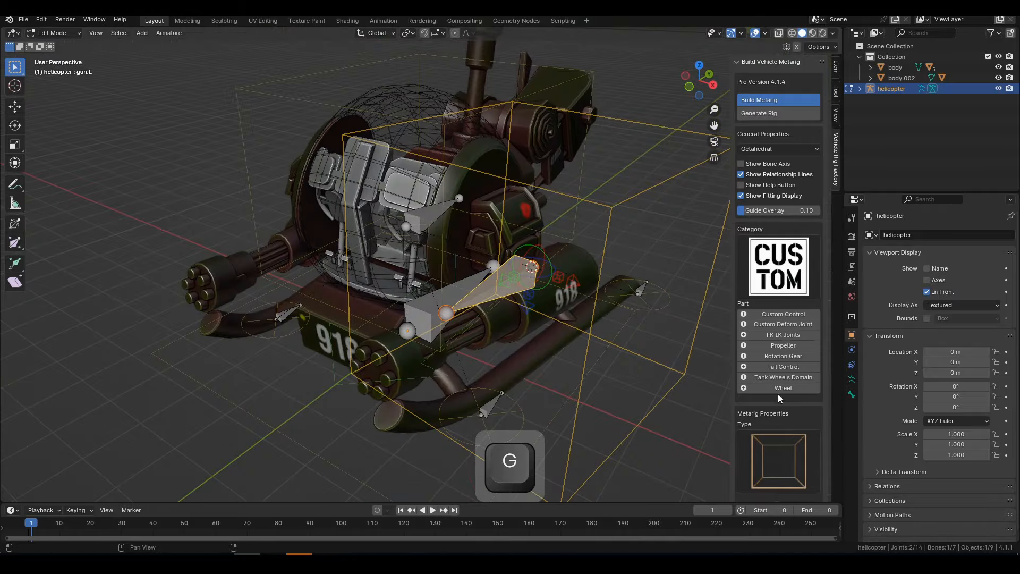
scroll(781, 314, "down", 10)
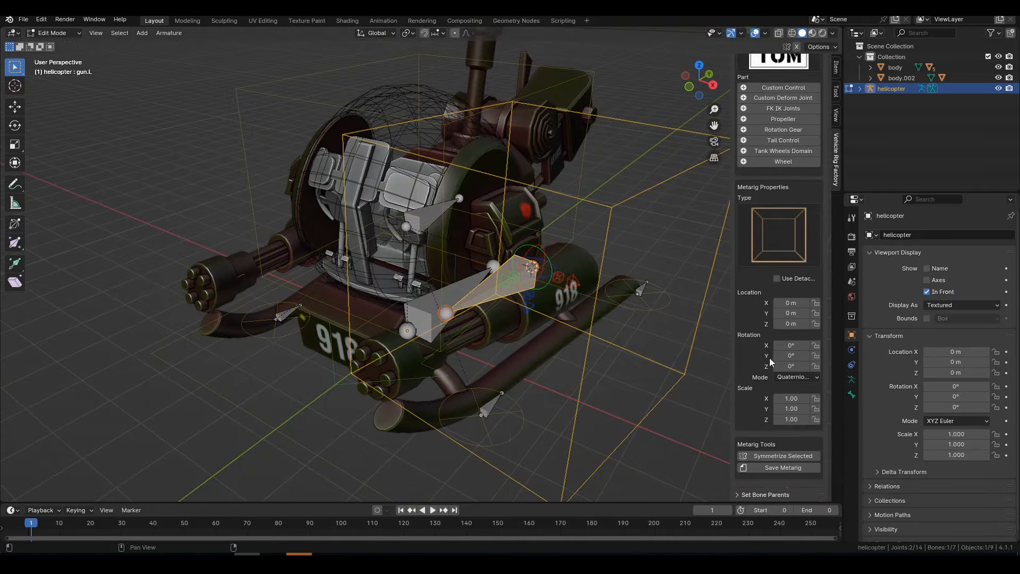
key("KP_7")
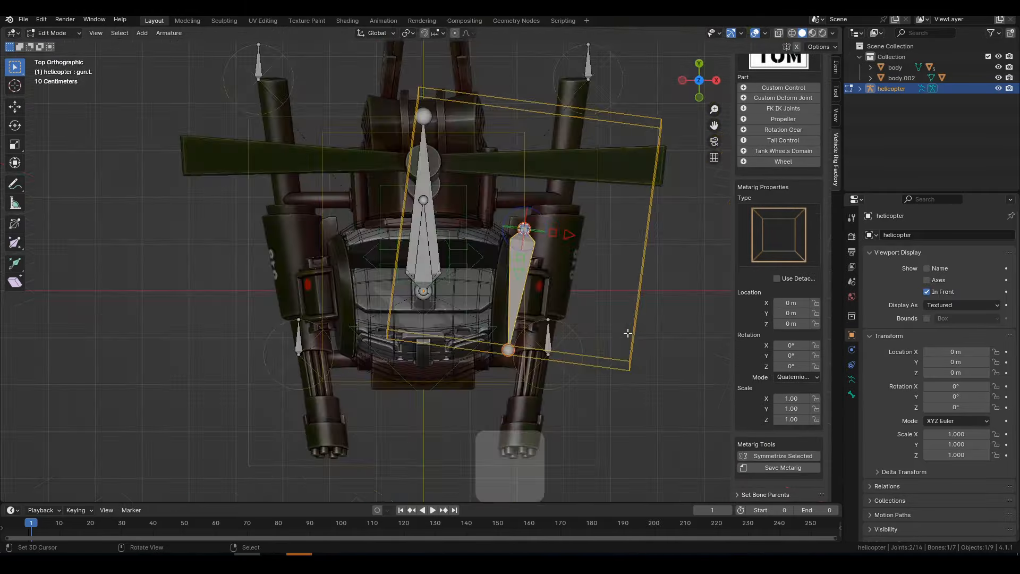
left_click_drag(789, 303, 816, 303)
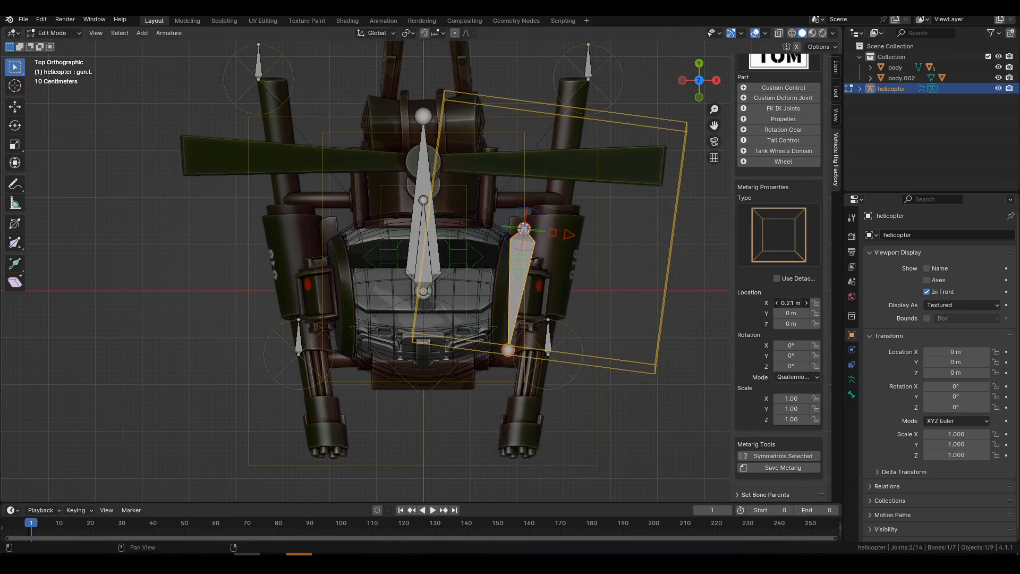
left_click_drag(791, 419, 750, 420, "shift")
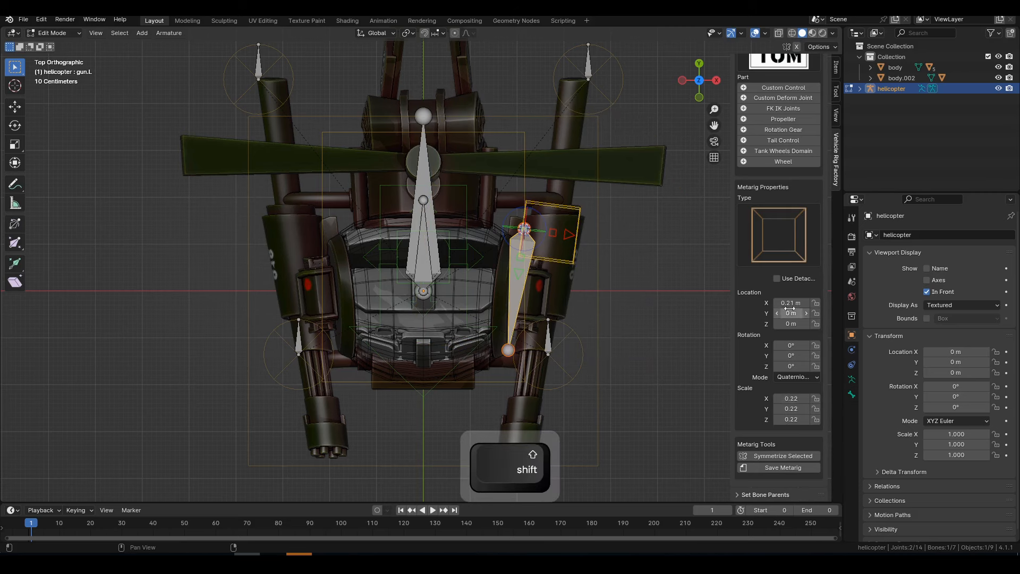
left_click_drag(791, 303, 826, 303)
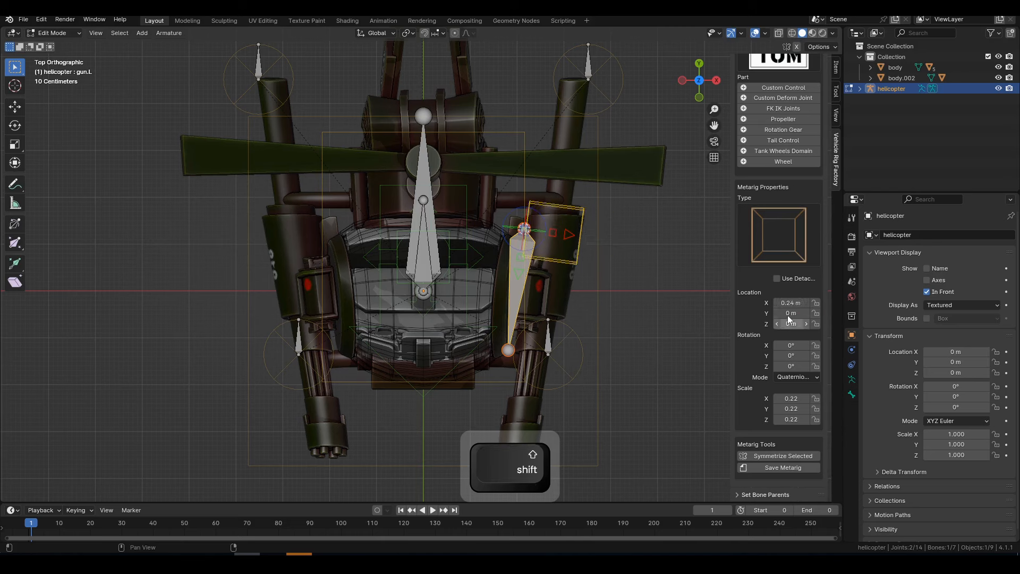
Set the gun.L control shape's Y location to 0.5 m and its Y scale to 0.78 to enclose the gun body
left_click_drag(790, 313, 774, 313, "shift")
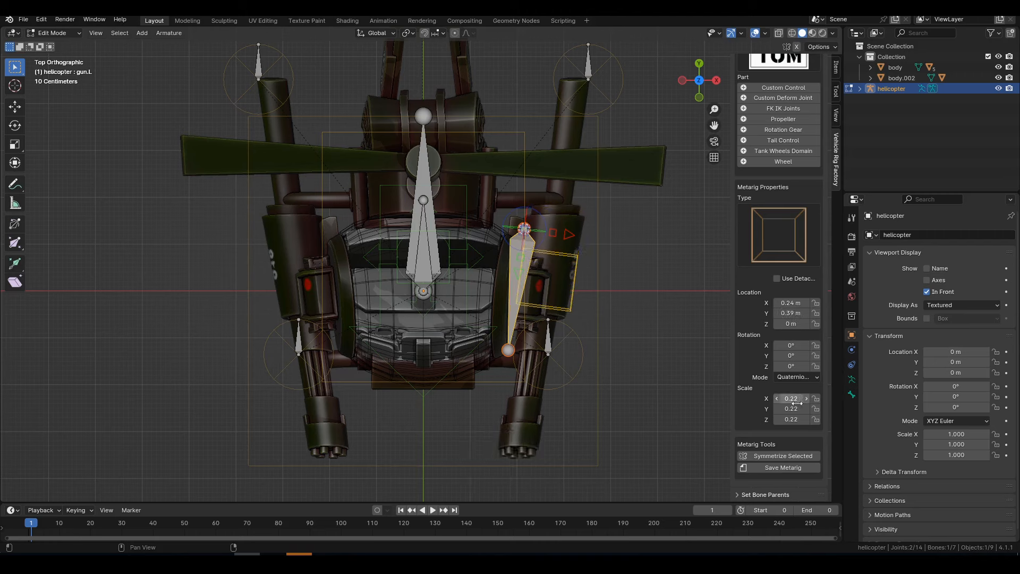
left_click_drag(792, 409, 824, 408, "shift")
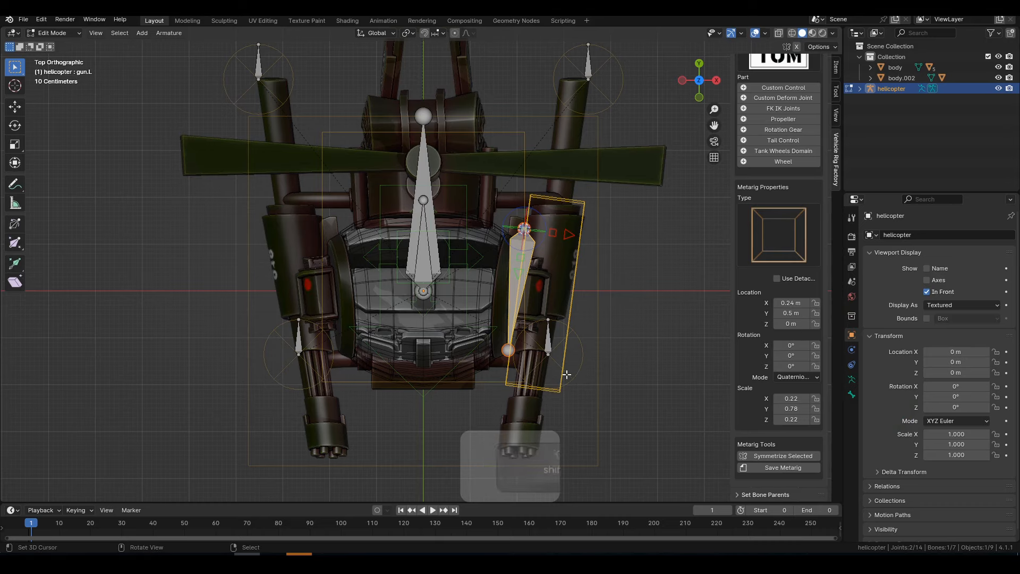
middle_click_drag(587, 379, 478, 261)
key("KP_3")
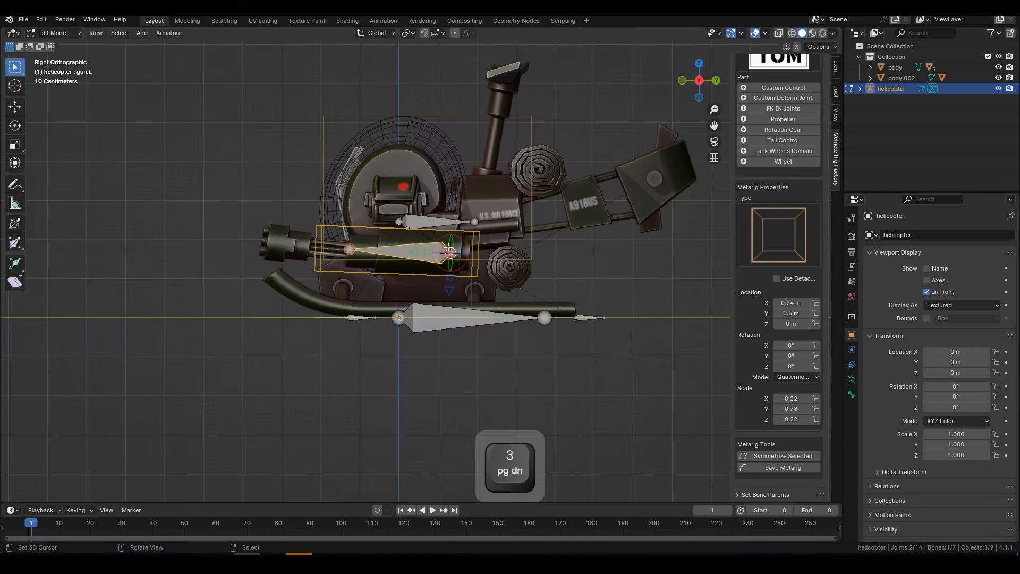
Lower the gun.L bone's tip by about 0.04 m along global Z to line it up with the barrel
scroll(437, 230, "up", 6)
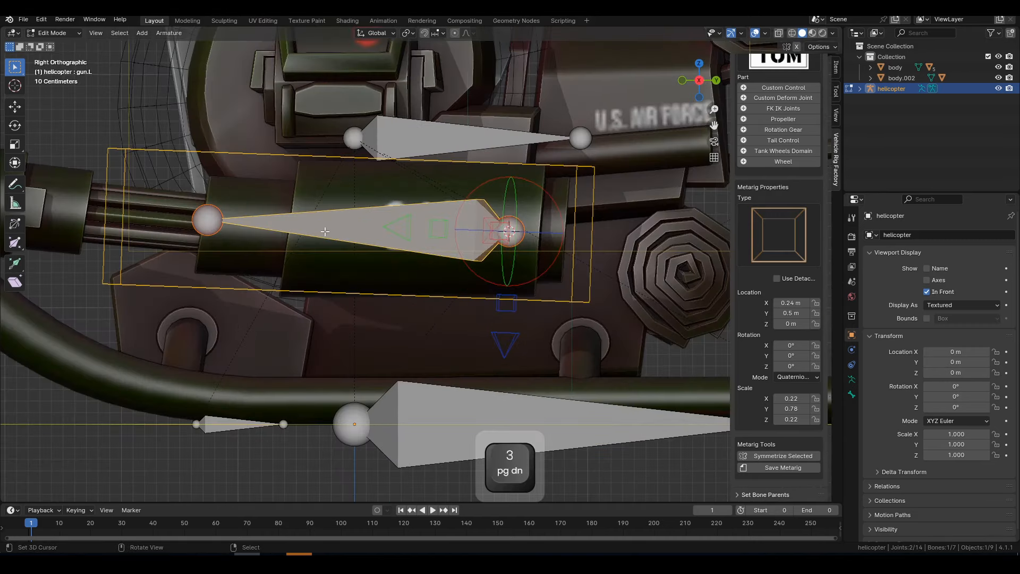
key("g")
key("z")
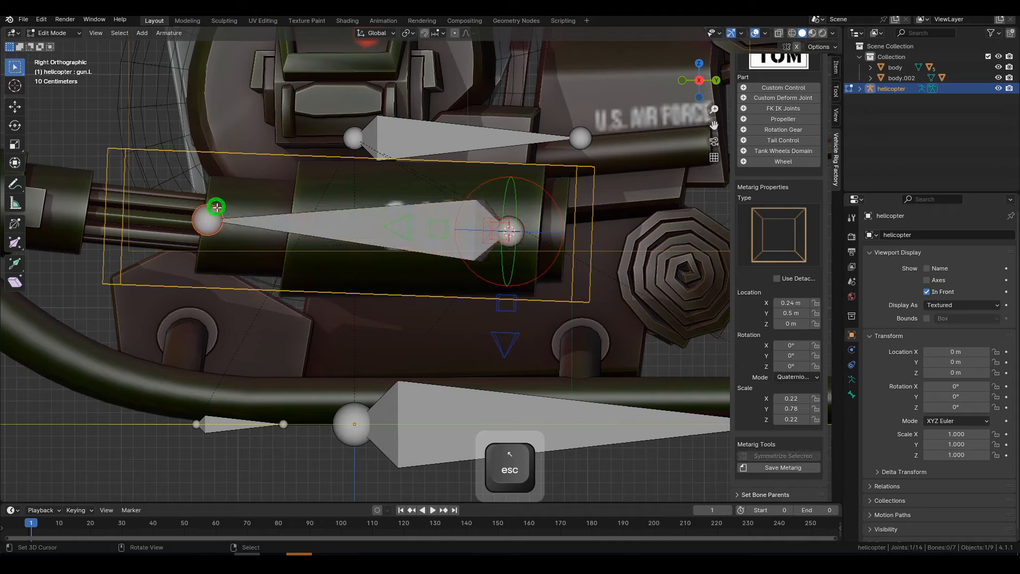
left_click(210, 234)
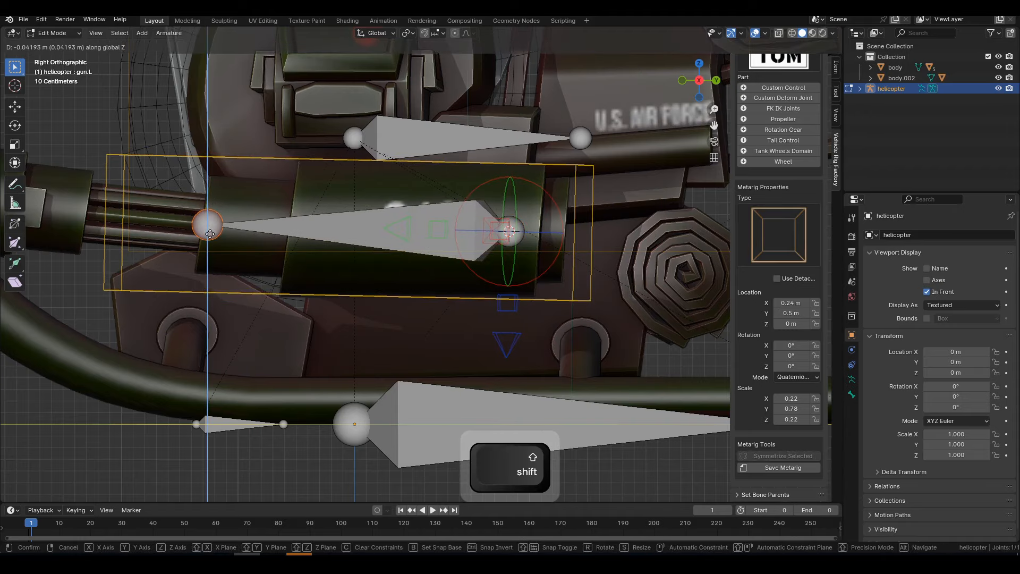
scroll(210, 233, "down", 4)
middle_click_drag(288, 224, 405, 280)
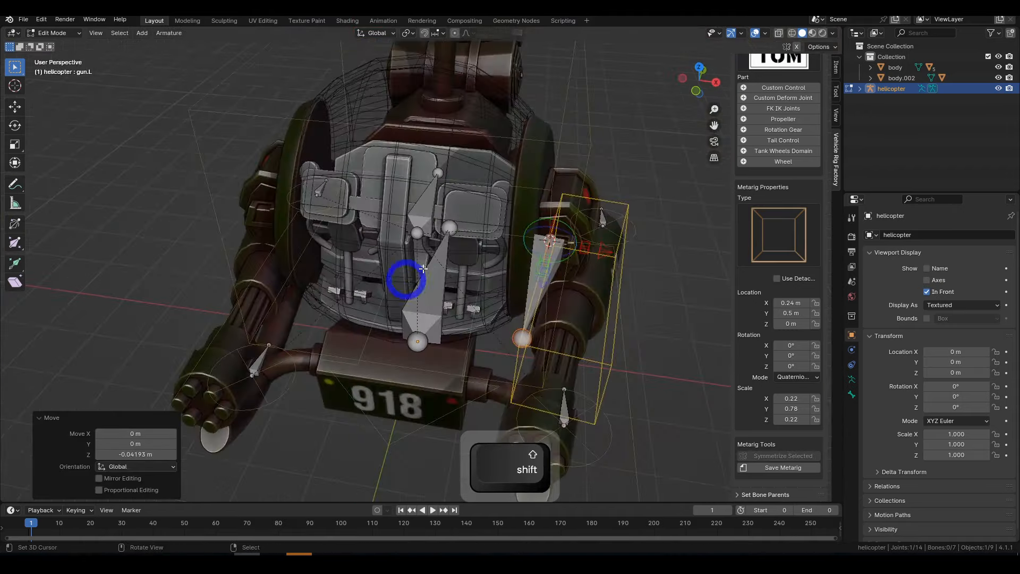
Symmetrize the gun.L control bone to the gun on the opposite side of the helicopter
scroll(478, 278, "down", 3)
middle_click_drag(478, 277, 497, 268)
right_click(505, 268)
middle_click_drag(497, 268, 776, 314)
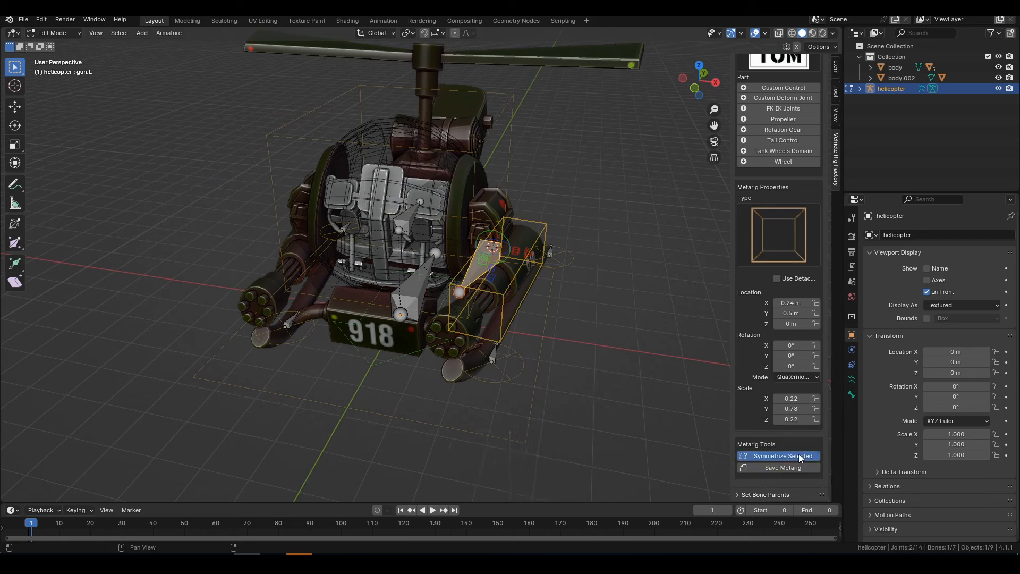
middle_click_drag(392, 280, 549, 242)
right_click(449, 241)
scroll(551, 266, "up", 2)
With the body bone selected, add a Custom Control part named steering_handle
key("KP_3")
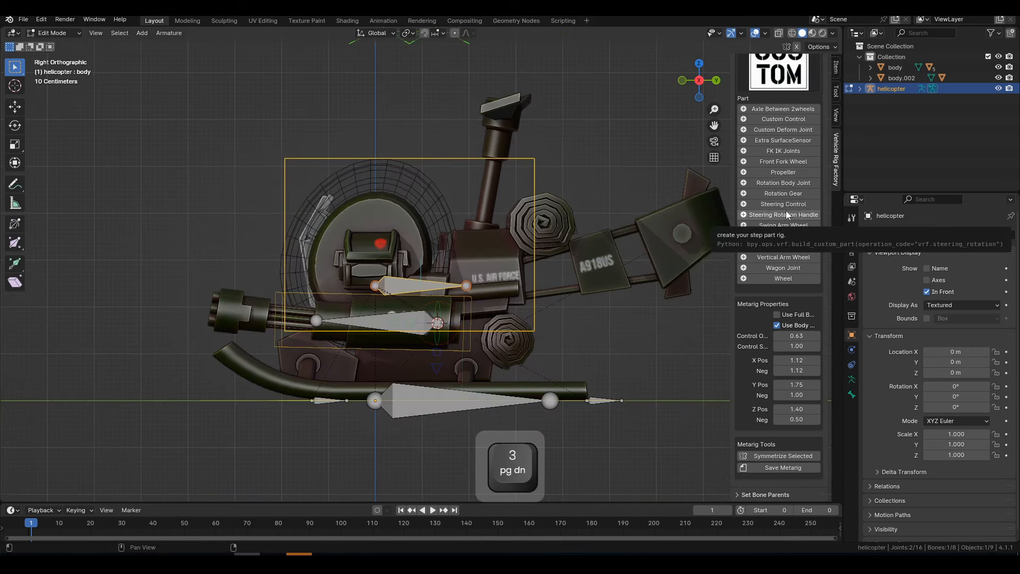
scroll(787, 224, "up", 2)
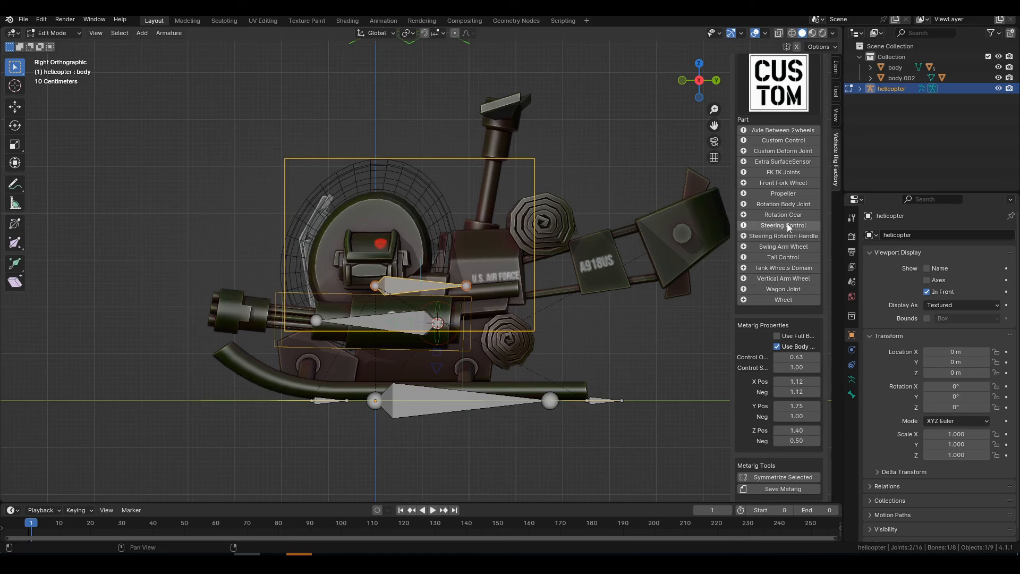
left_click(804, 142)
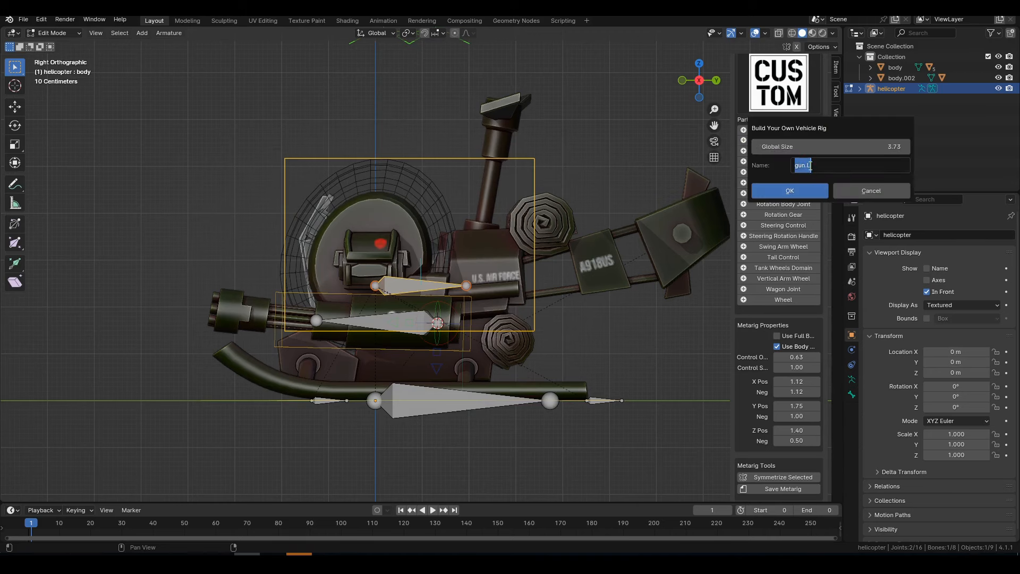
type("steeri")
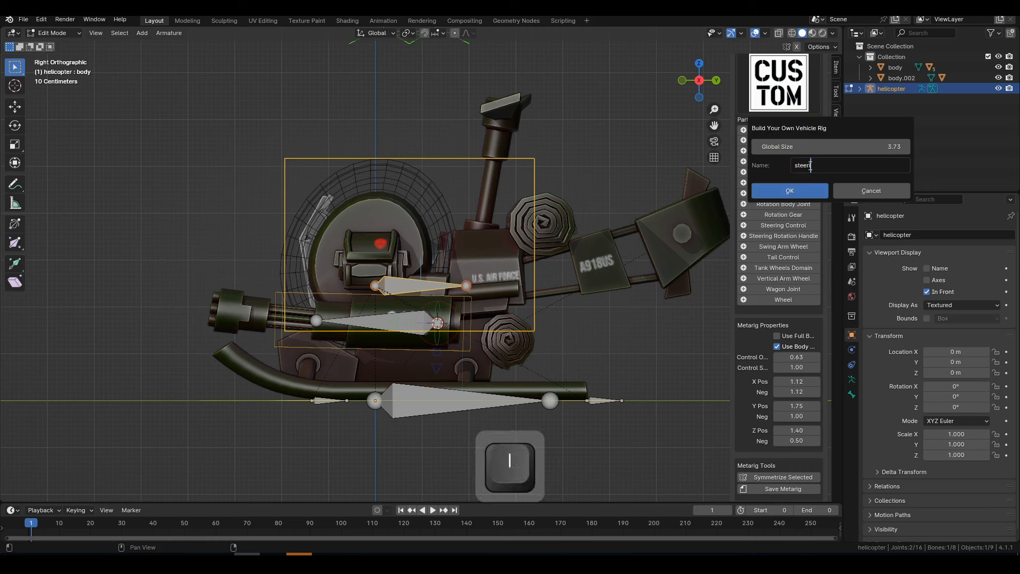
type("ng_handle")
key("Return")
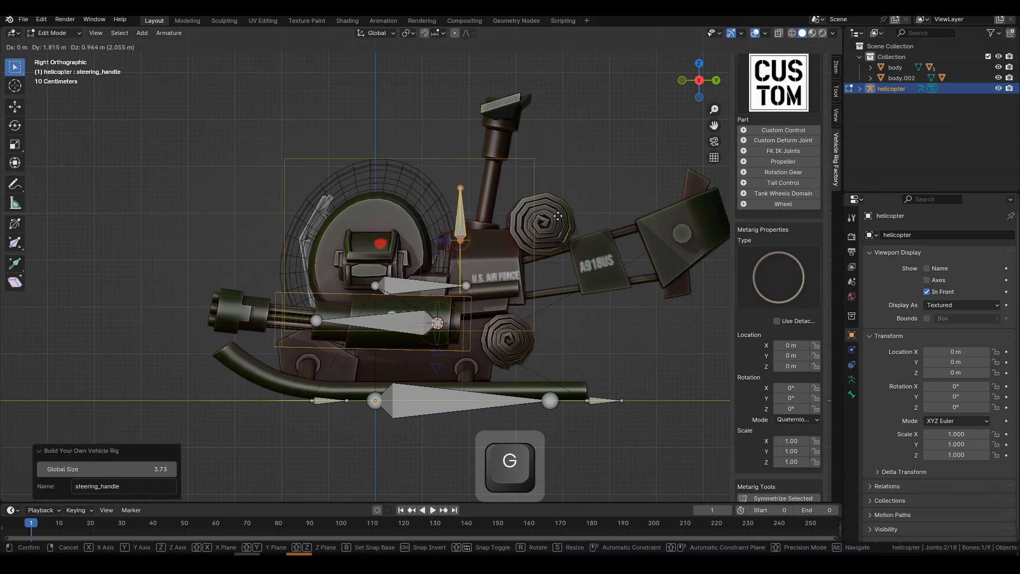
Snap the 3D cursor to the base of the rotor mast and move the steering_handle bone onto it
key("Tab")
left_click(484, 233)
key("shift+s")
left_click(498, 265)
left_click(459, 210)
key("Tab")
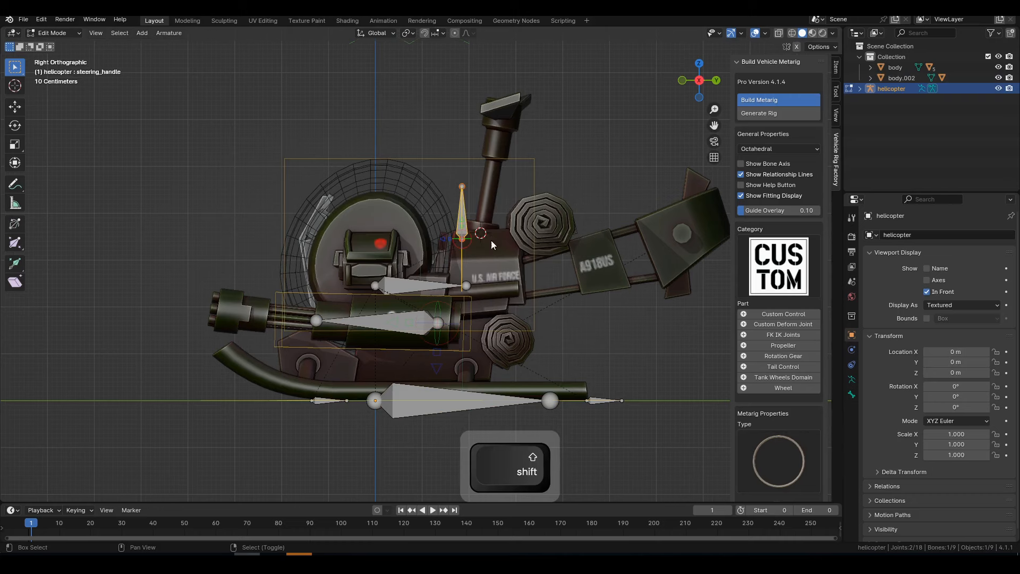
key("shift+s")
left_click(499, 155)
In wireframe right view, move the steering_handle tip about 0.5 m in Y and 1.32 m in Z to the mast's top
scroll(501, 153, "up", 2)
left_click(506, 144)
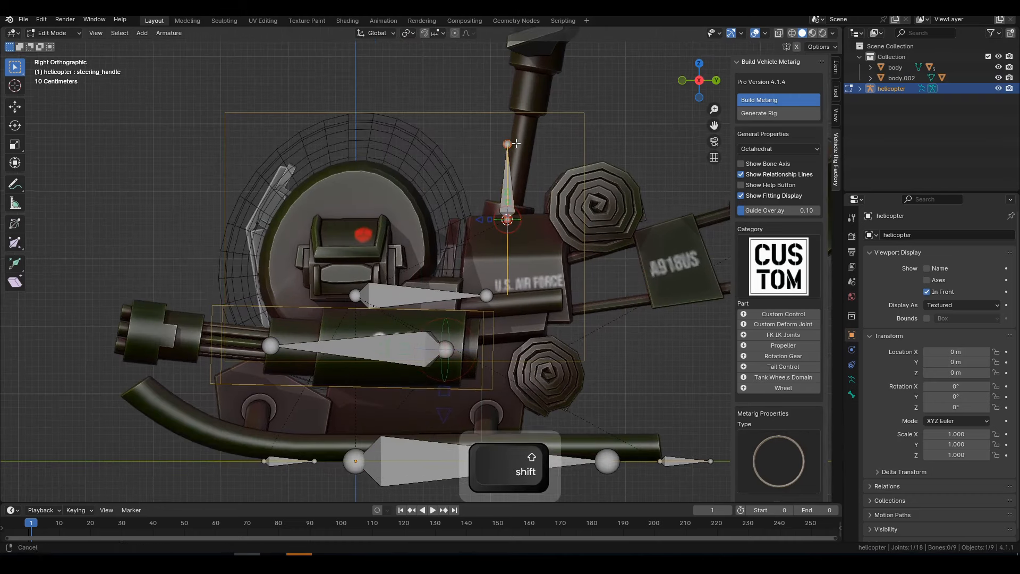
middle_click_drag(512, 140, 476, 201, "shift")
key("g")
left_click(514, 110)
key("z")
left_click(365, 114)
Fine-tune the steering_handle tip by about -0.05 m in Y and 0.09 m in Z to centre it in the rotor head
key("g")
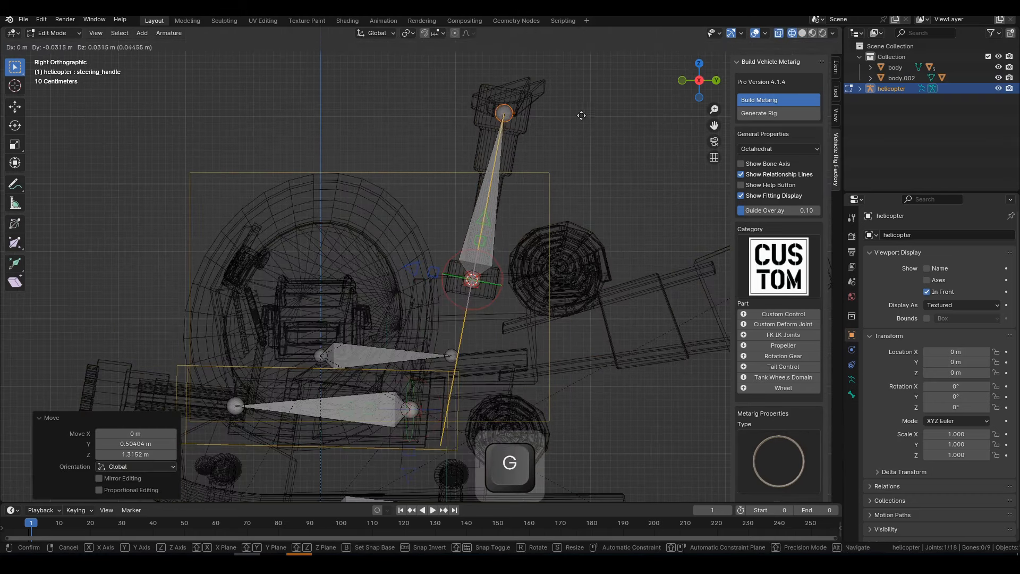
left_click(580, 109)
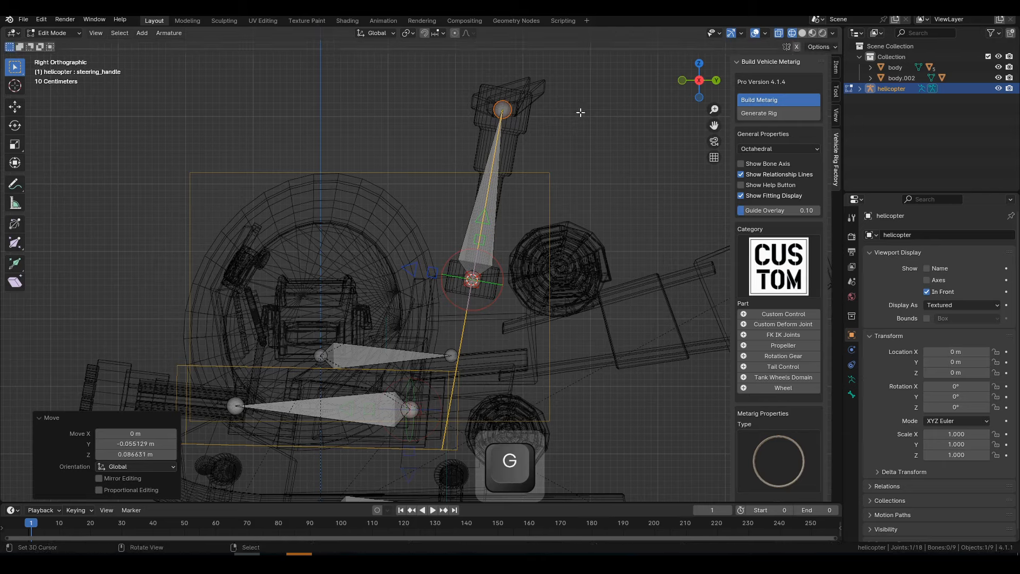
scroll(578, 134, "up", 6)
key("g")
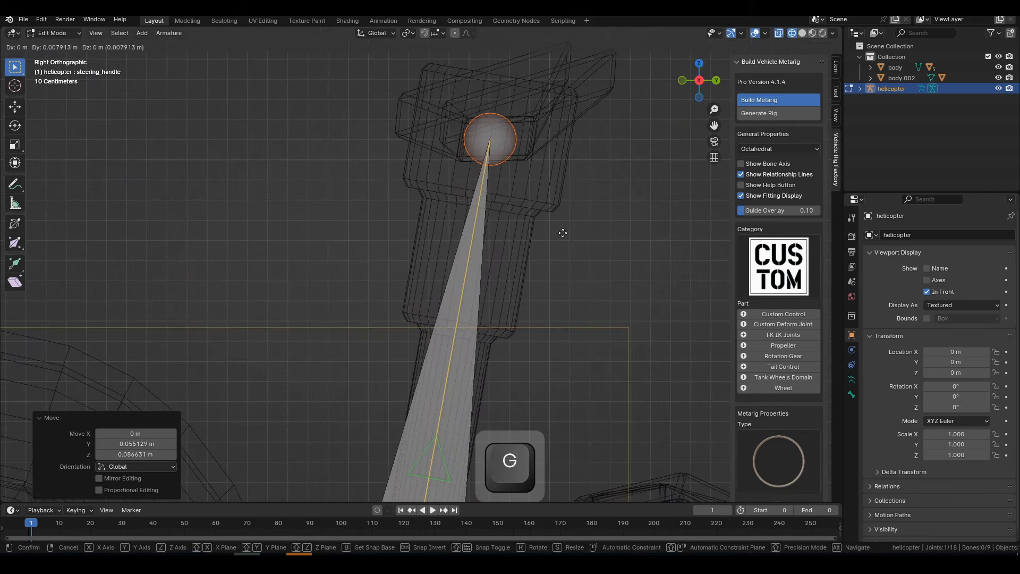
left_click(563, 230)
Scale the whole steering_handle bone to about 0.25 of its length and snap it back to the 3D cursor at the mast base
scroll(562, 231, "down", 5)
key("s")
key("Escape")
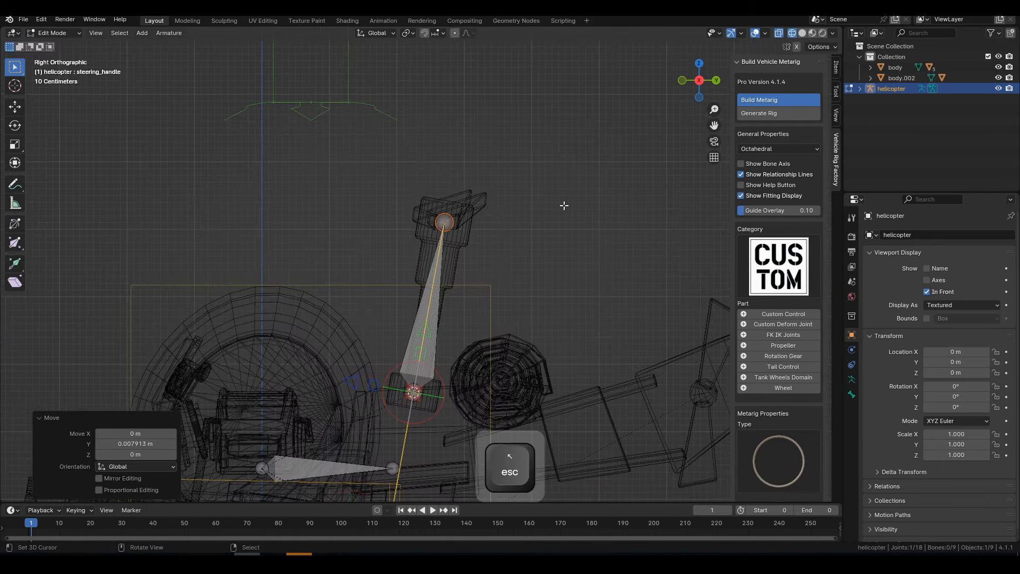
left_click(441, 276)
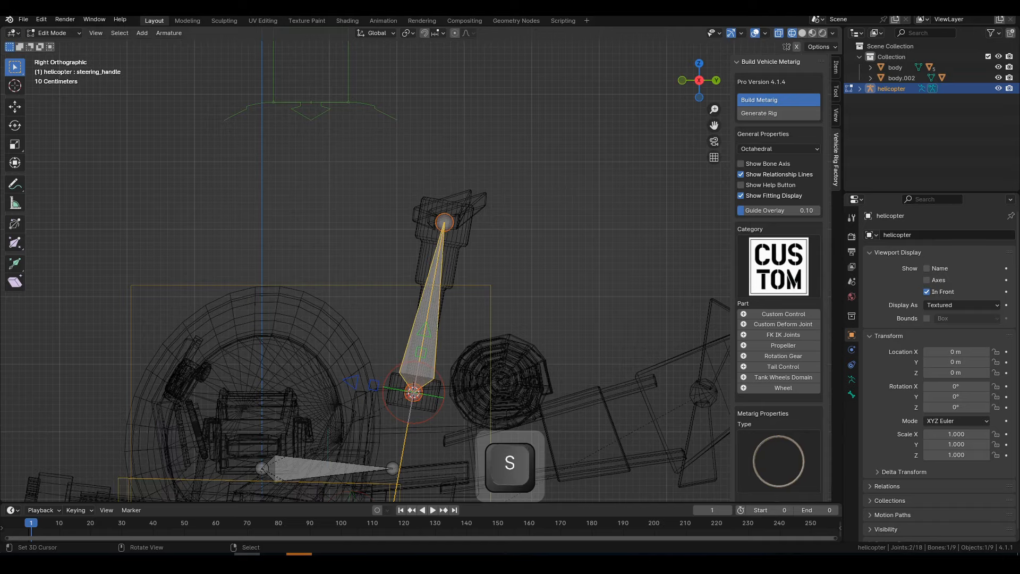
key("s")
left_click(470, 289)
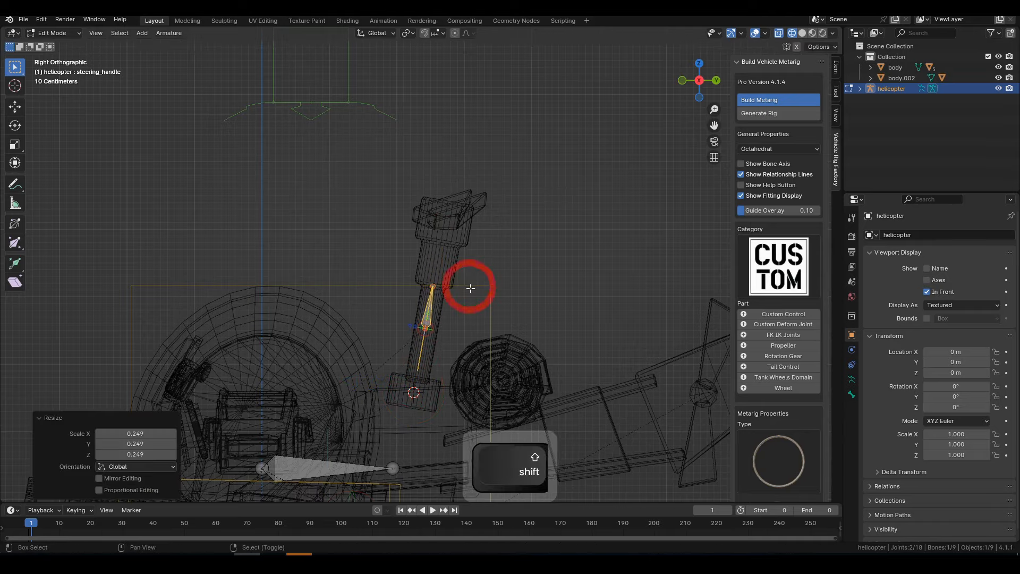
key("shift+s")
mouse_move(454, 350)
middle_mouse_down("shift")
mouse_move(453, 222)
mouse_move(448, 268)
mouse_move(485, 268)
middle_mouse_up("shift")
Return to solid shading and change the steering_handle control shape type to the sphere
key("shift+z")
scroll(744, 402, "down", 5)
left_click(786, 362)
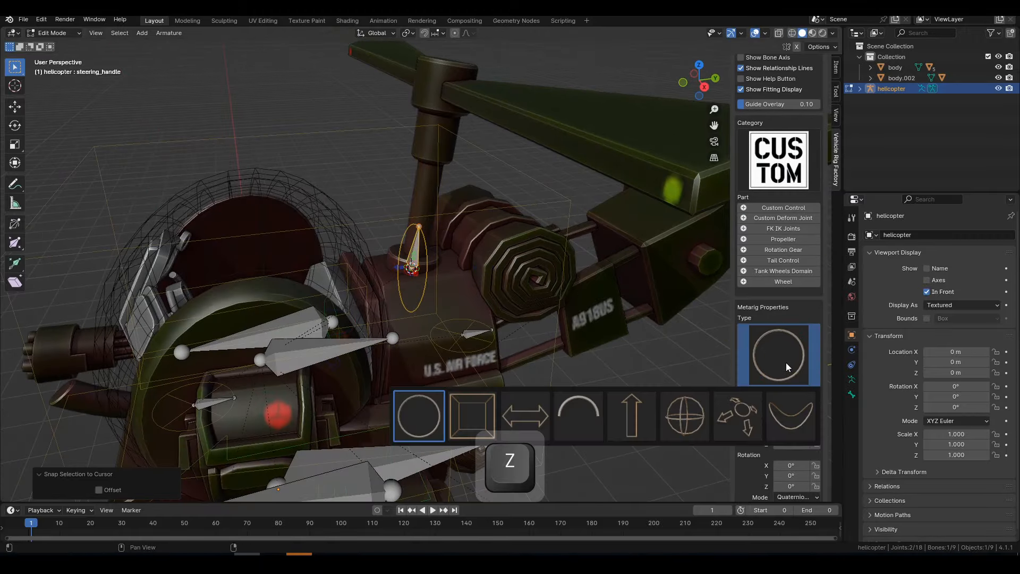
left_click(691, 411)
middle_click_drag(613, 373, 514, 280)
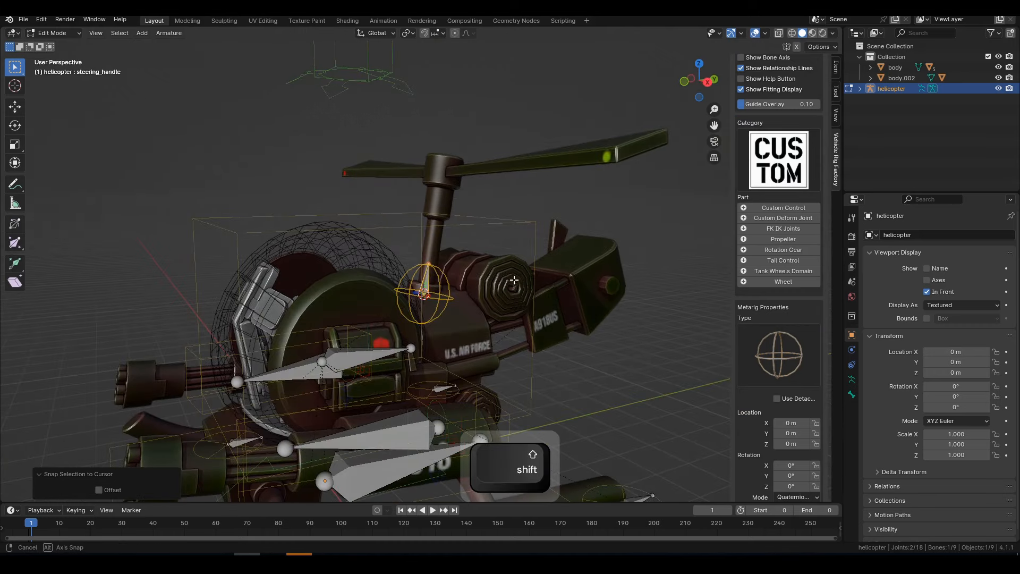
Add a Propeller part facing up with 2 wings as a child of steering_handle
left_click(792, 238)
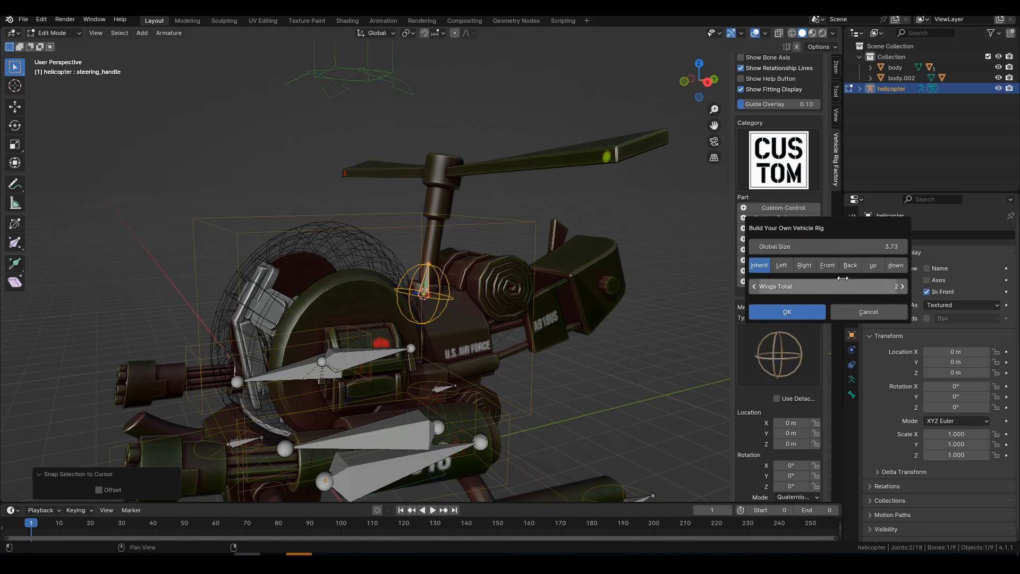
left_click(871, 266)
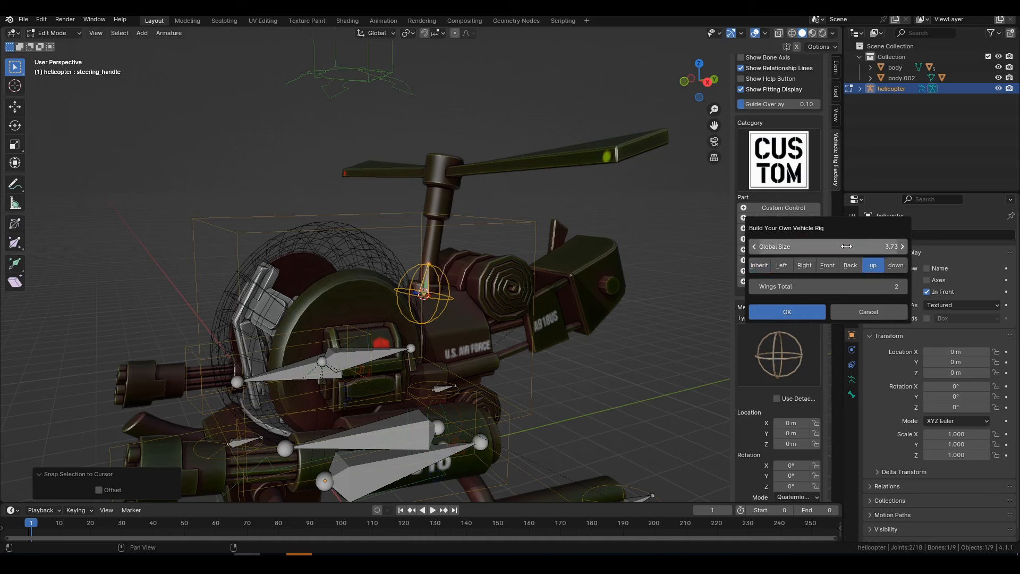
left_click(787, 312)
middle_click_drag(459, 253, 435, 244)
In wireframe shading, snap the 3D cursor to the lower end of the rotor mast shaft
key("z")
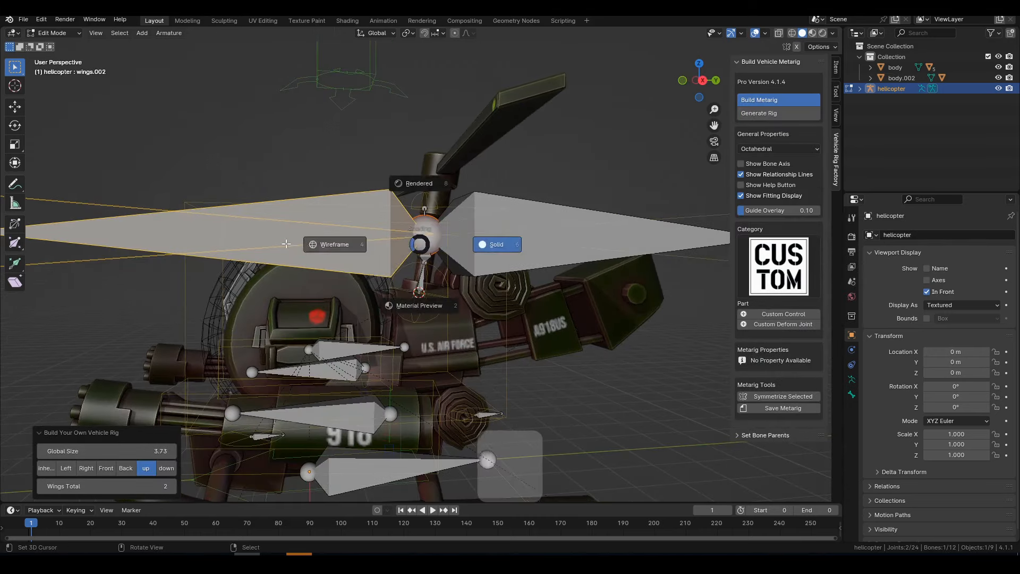
left_click(286, 244)
scroll(436, 253, "up", 1)
key("Tab")
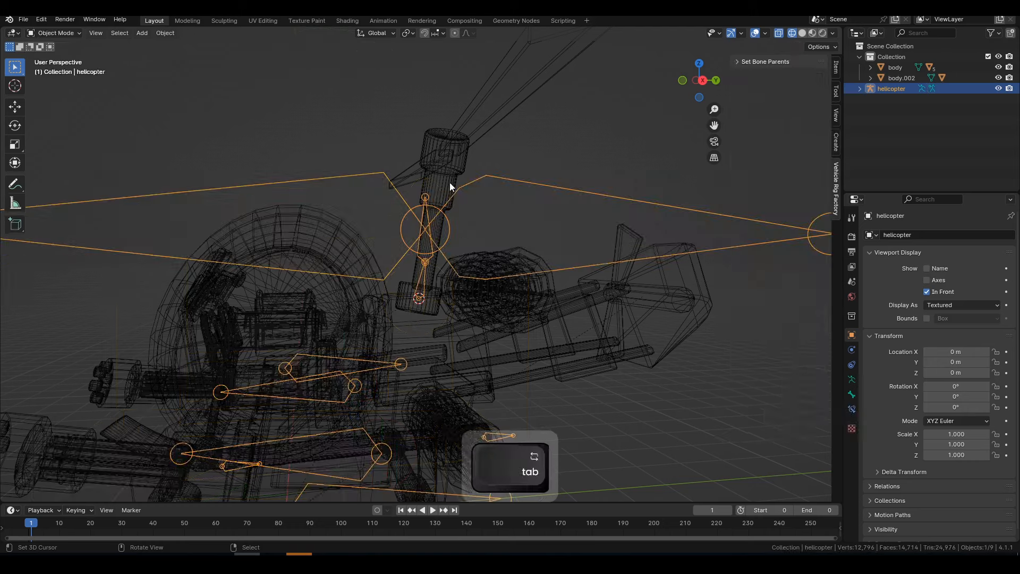
key("shift+s")
key("Tab")
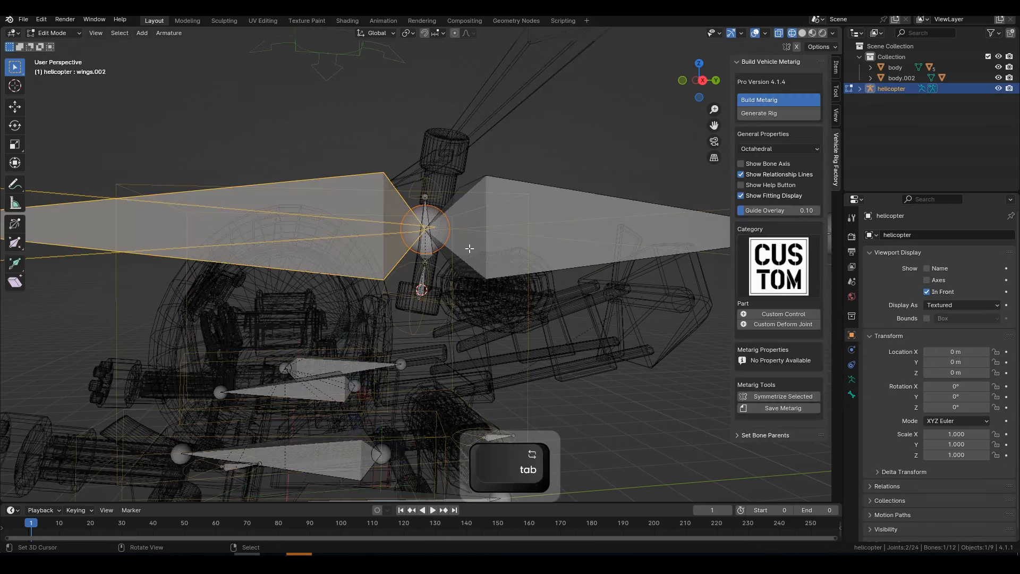
Delete the wings.001 and wings.002 bones from the propeller part
left_click(485, 252, "shift")
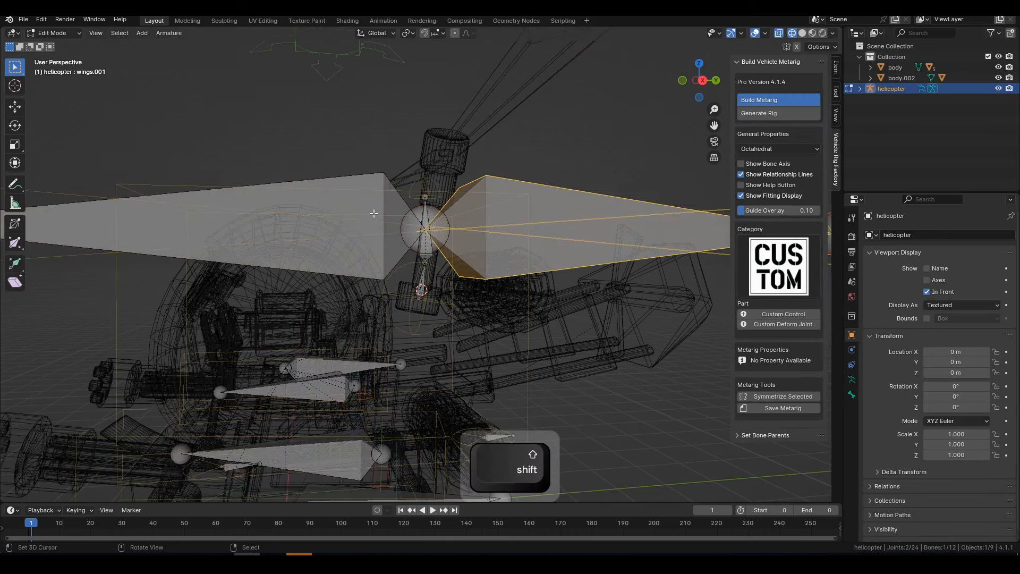
left_click(358, 200, "shift")
scroll(476, 263, "down", 4)
key("x")
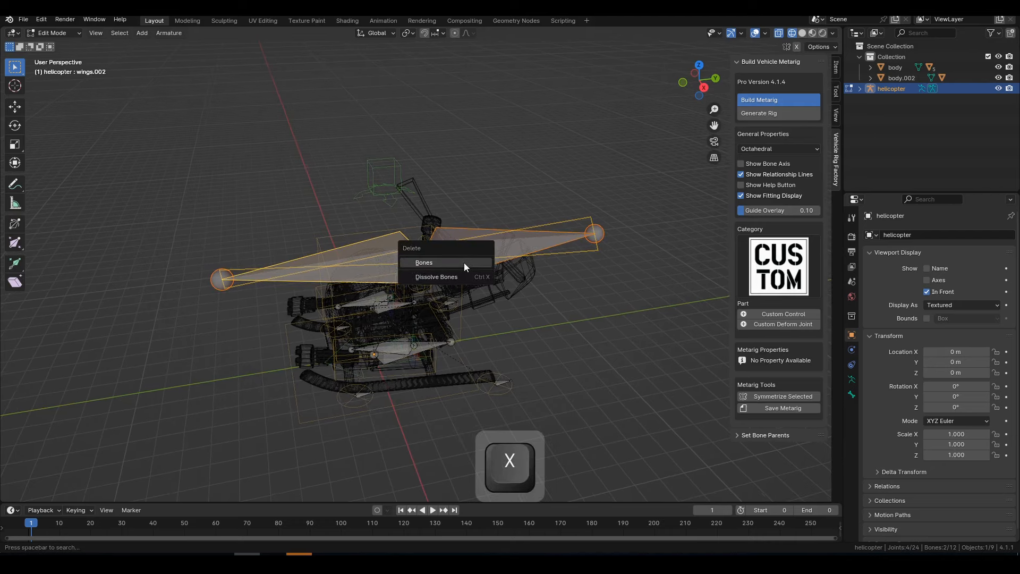
left_click(445, 263)
Snap the propeller_axis bone to the 3D cursor at the rotor mast shaft's lower end
left_click(430, 265)
scroll(475, 271, "up", 3)
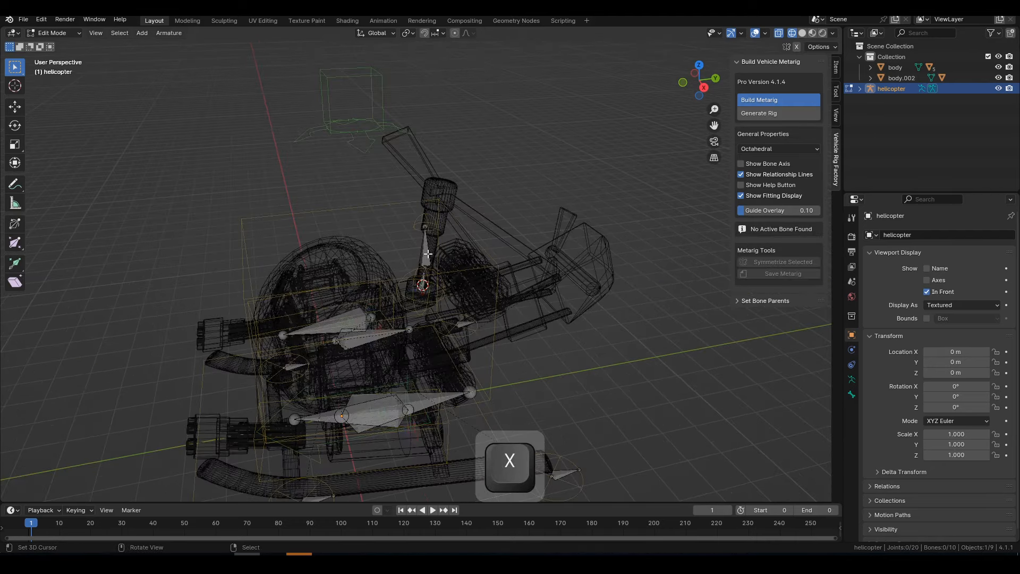
middle_click_drag(476, 271, 459, 250)
key("shift+s")
left_click(466, 213)
In right view, align the propeller_axis bone to the tilted steering_handle bone
right_click(422, 237)
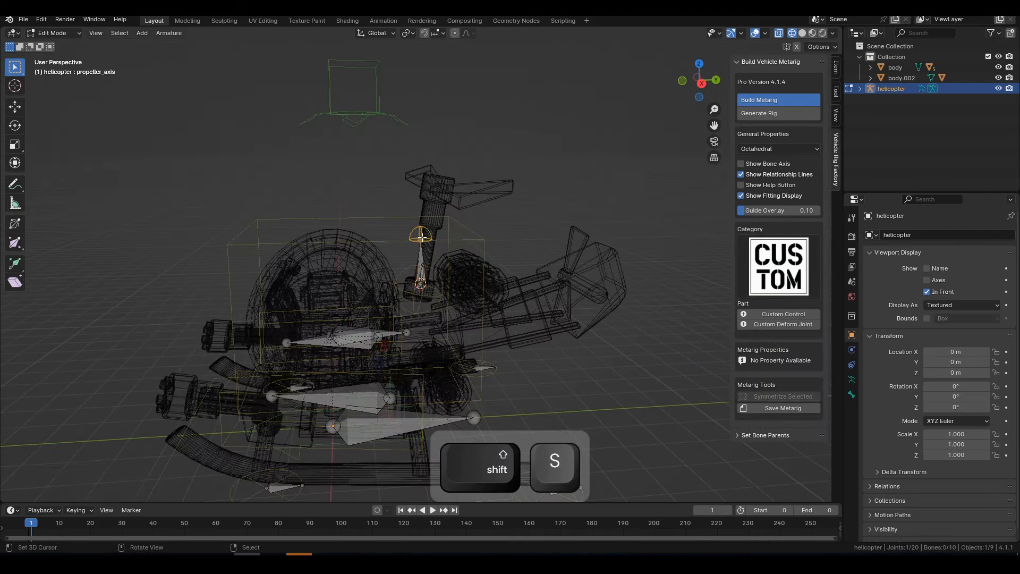
key("KP_3")
scroll(420, 237, "up", 5)
left_click(417, 235)
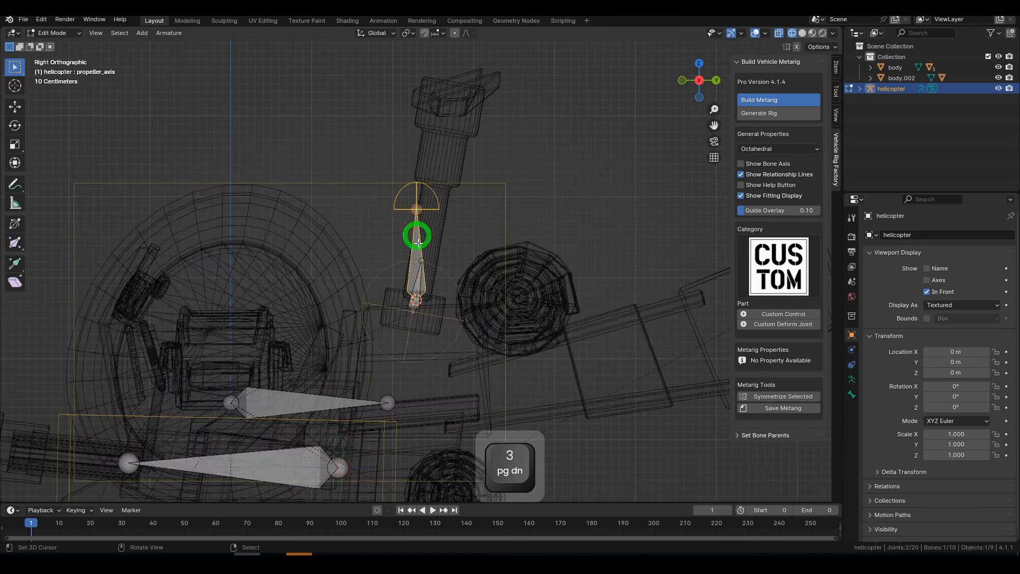
left_click(418, 292, "shift")
key("ctrl+alt+a")
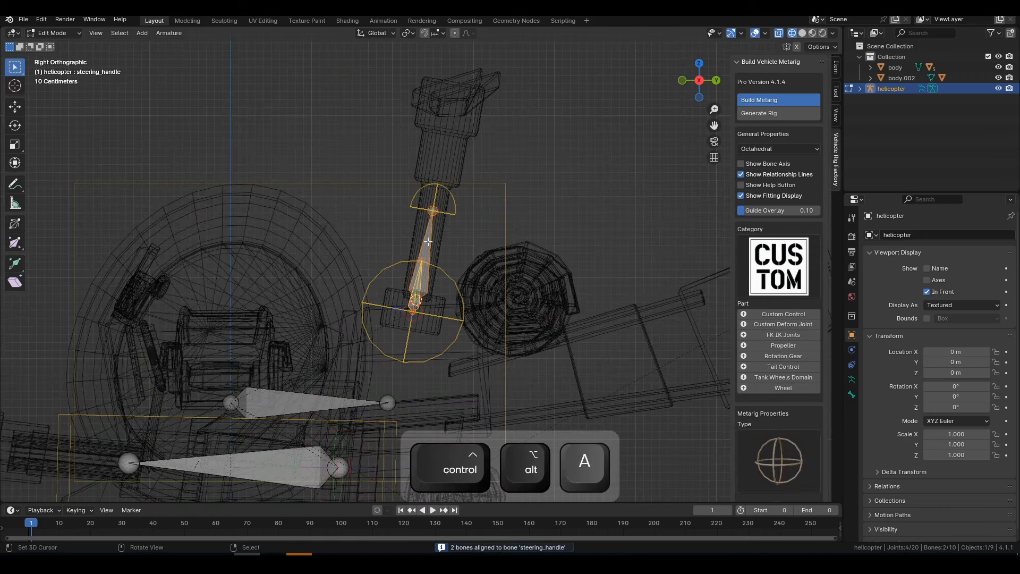
Fine-tune the propeller_axis tip by about -0.009 m in Y and 0.002 m in Z, then select the whole bone
left_click(429, 242)
scroll(431, 255, "up", 5)
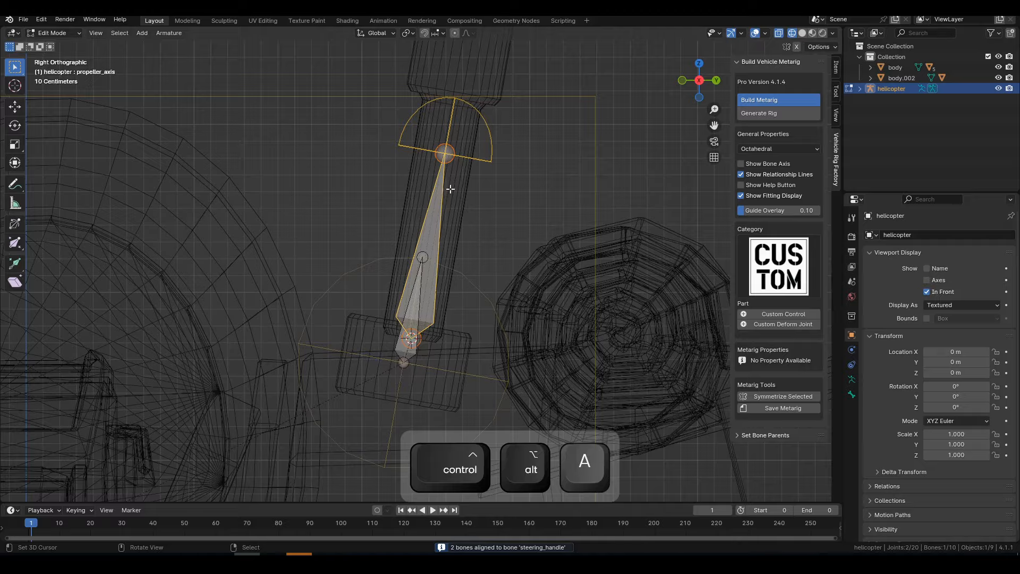
scroll(434, 285, "up", 2)
left_click(435, 236)
key("g")
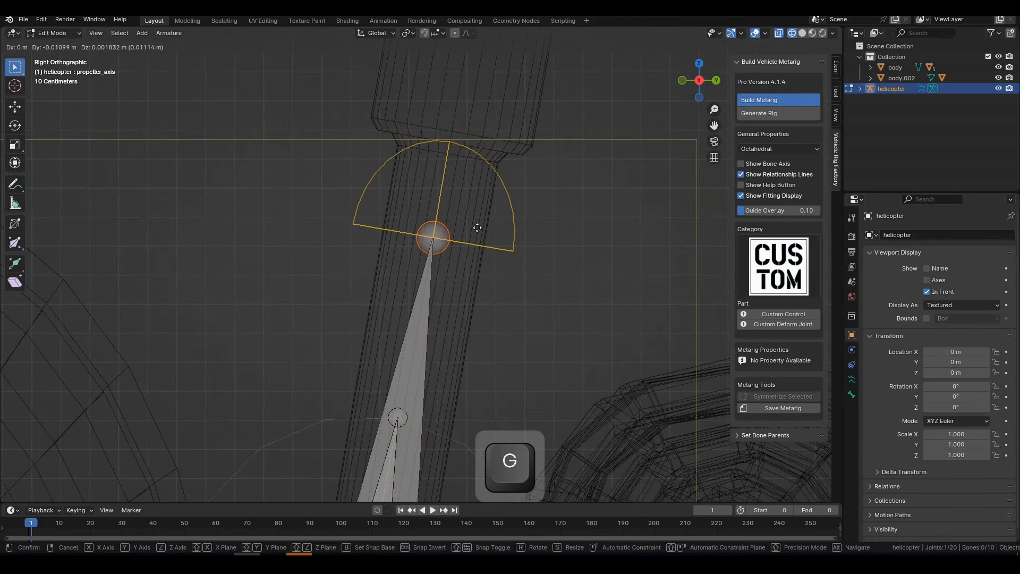
left_click(478, 227)
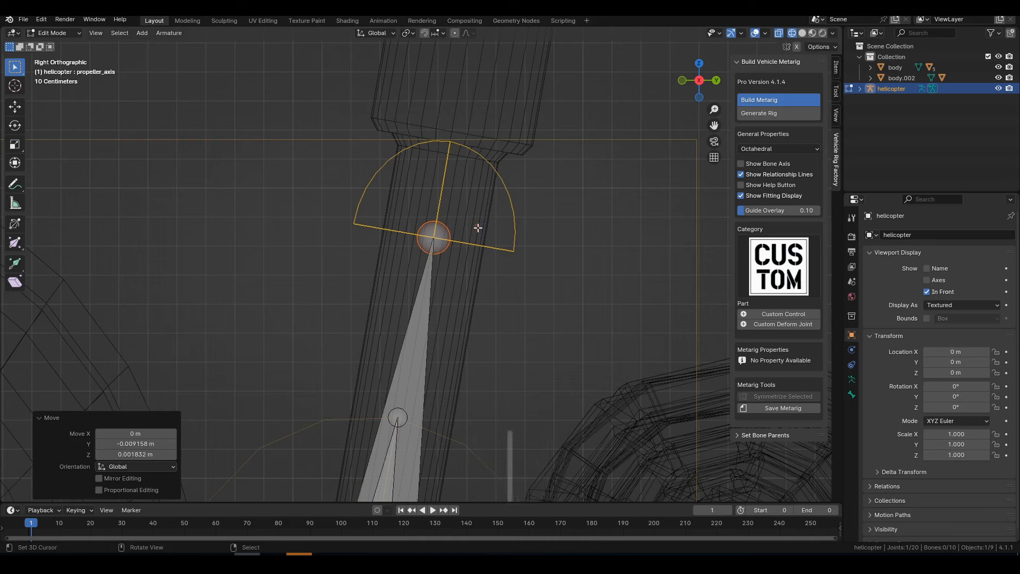
scroll(429, 309, "down", 3)
left_click(421, 308)
scroll(421, 307, "down", 5)
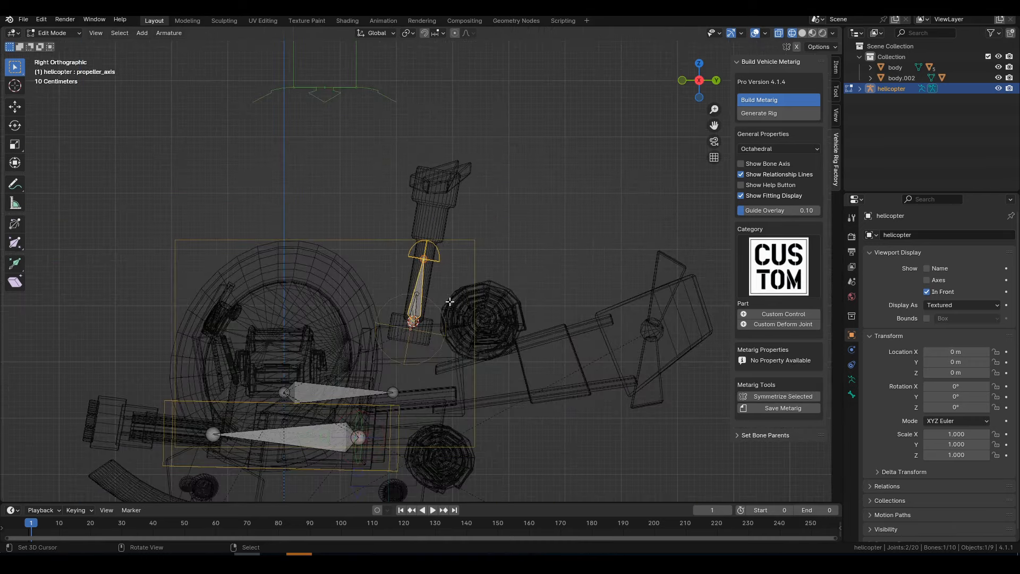
Scale the propeller_axis bone up about 2.41 times, then snap it to the 3D cursor and return to solid shading
key("s")
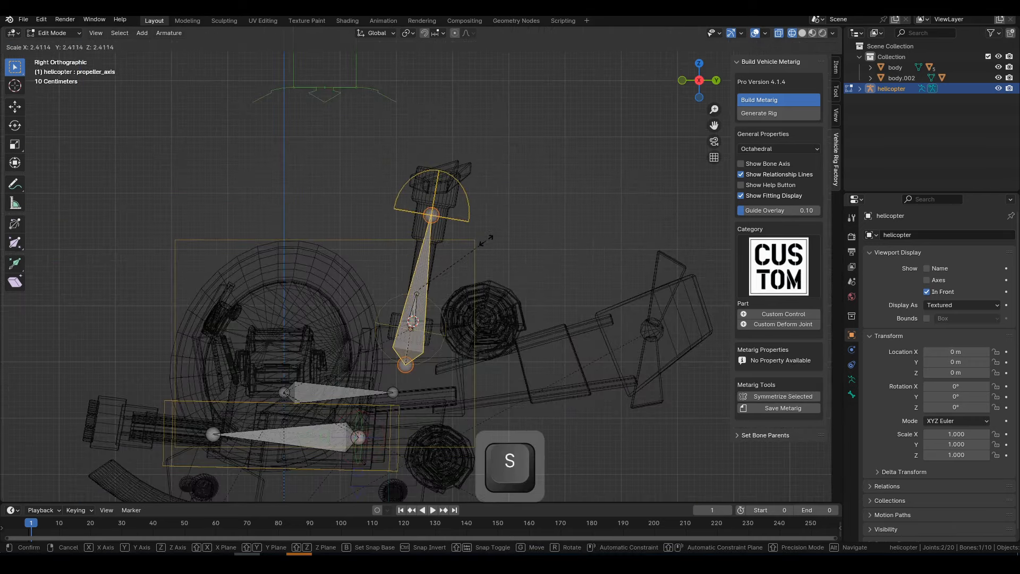
left_click(487, 240)
key("shift+s")
left_click(485, 202)
mouse_move(457, 216)
middle_mouse_down()
mouse_move(494, 253)
mouse_move(446, 268)
mouse_move(409, 239)
mouse_move(424, 262)
mouse_move(385, 259)
mouse_move(448, 239)
middle_mouse_up()
key("z")
left_click(515, 244)
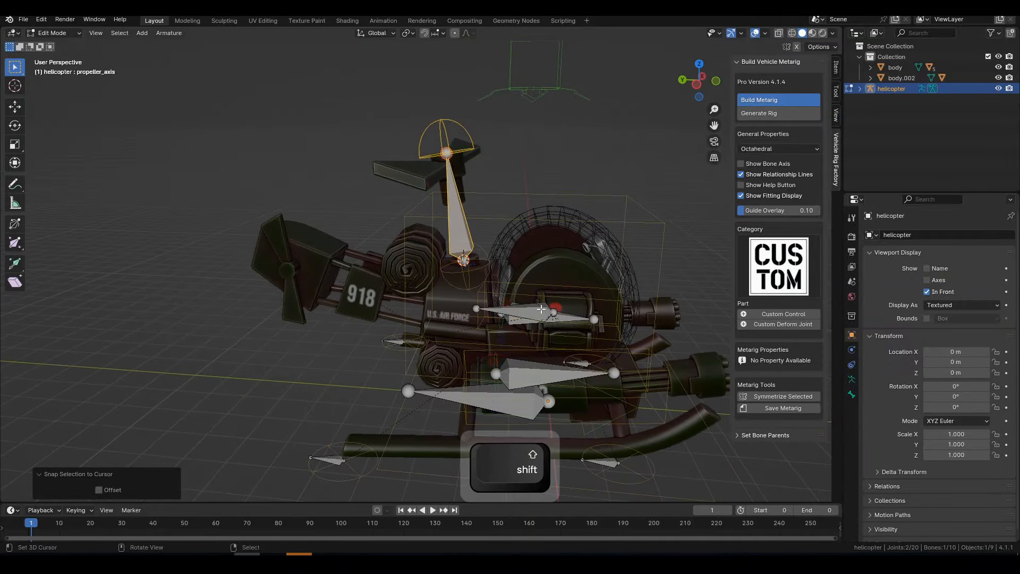
Add a Propeller part to the body bone, facing Right, with a global size of 3.73 and two wings
left_click(541, 309)
middle_click_drag(541, 309, 549, 307)
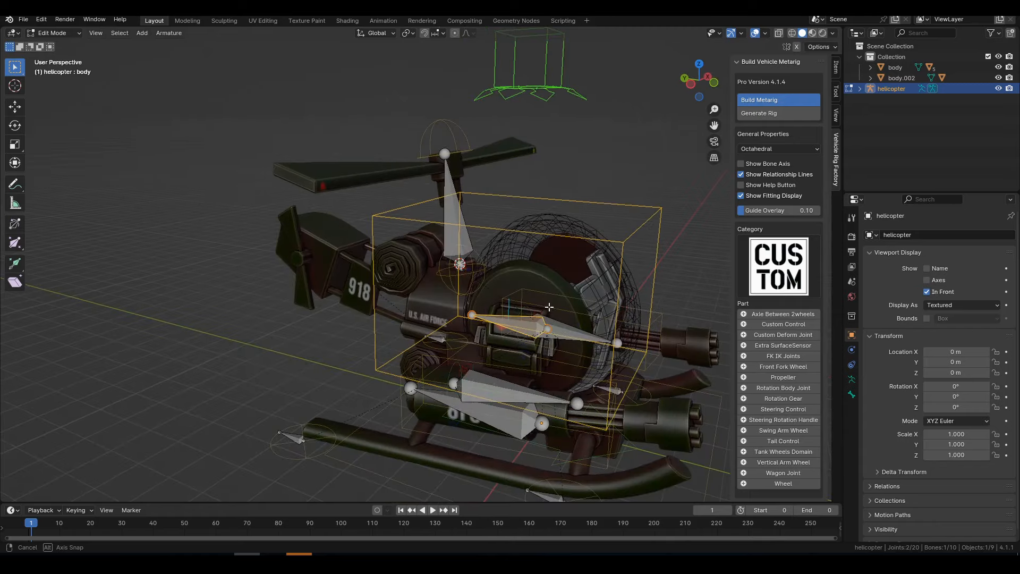
scroll(780, 341, "down", 3)
left_click(788, 316)
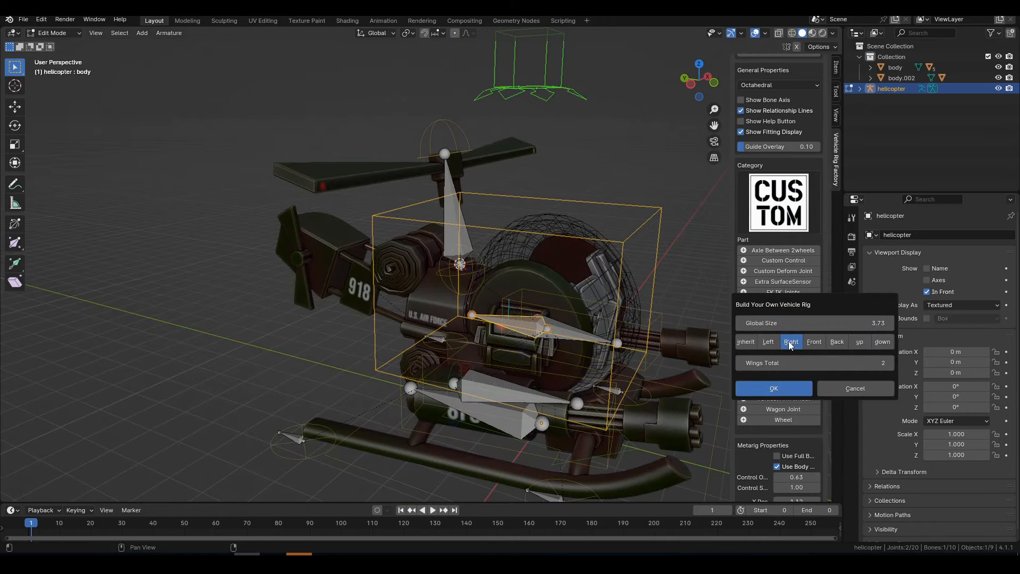
left_click(782, 392)
Delete the wings.001.R and wings.002.R bones from the new propeller part
middle_click_drag(491, 321, 364, 331)
key("shift+z")
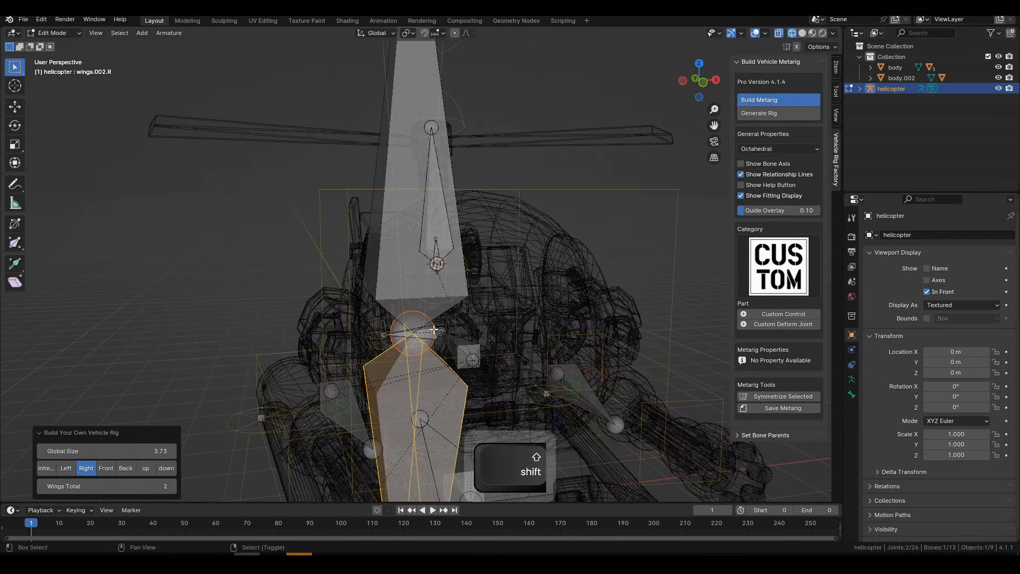
scroll(444, 291, "down", 2)
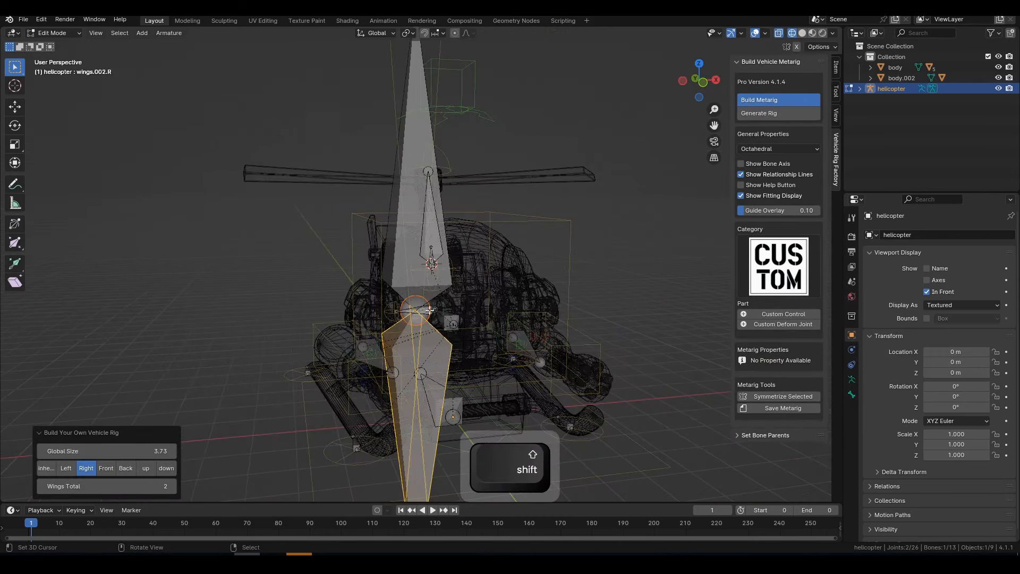
scroll(430, 309, "down", 4)
left_click(413, 237, "shift")
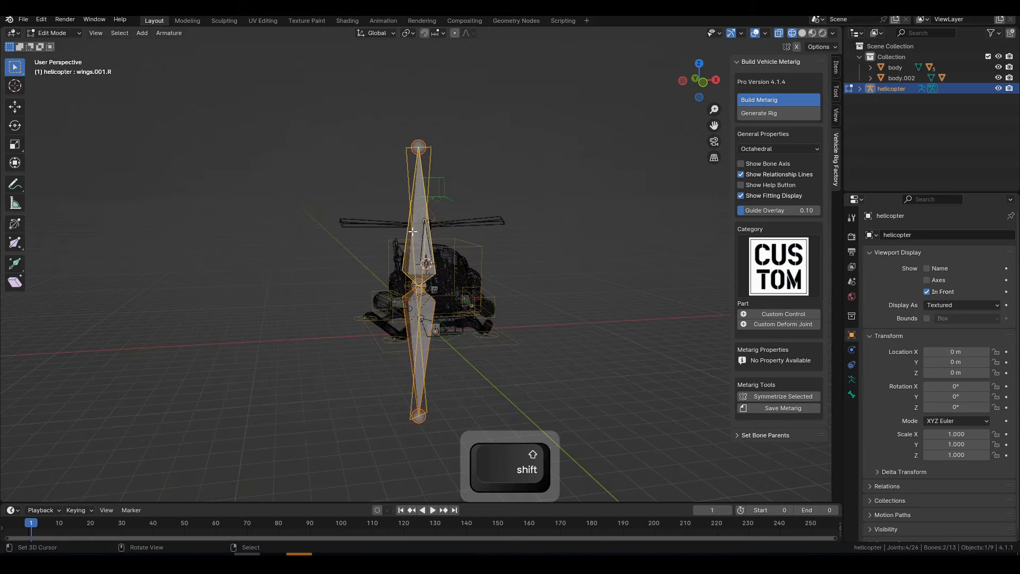
key("g")
key("Escape")
key("x")
left_click(383, 240)
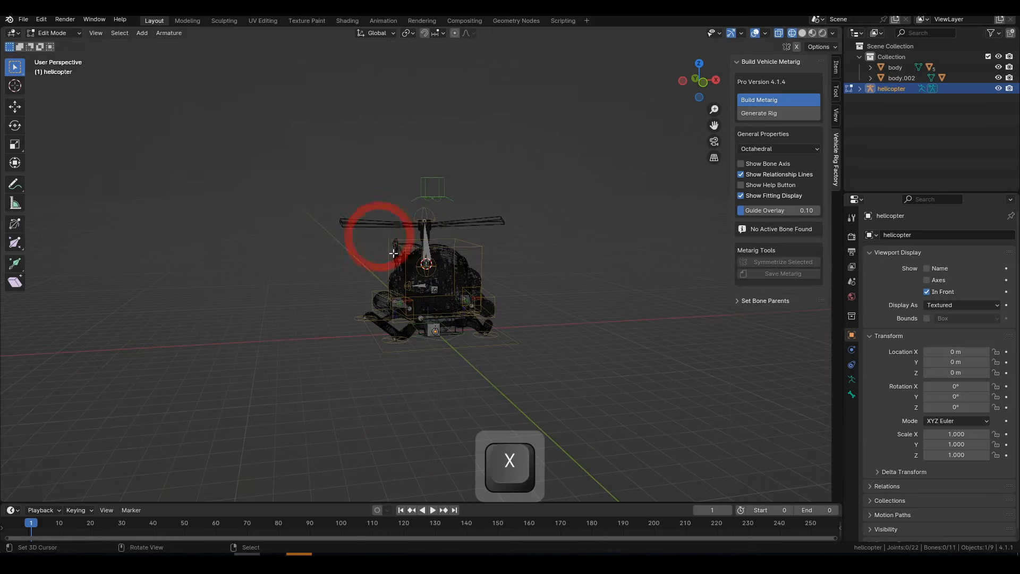
Move the propeller_axis.001.R bone freehand to the tail of the helicopter
scroll(393, 266, "up", 4)
left_click(422, 311)
middle_click_drag(421, 311, 474, 319)
key("g")
left_click(295, 287)
Place the 3D cursor at the tail rotor and snap the propeller_axis.001.R bone to it
key("Tab")
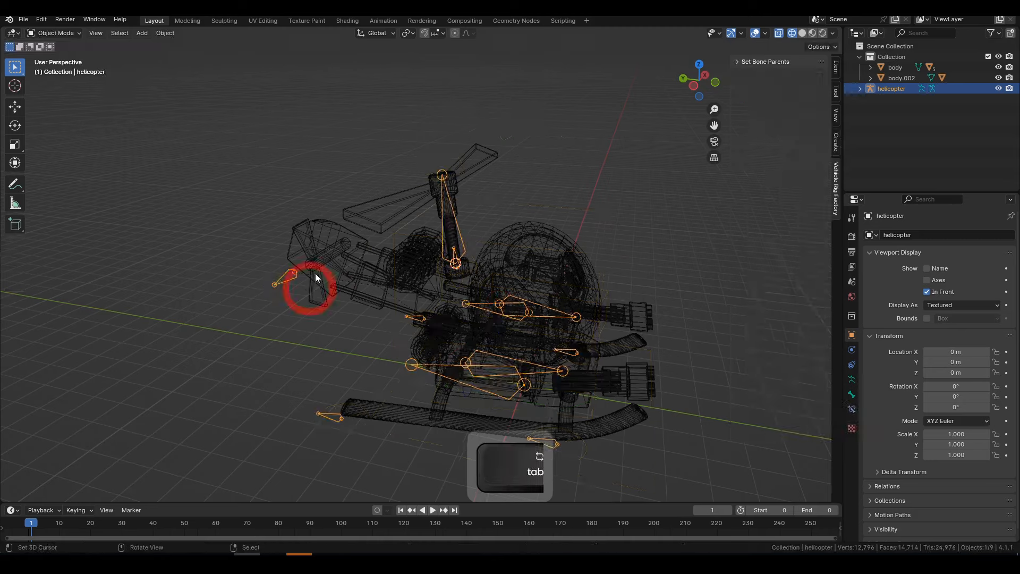
right_click(318, 261)
key("shift+s")
right_click(286, 283)
key("Tab")
key("shift+s")
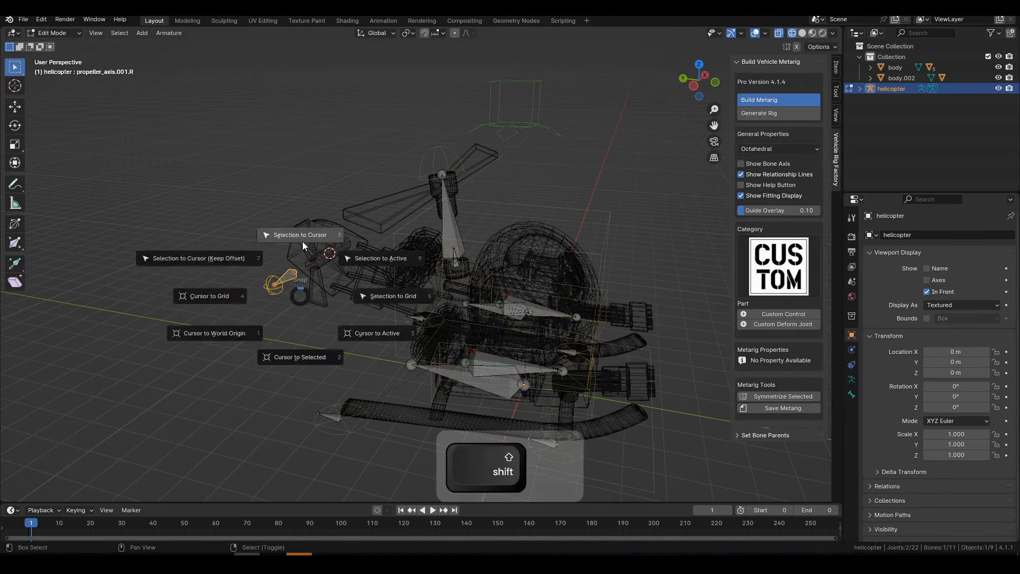
left_click(302, 241)
Turn off In Front display for the metarig in solid shading
mouse_move(394, 282)
middle_mouse_down()
mouse_move(518, 309)
mouse_move(420, 298)
middle_mouse_up()
key("z")
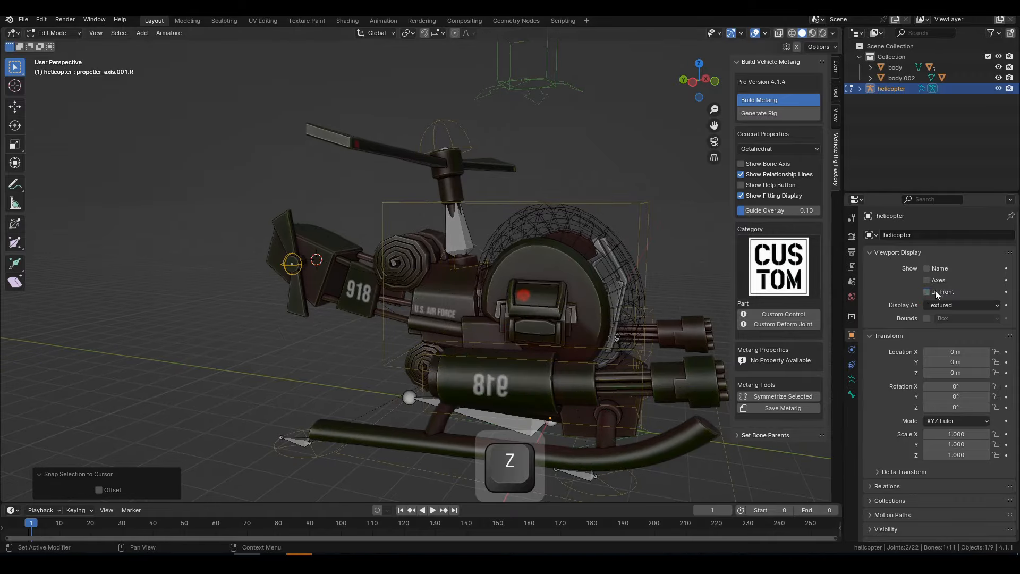
mouse_move(654, 298)
middle_mouse_down()
mouse_move(416, 307)
mouse_move(428, 304)
mouse_move(408, 272)
mouse_move(363, 240)
mouse_move(584, 243)
middle_mouse_up()
Isolate the helicopter metarig, select all its bones and generate the rig
key("z")
key("slash")
key("a")
left_click(796, 114)
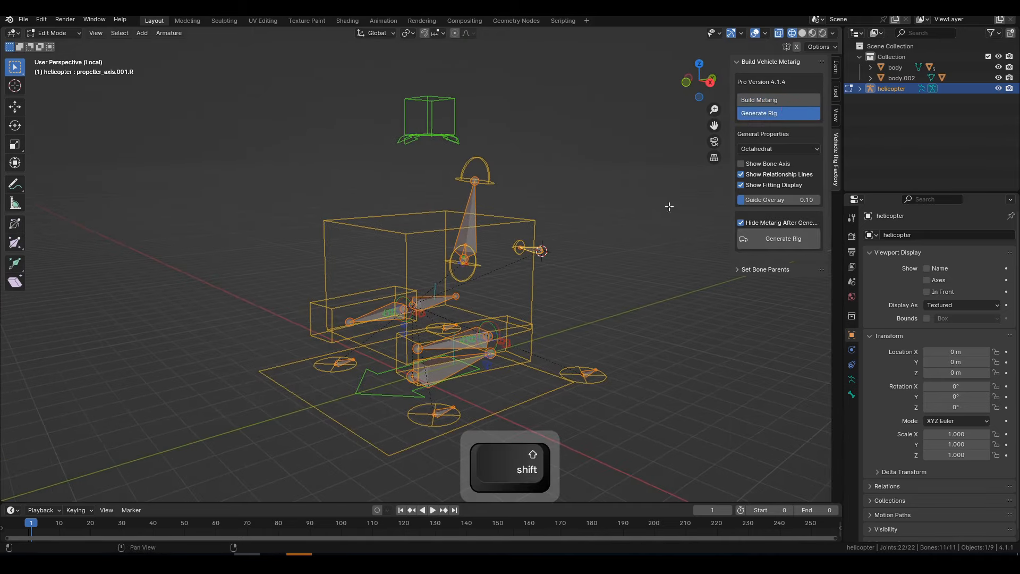
left_click(756, 238)
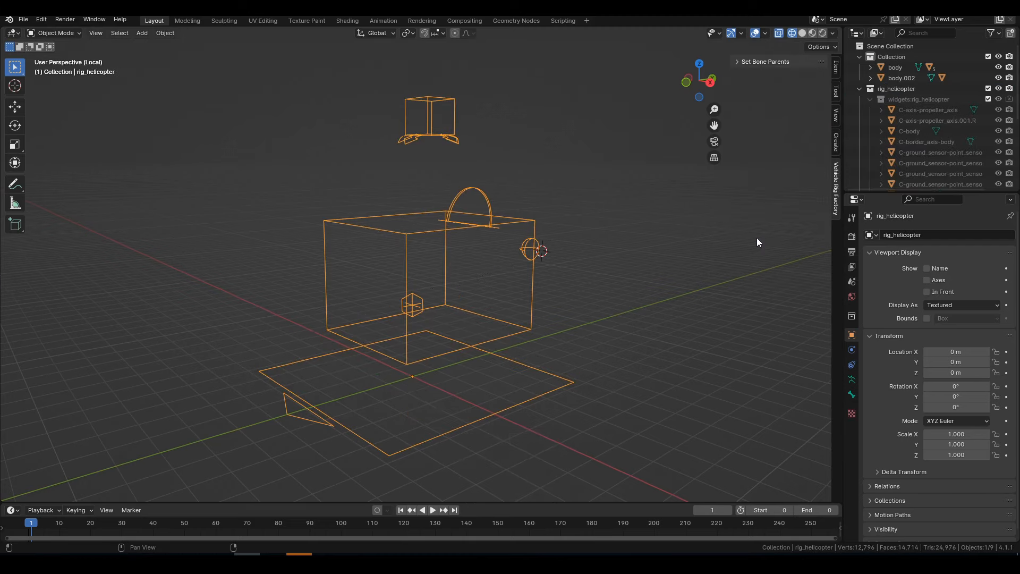
Bring the helicopter model back into view in solid shading and put rig_helicopter into Pose Mode
key("slash")
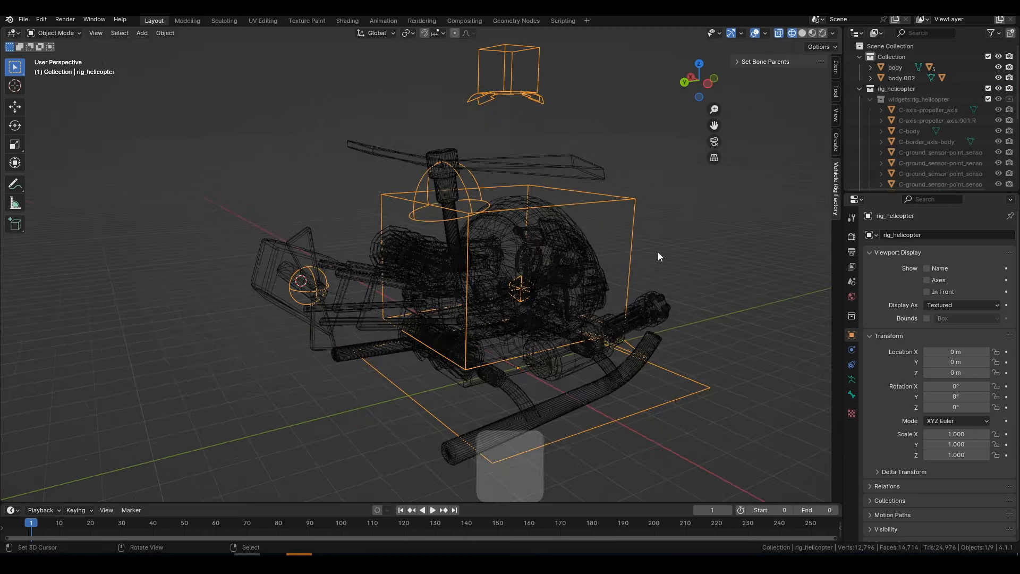
key("z")
middle_click_drag(560, 269, 499, 261)
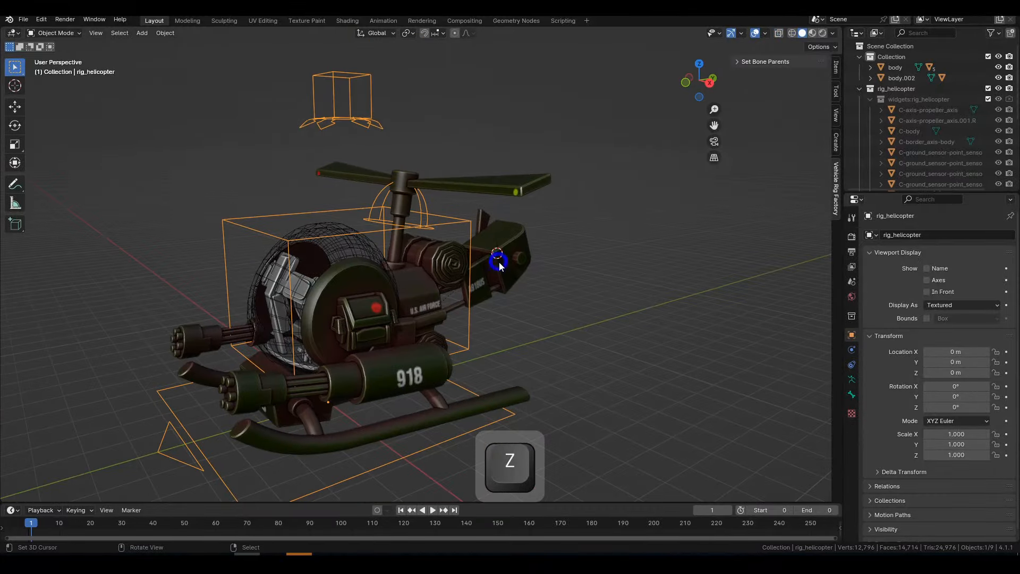
middle_click_drag(459, 222, 394, 215)
key("ctrl+Tab")
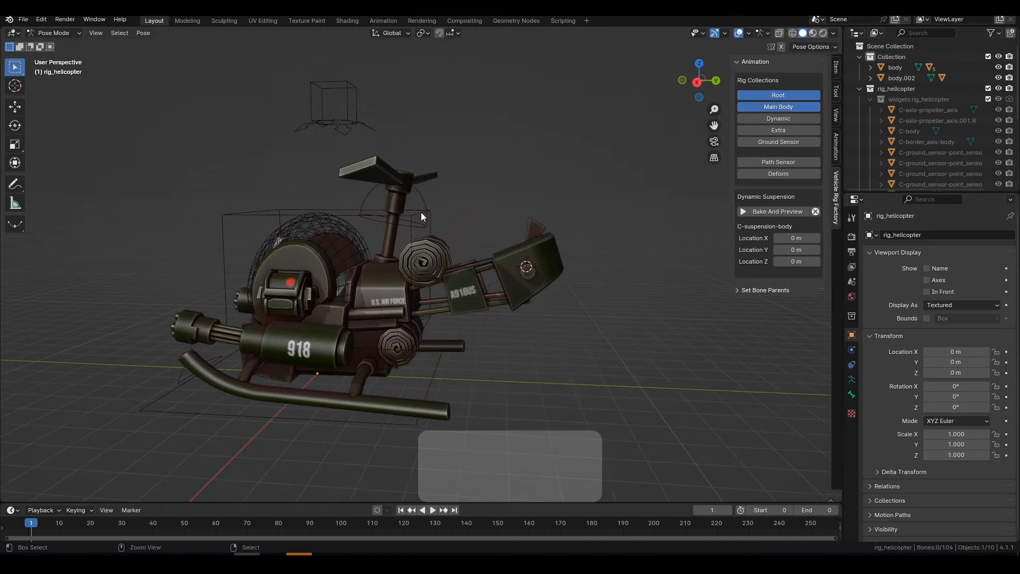
Set the C-axis-propeller_axis custom shape's Y translation to 1.58 and reduce the shape's scale
middle_click_drag(460, 225, 511, 247)
left_click(460, 219)
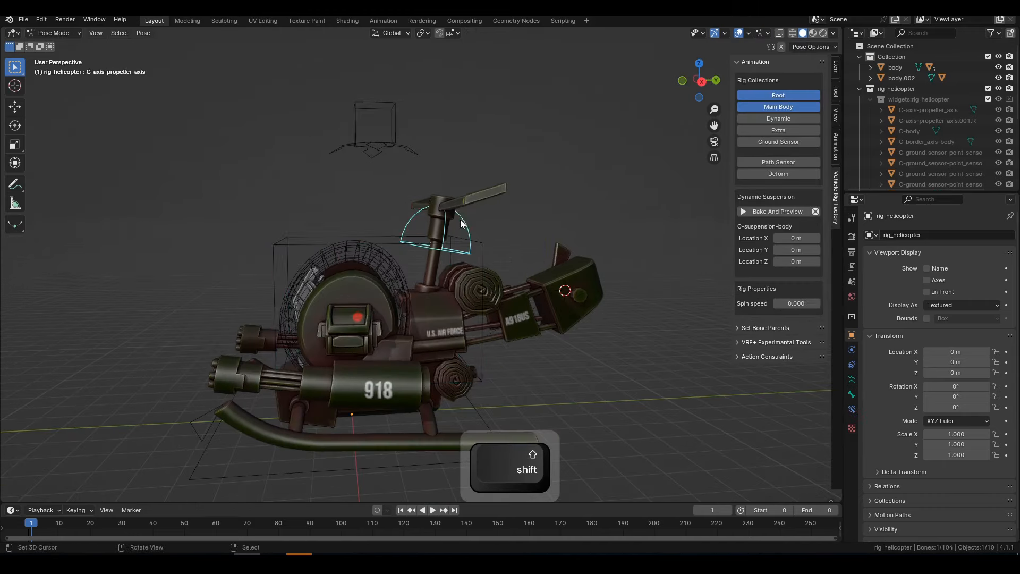
left_click(851, 395)
left_click(907, 461)
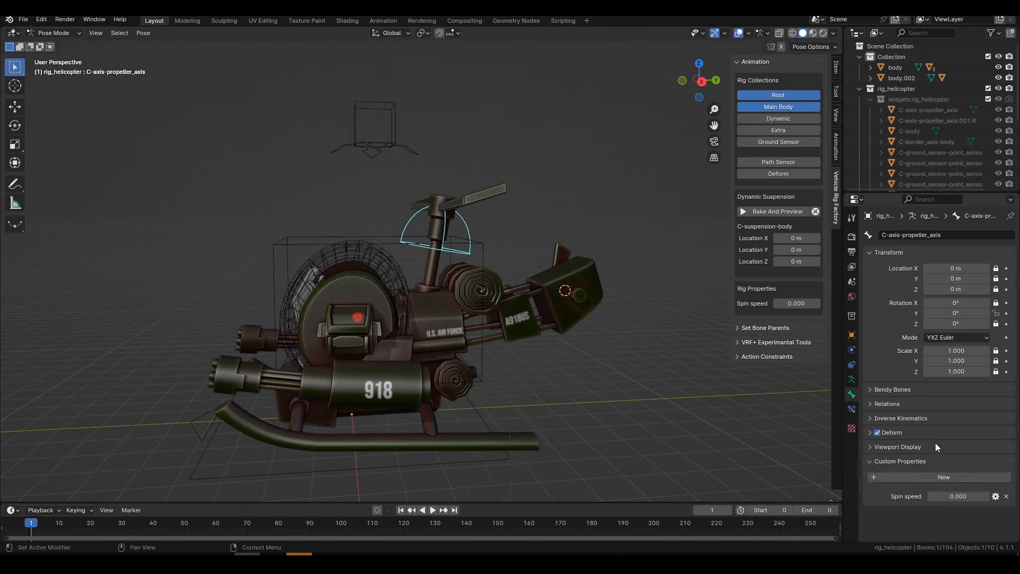
left_click(898, 446)
scroll(923, 437, "down", 7)
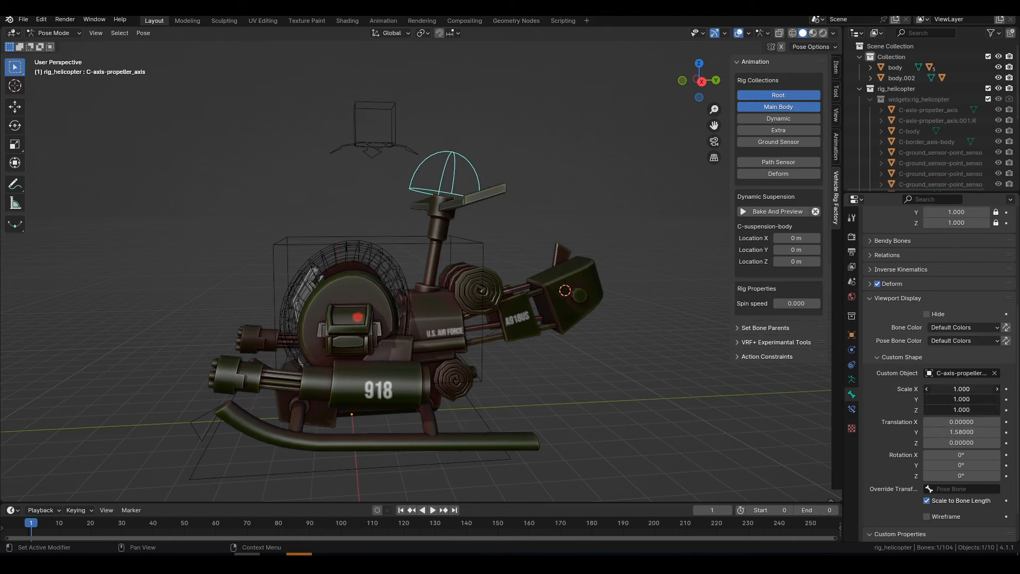
mouse_move(962, 410)
left_mouse_down("shift")
mouse_move(939, 410)
mouse_move(963, 432)
left_mouse_up("shift")
Set the custom shape's Y translation to 0.7 for the tail control C-axis-propeller_axis.001.R
middle_click_drag(571, 330, 420, 331)
scroll(396, 343, "up", 2)
key("z")
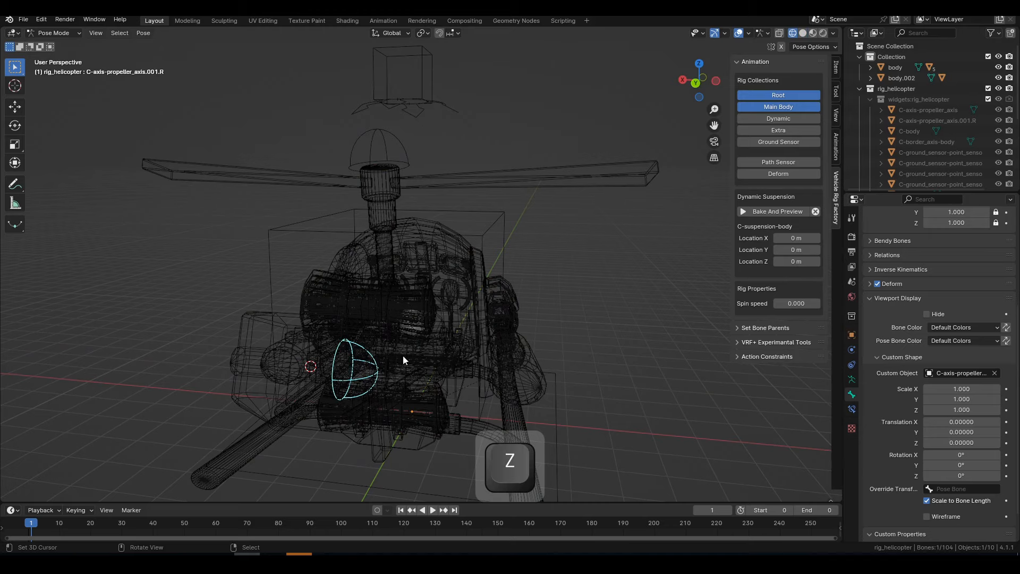
key("z")
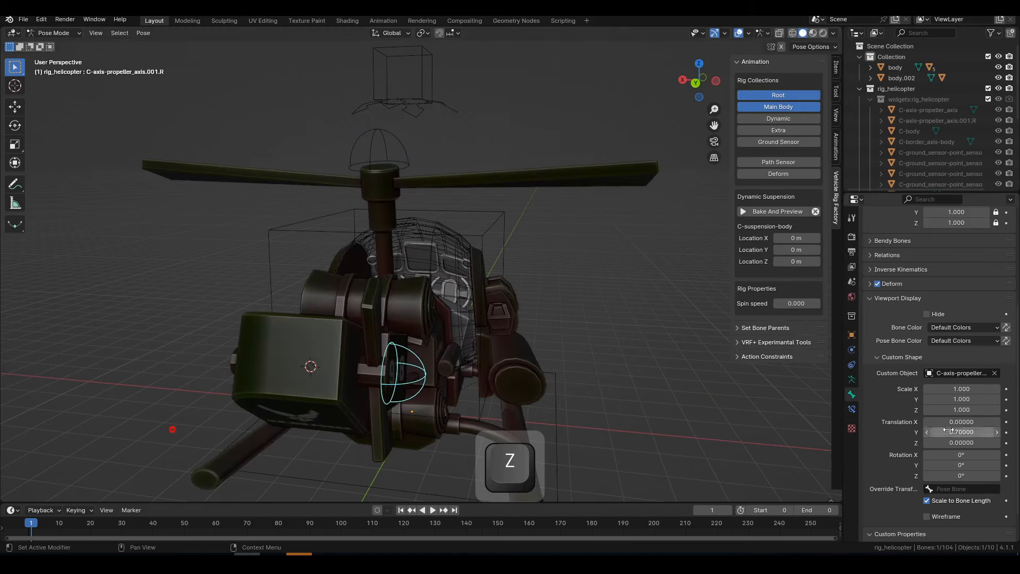
middle_click_drag(628, 244, 290, 246)
Show the Extra bone collection and test the rotation of the C-steering_handle control, then cancel it
left_click(779, 130)
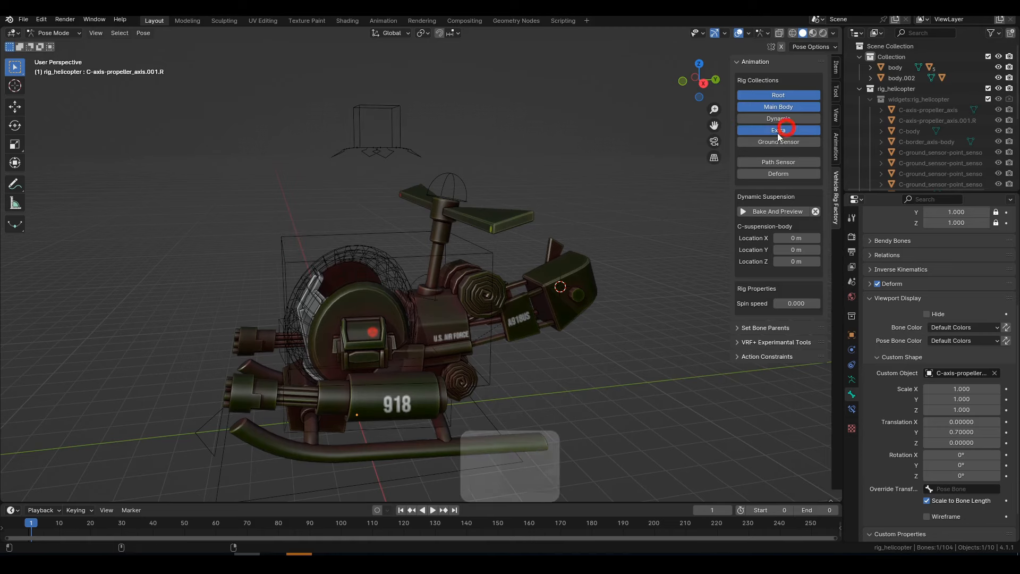
left_click(434, 297)
key("r")
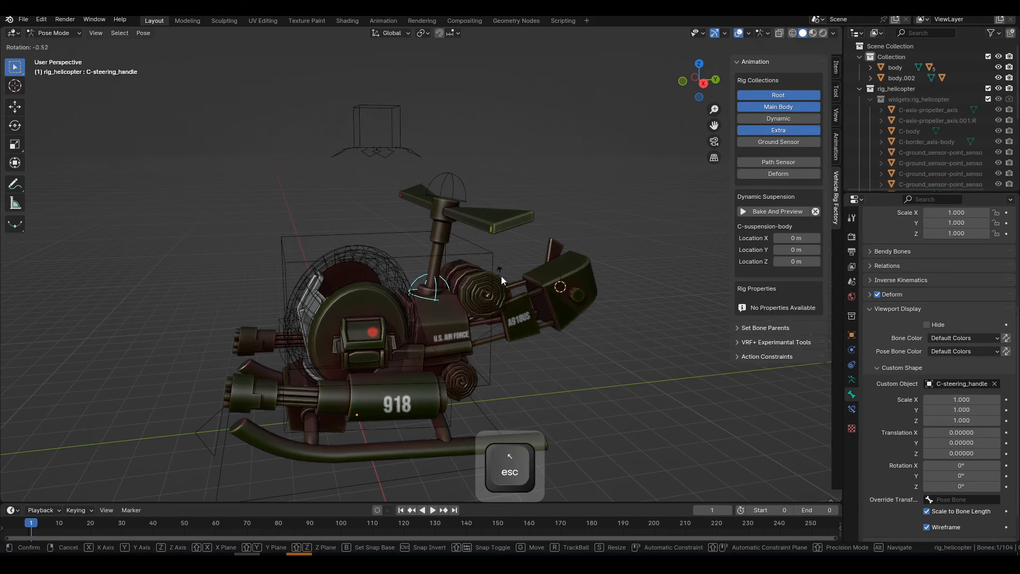
key("Escape")
Show the Deform bone collection and hide the Extra, Main Body and Root collections
middle_click_drag(526, 278, 763, 171, "shift")
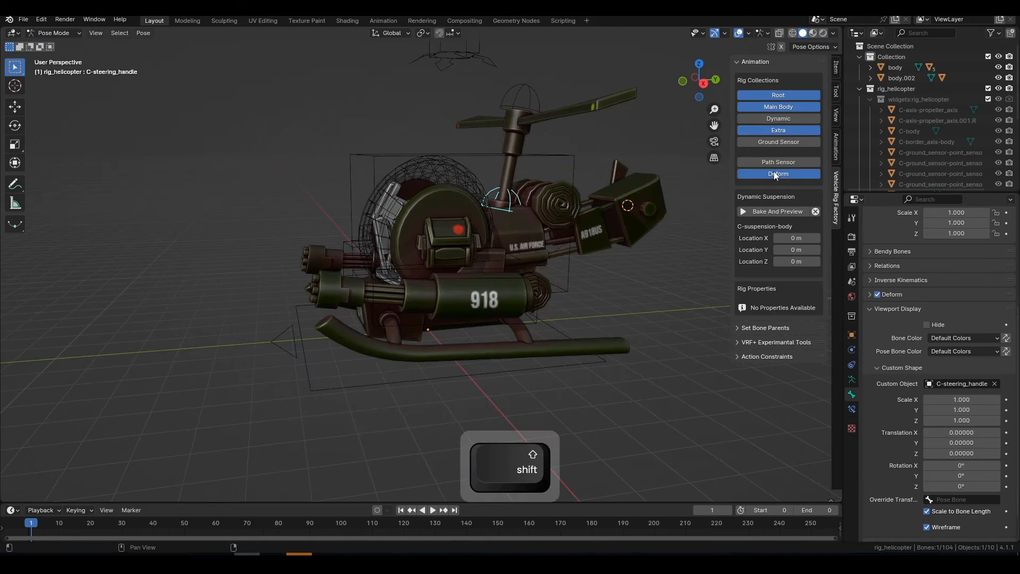
left_click(783, 131)
left_click(783, 106)
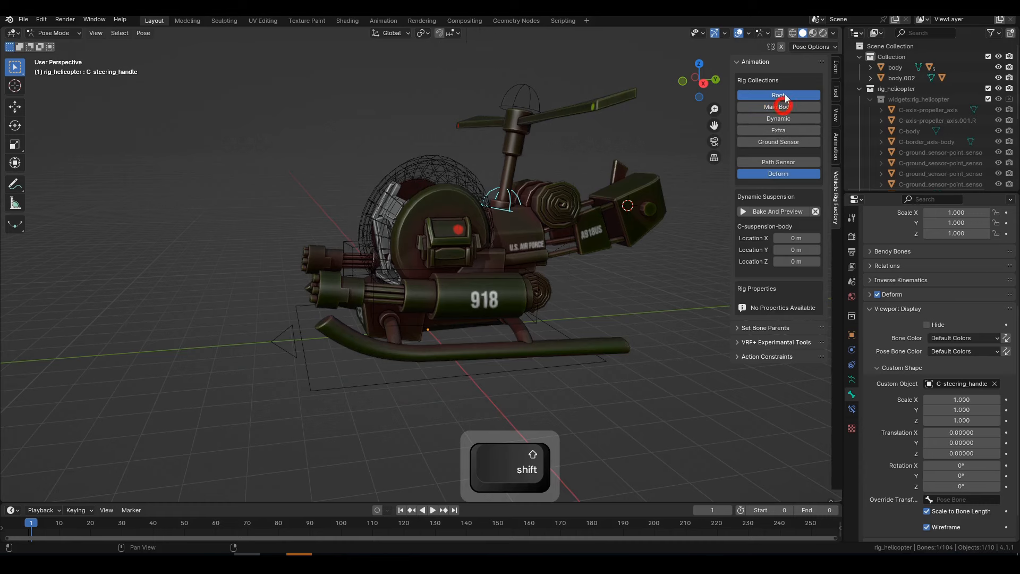
Turn on In Front display for rig_helicopter
left_click(852, 379)
scroll(638, 346, "down", 1)
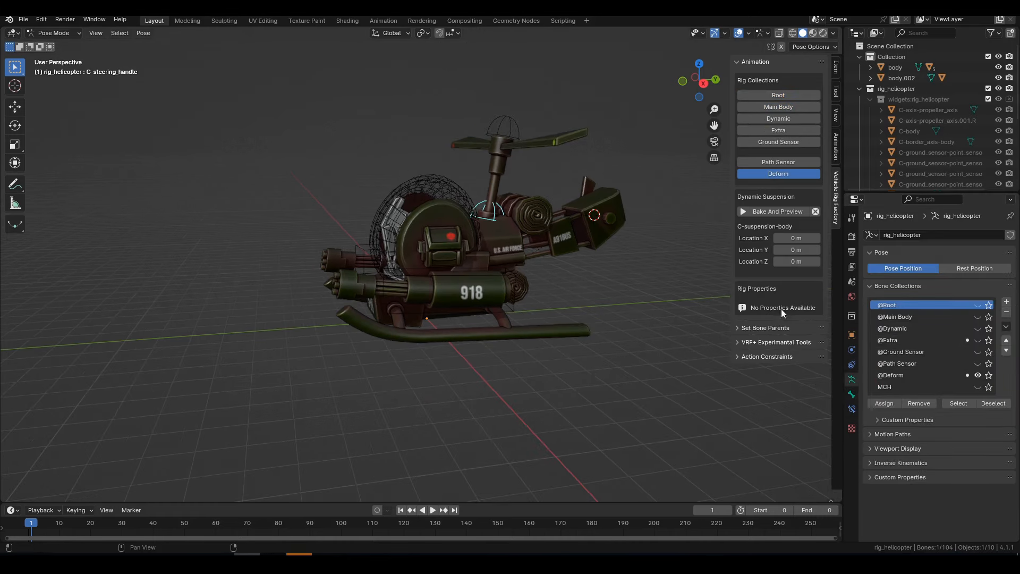
left_click(853, 336)
middle_click_drag(494, 311, 523, 316)
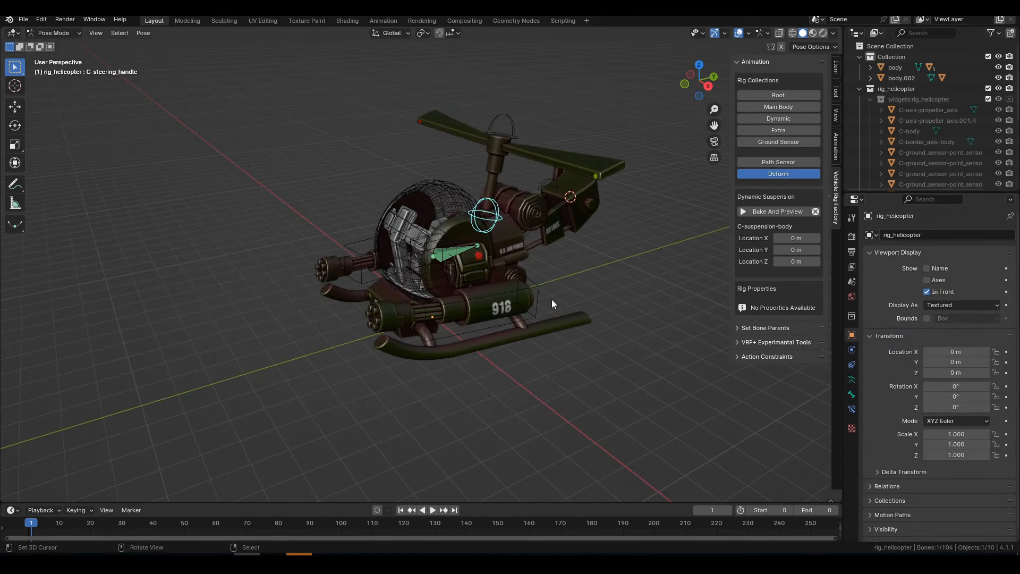
Isolate the rig and add both propeller controls, D-body and both gun controls to the steering handle selection
key("slash")
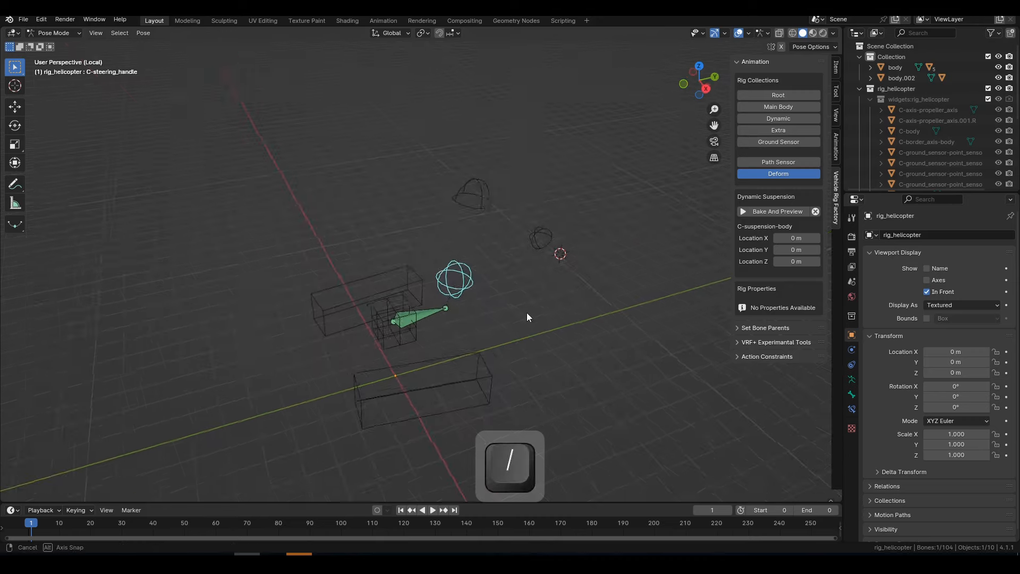
left_click(479, 195, "shift")
left_click(553, 229, "shift")
middle_click_drag(554, 227, 426, 296)
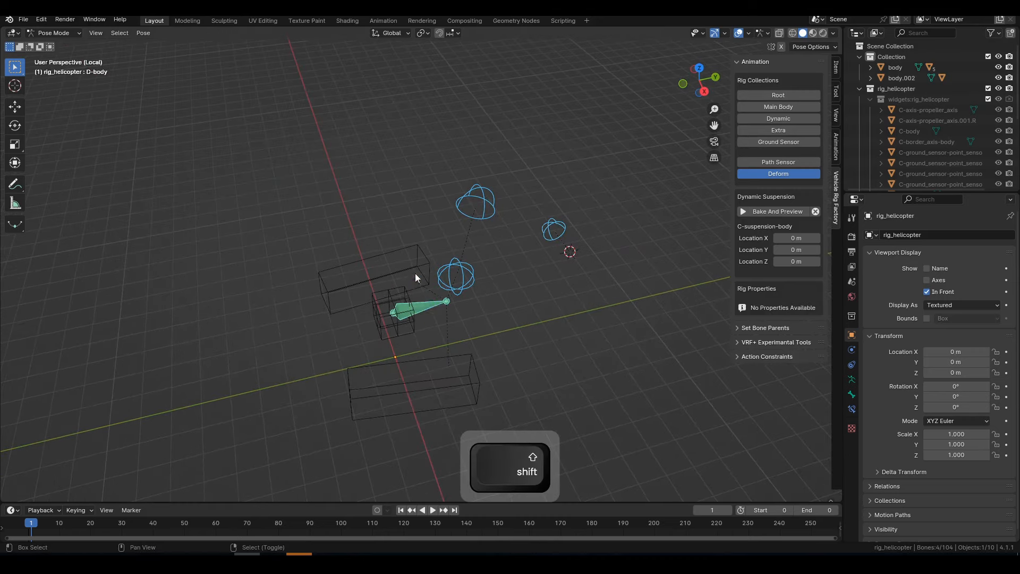
left_click(464, 353, "shift")
middle_click_drag(454, 331, 809, 174)
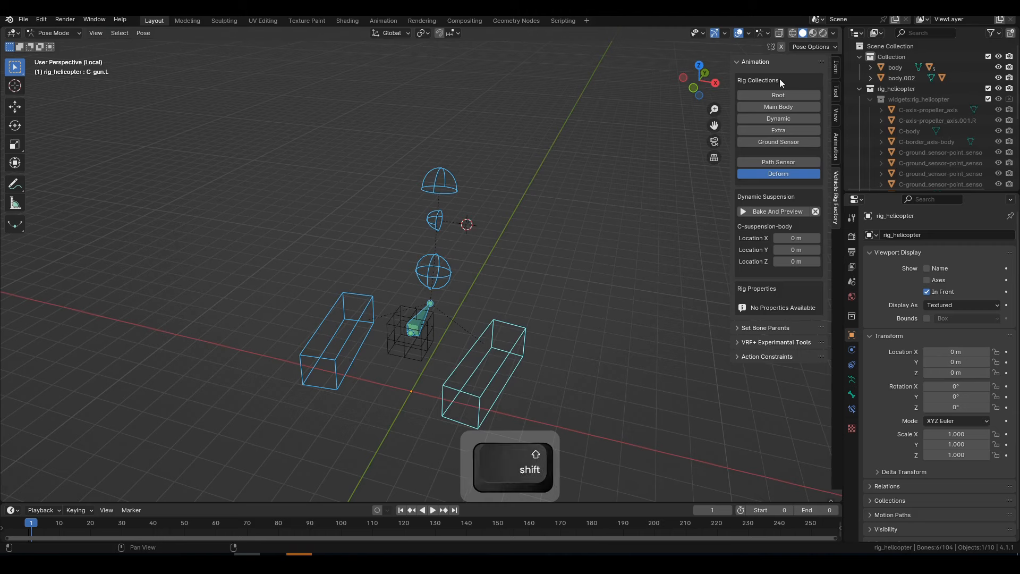
Add the six selected bones as Bone Parent targets and place the Set Bone Parents section above Animation
left_click(759, 328)
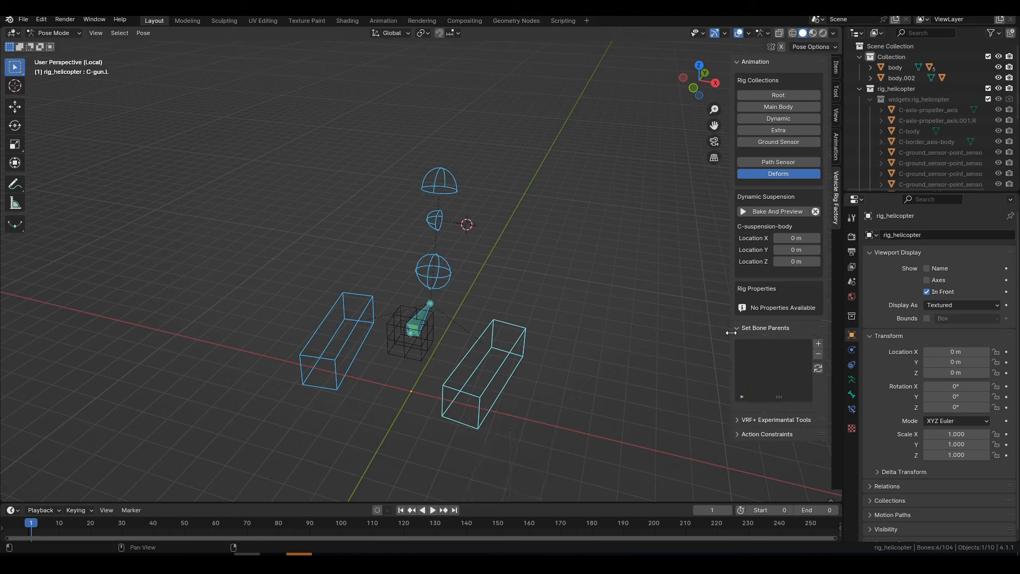
left_click_drag(731, 333, 678, 333)
left_click(819, 345)
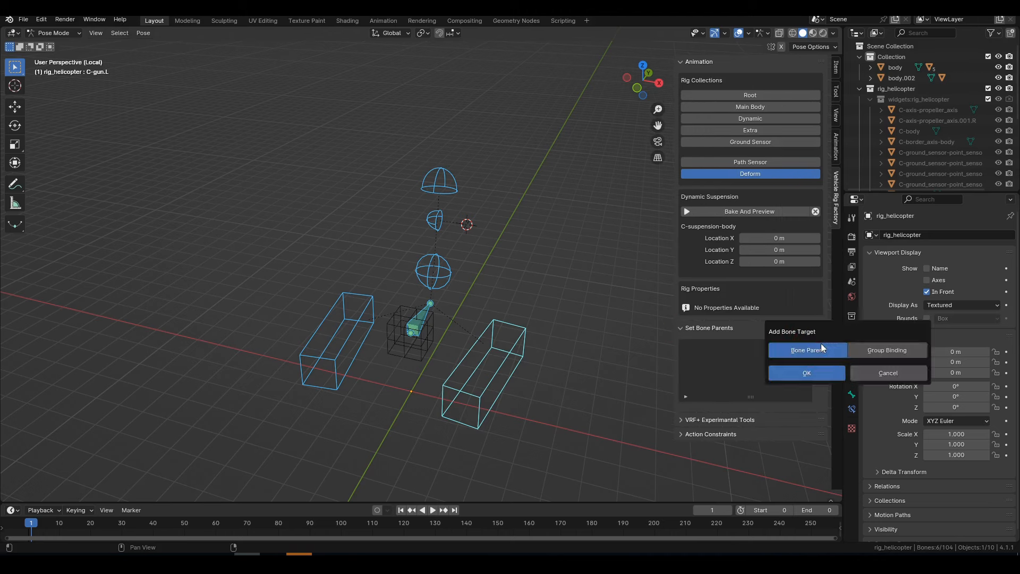
left_click(817, 374)
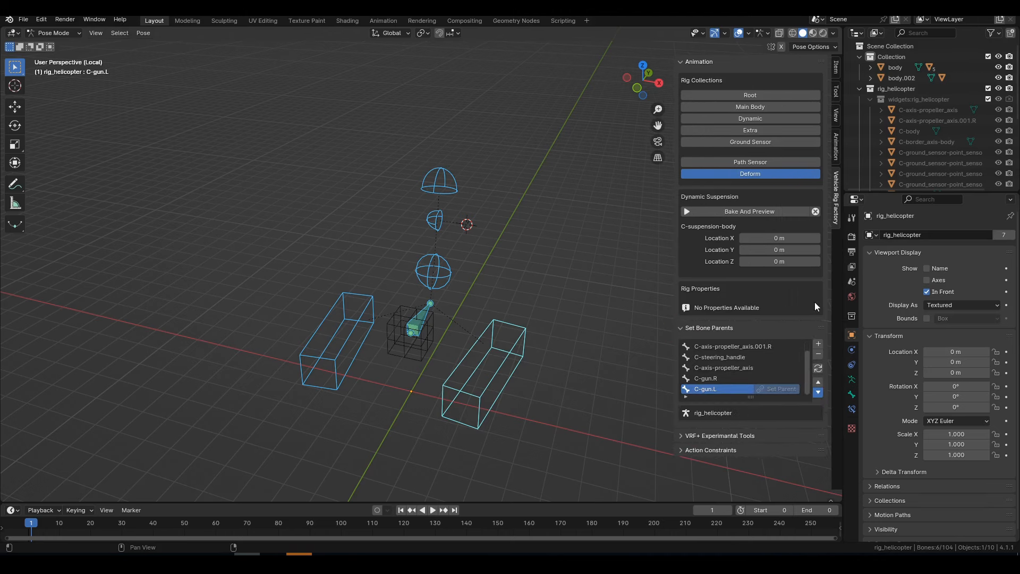
left_click_drag(821, 328, 821, 63)
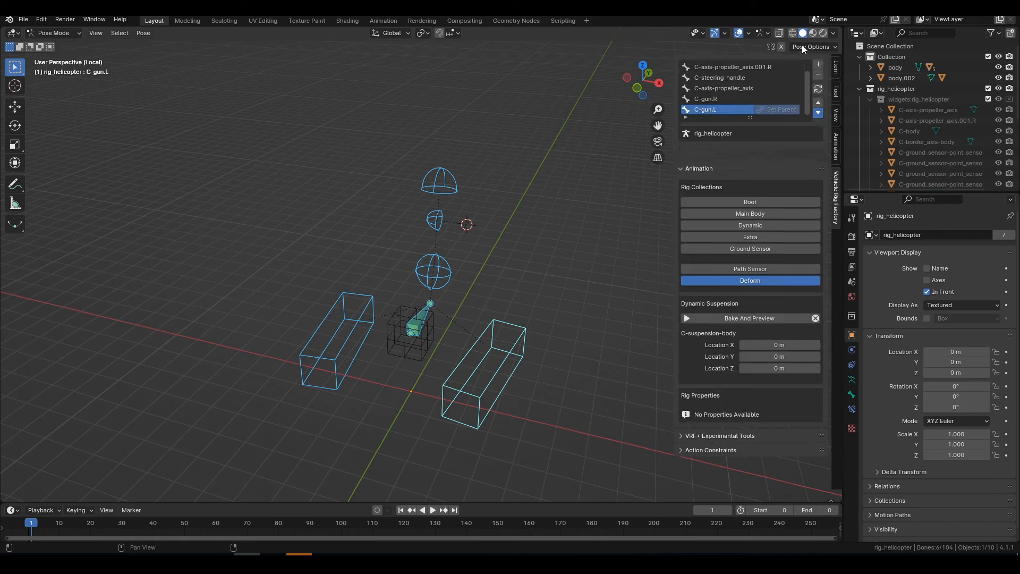
middle_click_drag(611, 213, 512, 179)
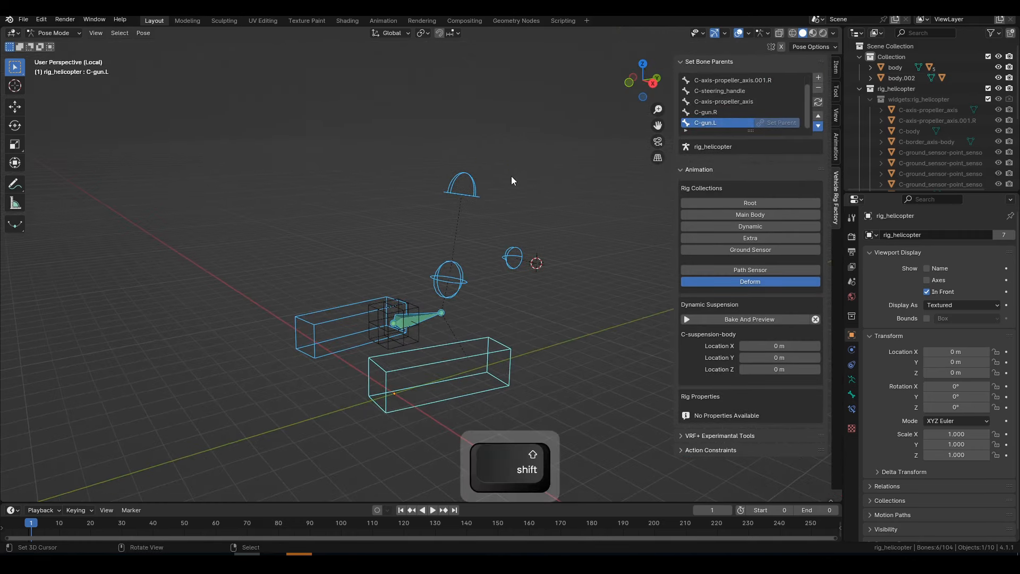
Show the whole model again in Object Mode, select the helicopter body and turn on Display Bone Target
key("slash")
key("ctrl+Tab")
left_click(515, 243)
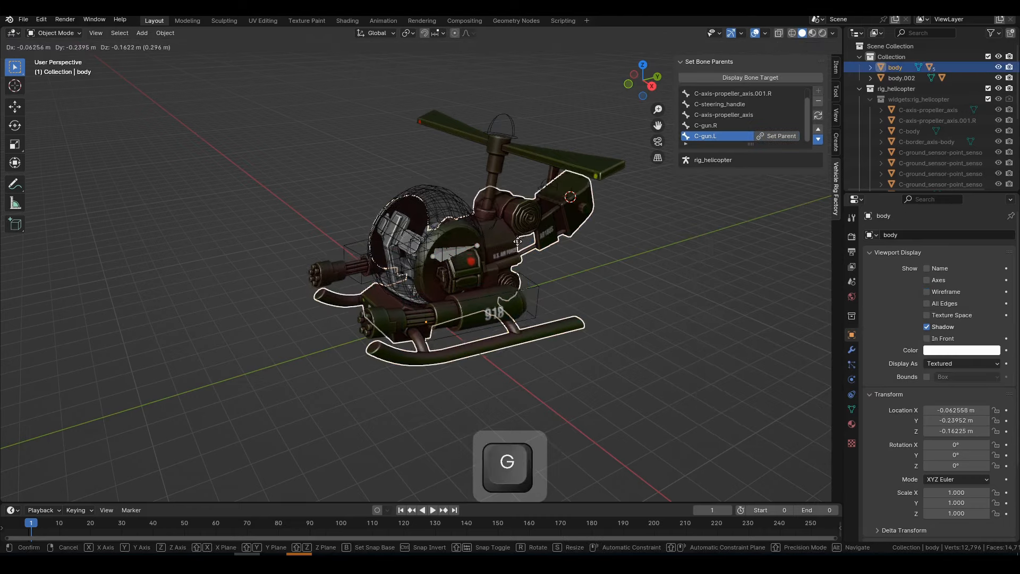
key("Escape")
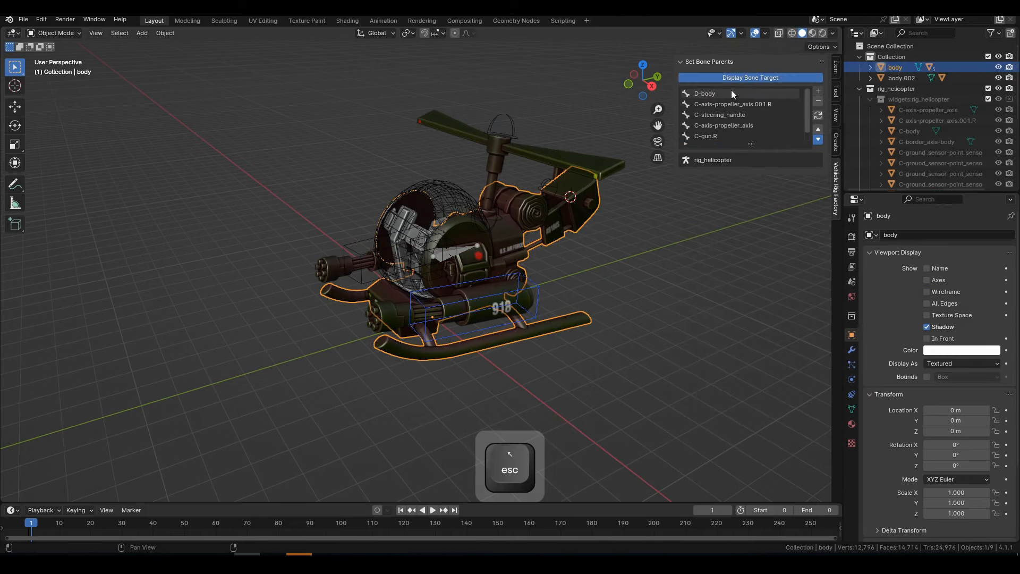
Parent the body to the D-body bone and test the link with cancelled move and rotate transforms
left_click(731, 91)
key("g")
key("Escape")
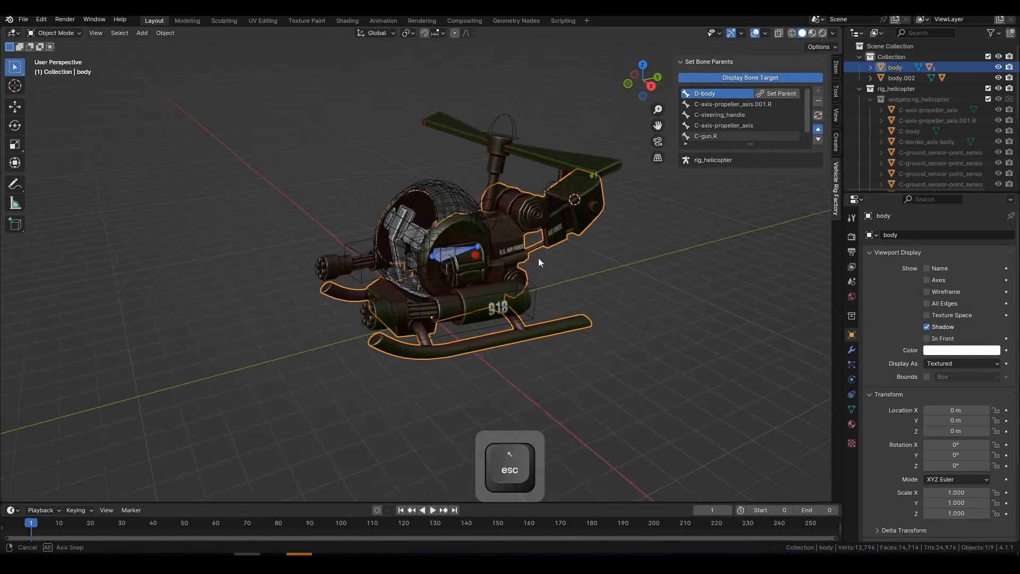
key("r")
key("Escape")
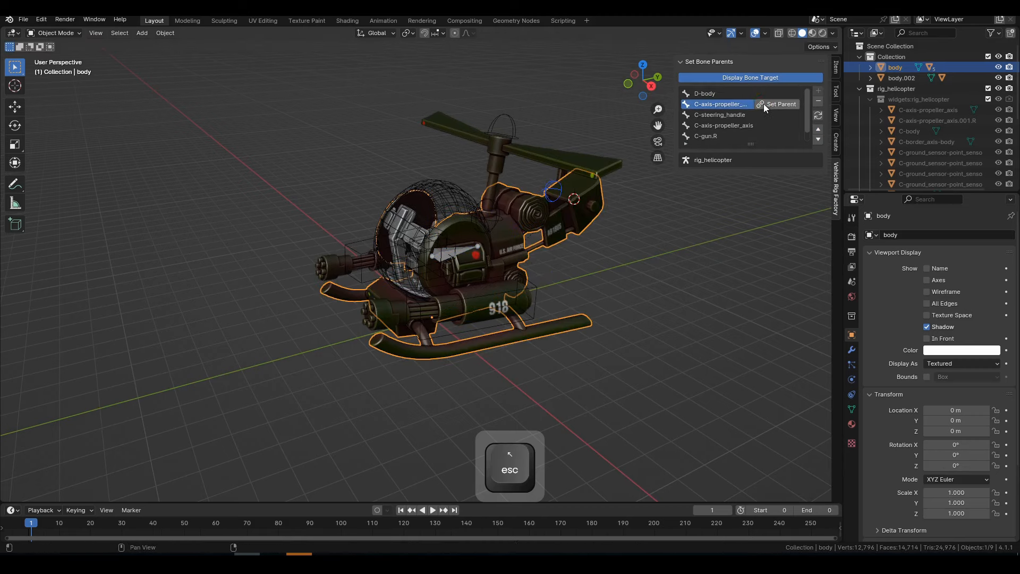
Select the rear propeller and parent it to the C-axis-propeller_axis.001.R bone
middle_click_drag(451, 181, 343, 244)
scroll(340, 257, "up", 2)
left_click(304, 266)
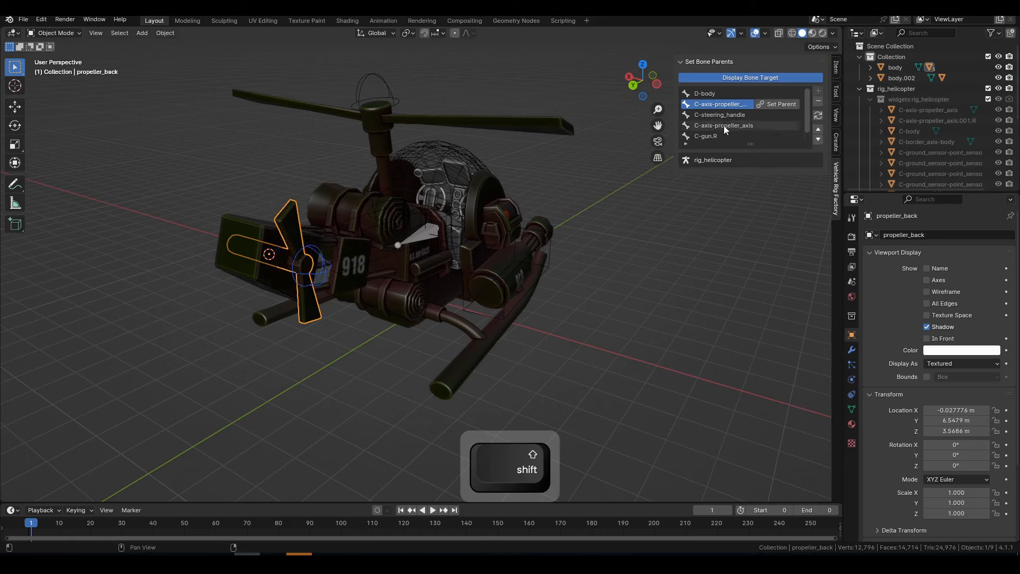
Parent body.002, the small block at the base of the rotor mast, to the C-steering_handle bone
middle_click_drag(504, 207, 444, 195)
scroll(377, 186, "up", 3)
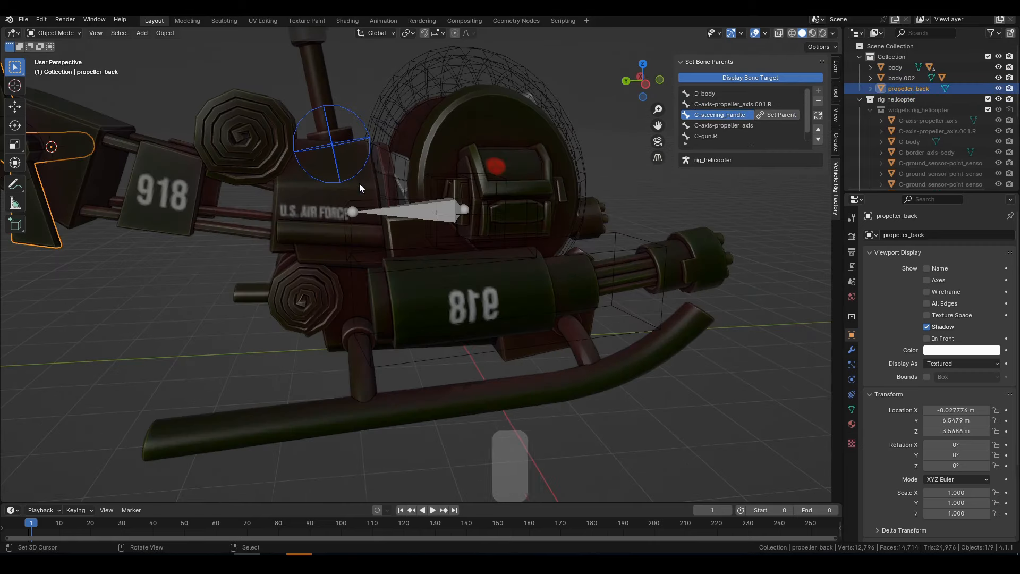
right_click(350, 131)
key("Escape")
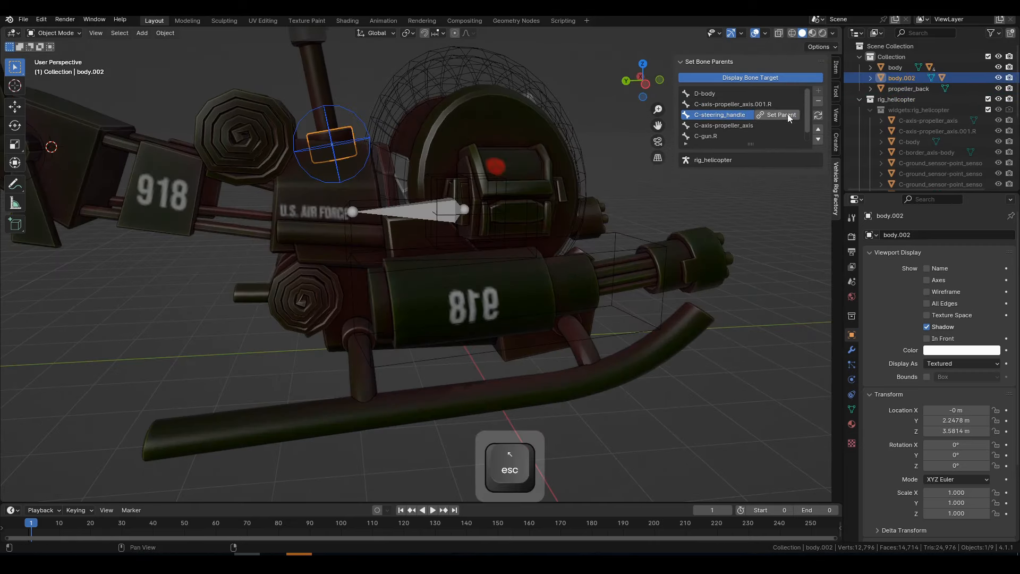
Parent the main propeller to the C-axis-propeller_axis bone
scroll(400, 151, "down", 4)
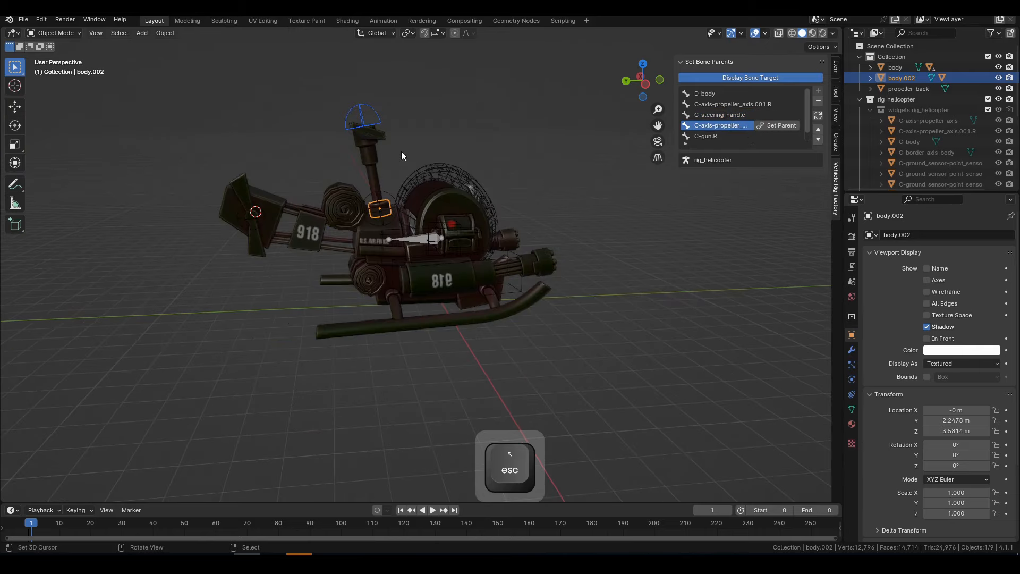
middle_click_drag(400, 151, 445, 159)
left_click(445, 160)
left_click(774, 124)
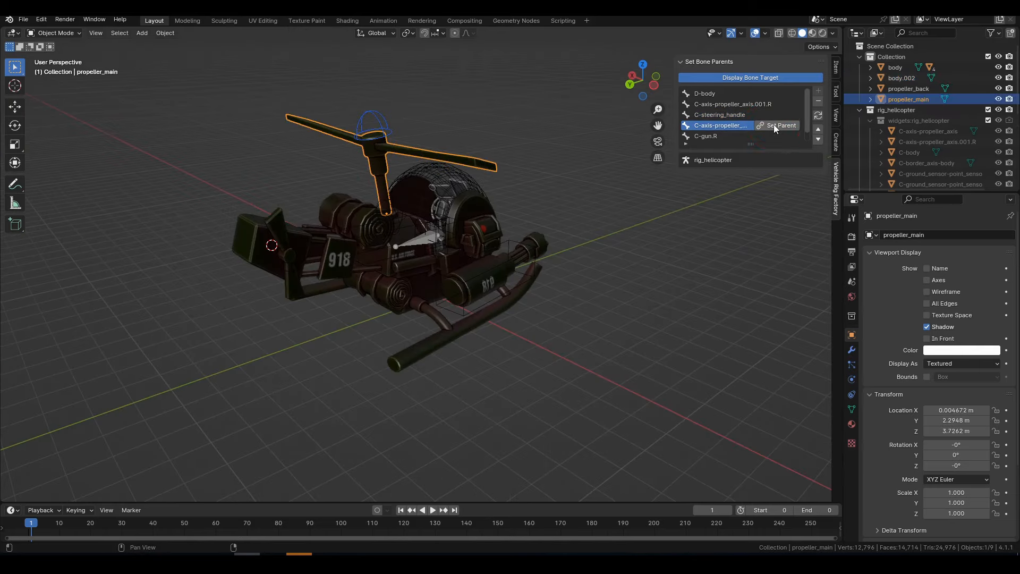
Enlarge the bone target list so all six entries fit and parent the right gun to the C-gun.R bone
left_click_drag(751, 144, 753, 197)
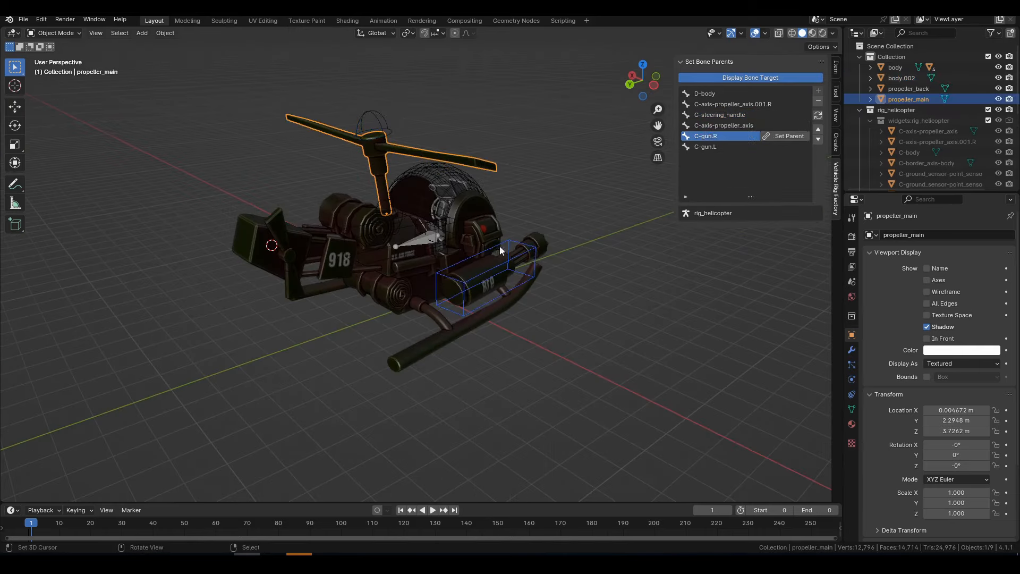
middle_click_drag(501, 251, 489, 272)
left_click(489, 272)
left_click(781, 135)
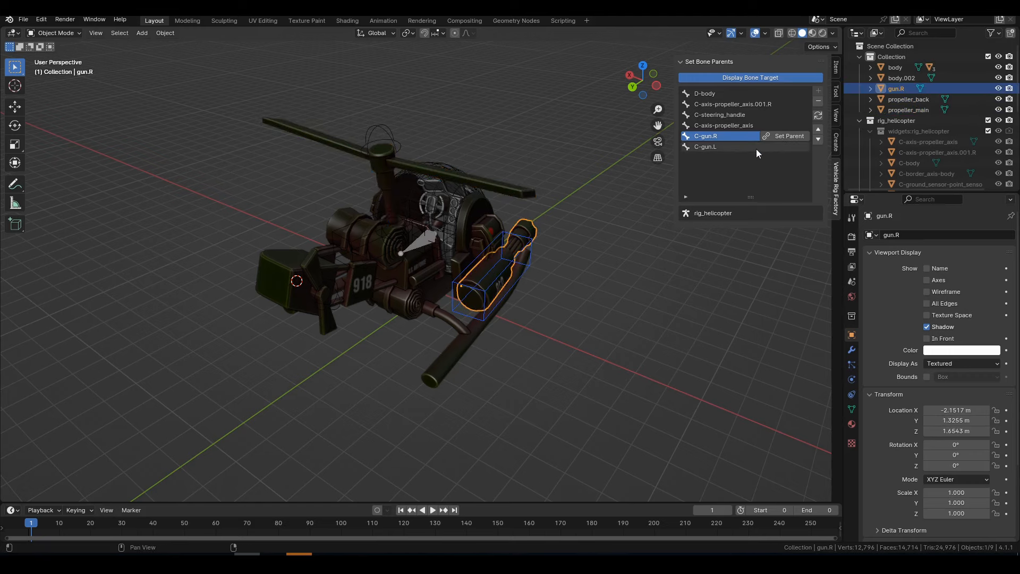
Parent the left gun to the C-gun.L bone and turn off Display Bone Target
middle_click_drag(612, 196, 389, 315)
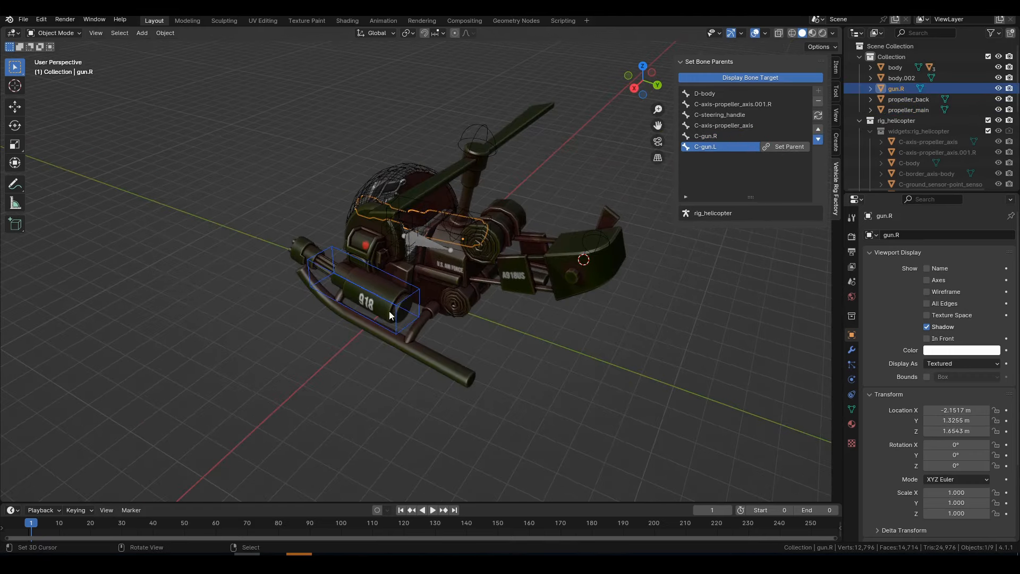
left_click(770, 146)
left_click(763, 77)
Select rig_helicopter and switch it to Pose Mode
middle_click_drag(346, 286, 456, 243)
right_click(428, 233)
right_click(419, 228)
key("ctrl+Tab")
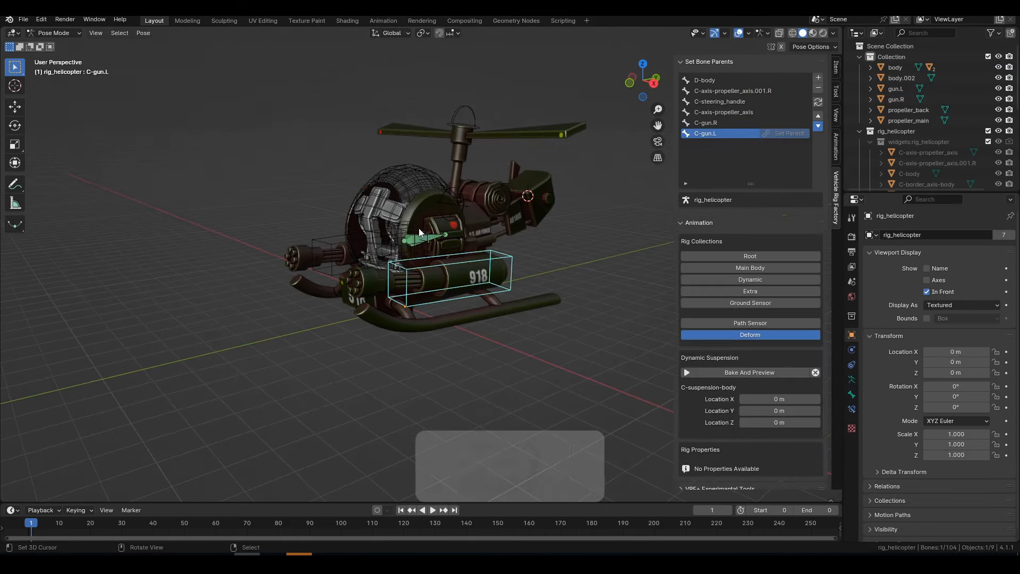
right_click(419, 229)
Collapse Set Bone Parents, show the Root, Main Body and Extra bone collections and hide Deform
left_click(731, 62)
left_click(750, 110)
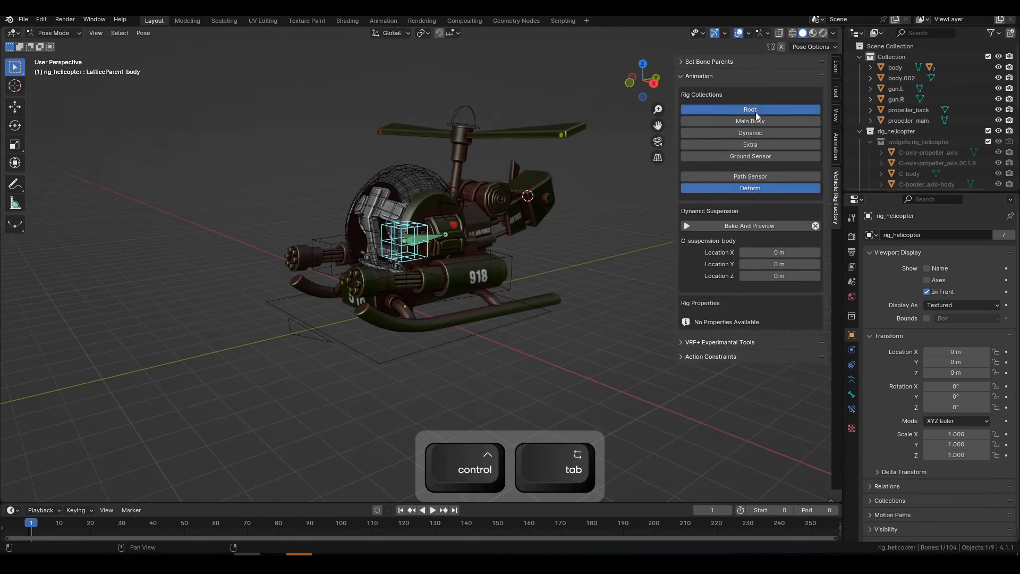
left_click(754, 121, "shift")
left_click(752, 187)
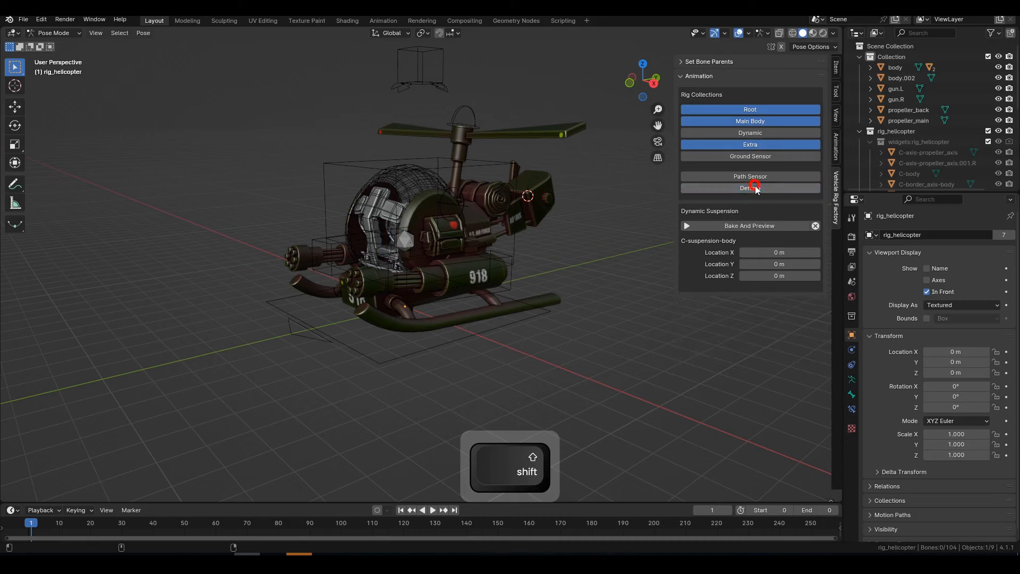
Try moving the C-master-body control and the C-suspension-body control, cancelling each move
middle_click_drag(436, 261, 500, 168)
right_click(505, 168)
key("g")
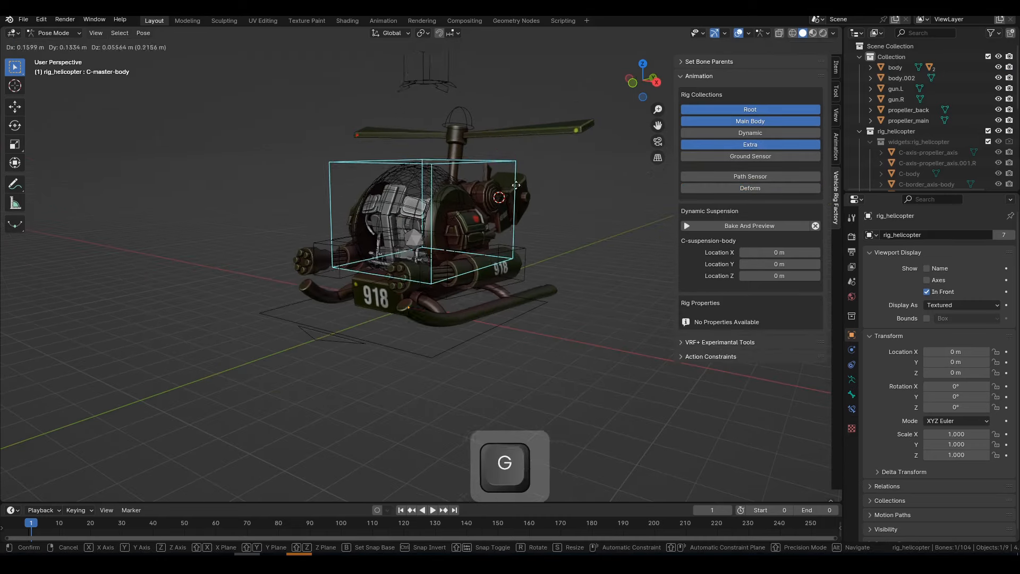
key("Escape")
scroll(502, 178, "down", 1)
right_click(439, 112)
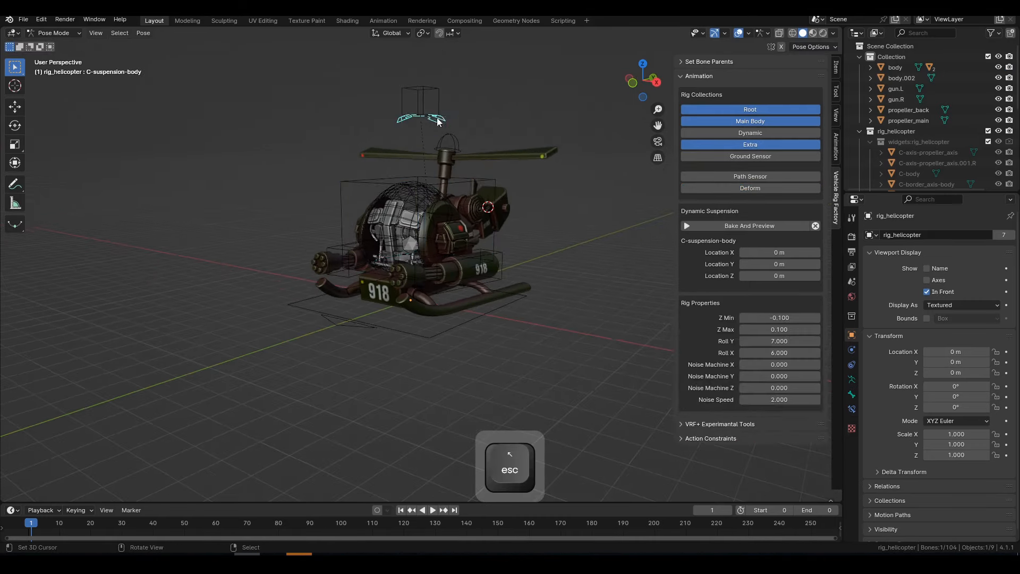
key("g")
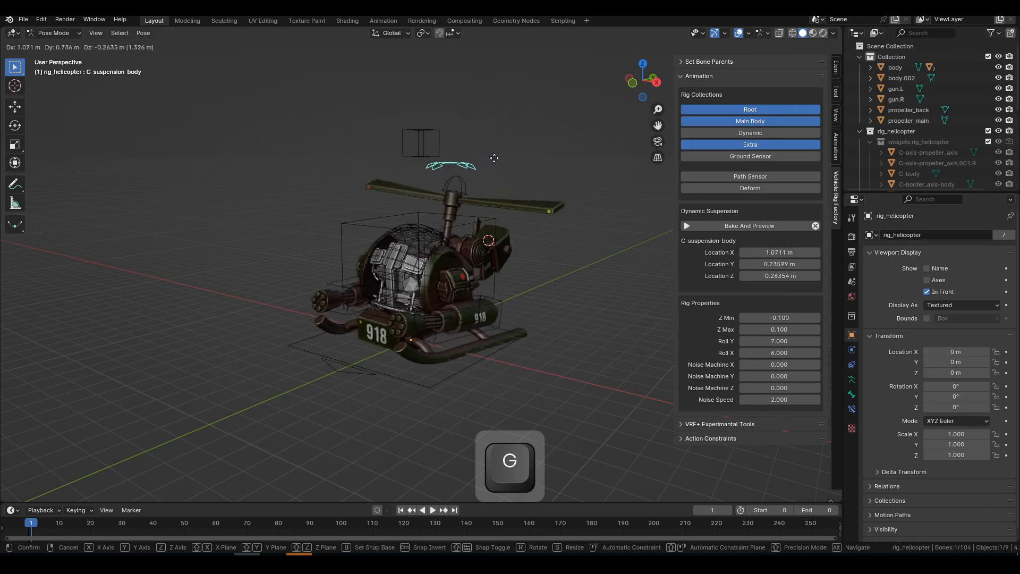
key("Escape")
Try a trackball rotation of the C-border_axis-body control above the helicopter and cancel it
right_click(421, 142)
key("r")
key("r")
key("Escape")
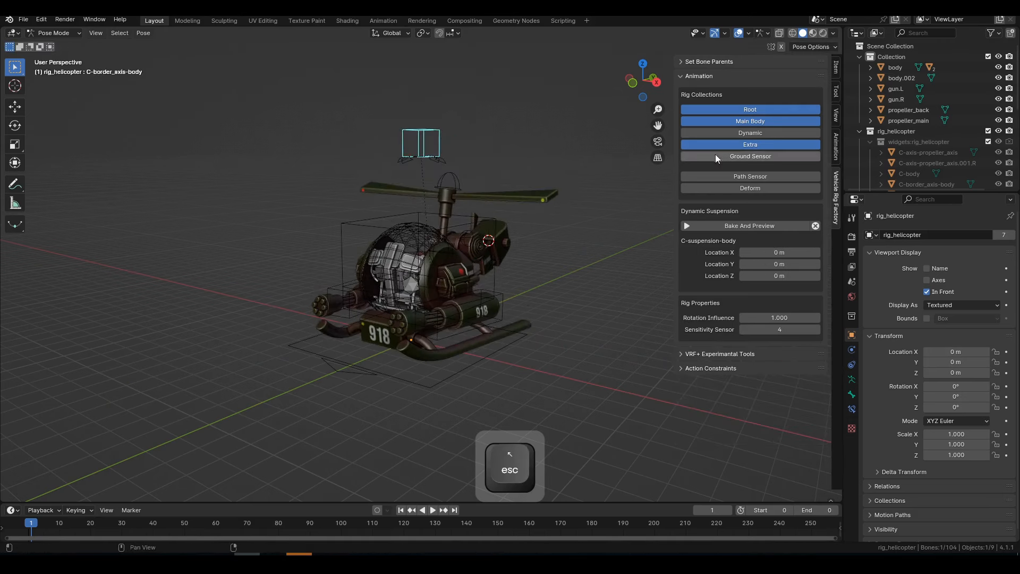
Show the Ground Sensor bone collection and test it with a cancelled trackball rotation of C-border_axis-body
left_click(724, 176, "shift")
left_click(754, 156, "shift")
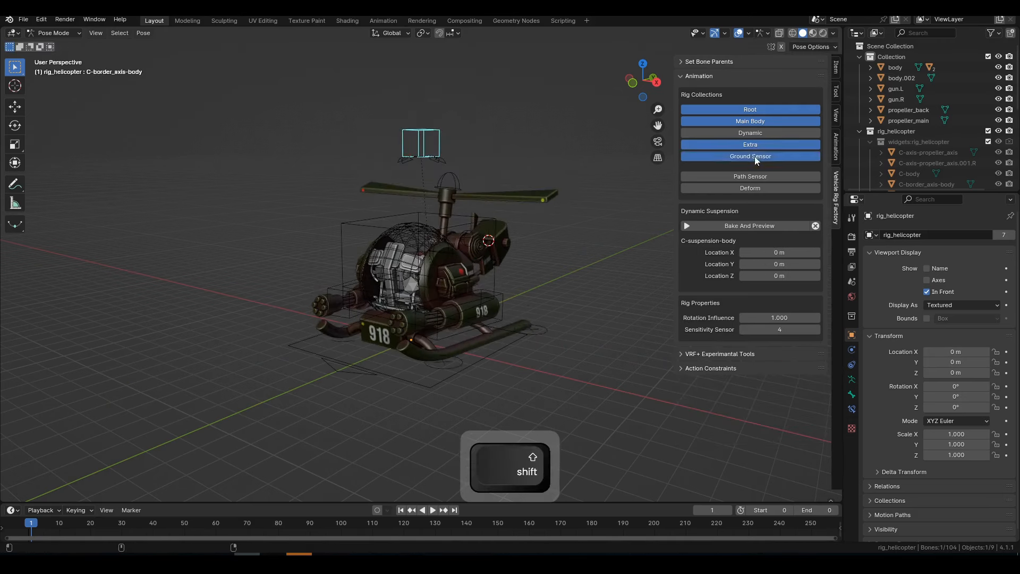
key("r")
key("r")
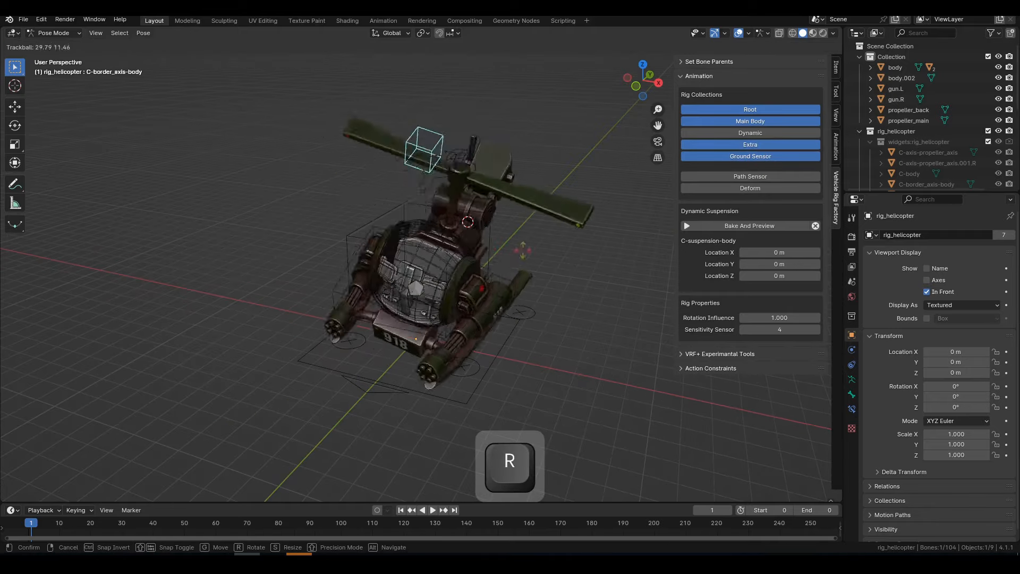
key("Escape")
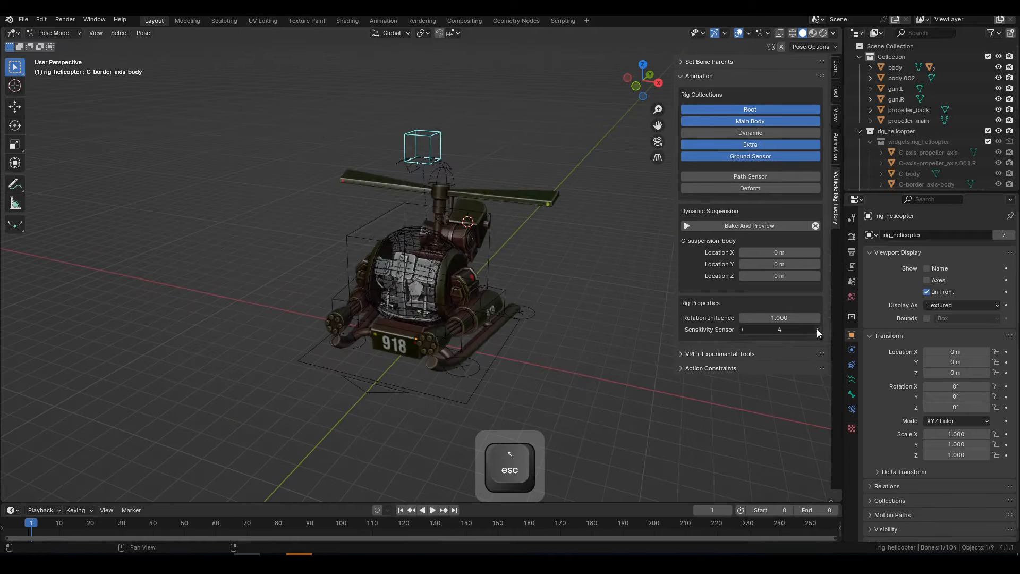
Set the Sensitivity Sensor of C-border_axis-body to 5 and test it with a cancelled trackball rotation
left_click(818, 333)
key("r")
key("r")
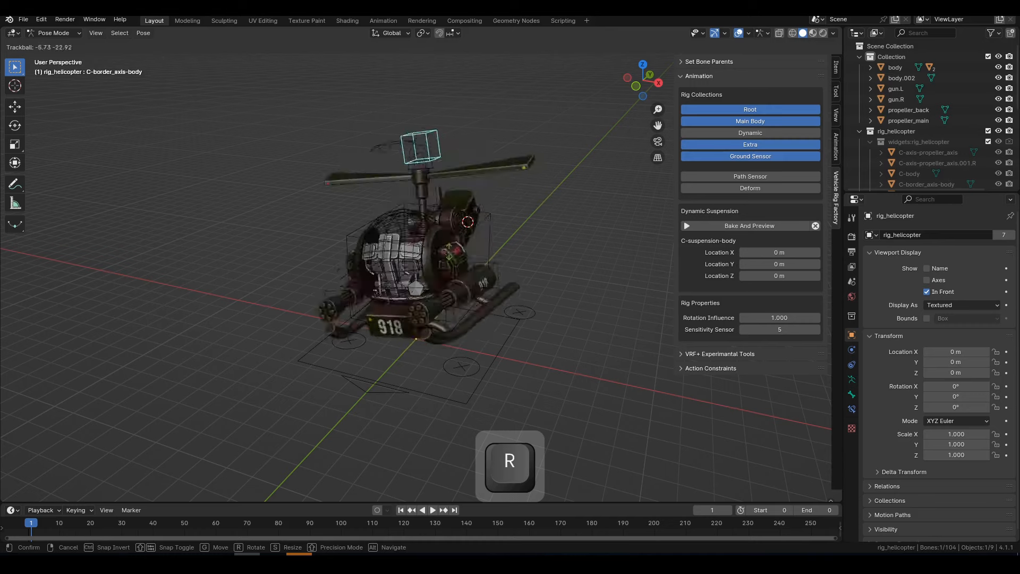
key("Escape")
Try rotating the C-steering_handle control at the base of the rotor mast and cancel it
middle_click_drag(532, 223, 466, 183)
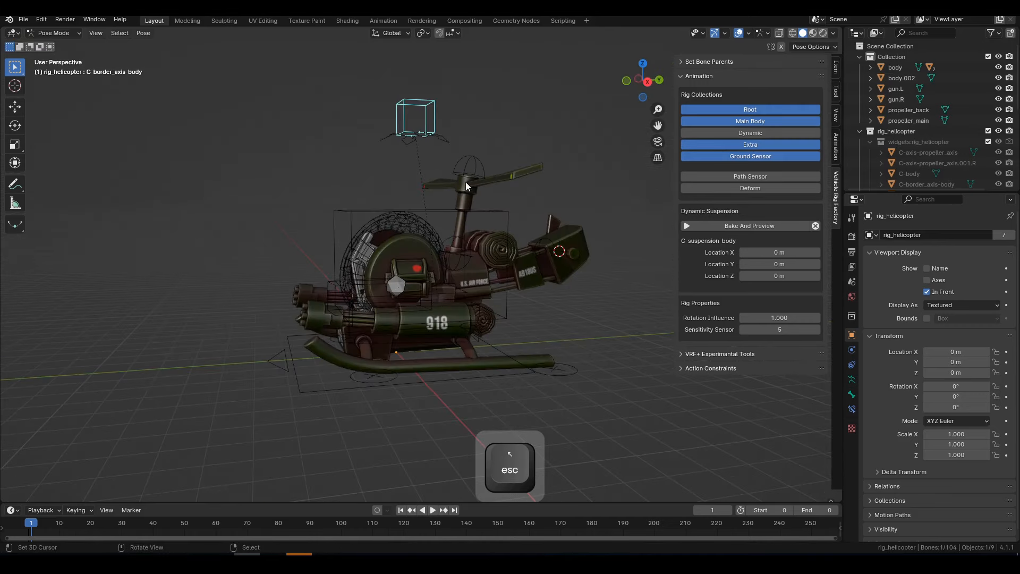
left_click(458, 242)
middle_click_drag(457, 243, 560, 233)
key("r")
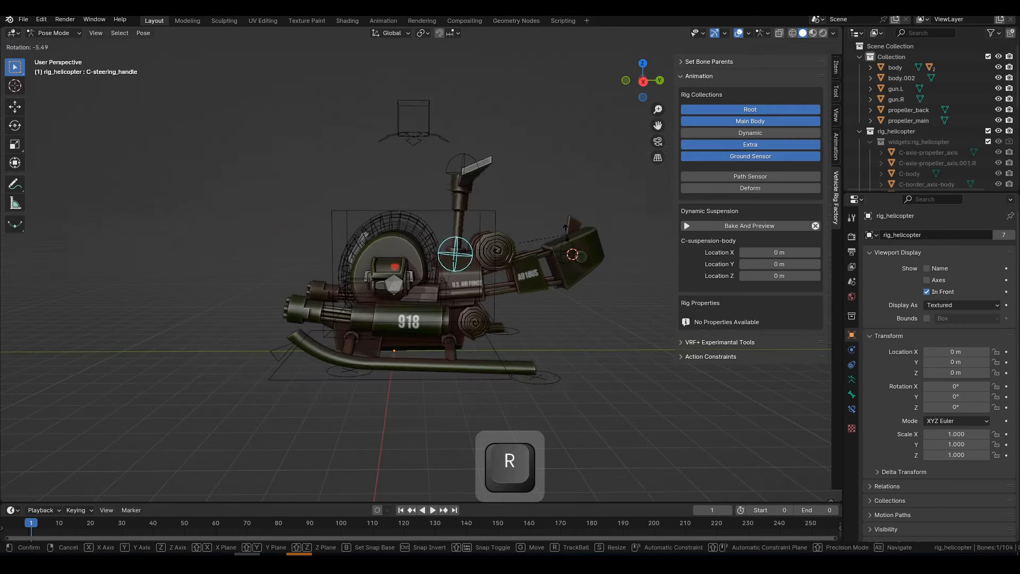
key("Escape")
Enlarge the timeline area and set the animation's end frame to 250
middle_click_drag(462, 242, 488, 258)
left_click_drag(386, 502, 391, 401)
left_click(822, 412)
type("25")
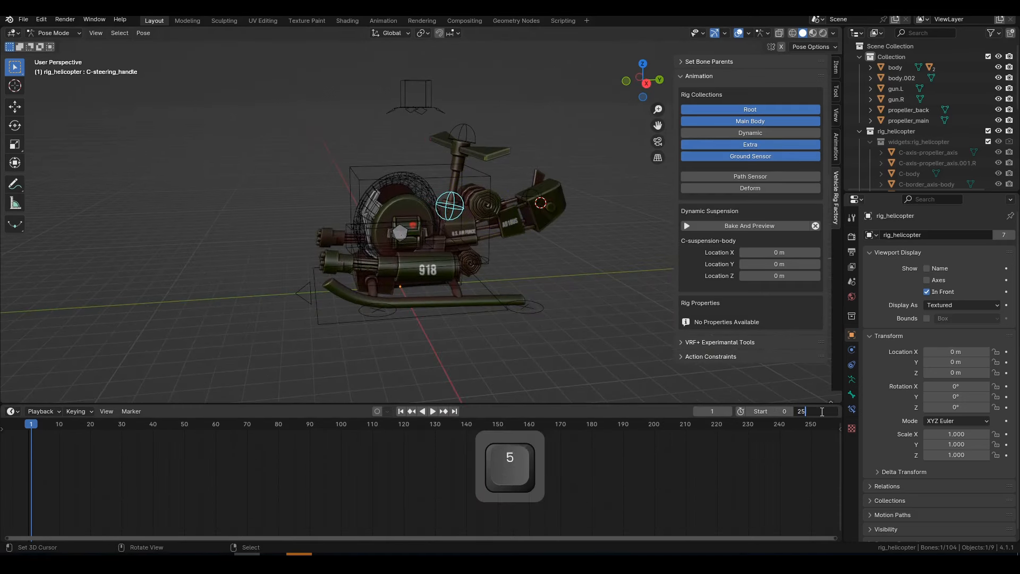
type("0")
key("Return")
Play the animation briefly, stop it and return to frame 0
key("space")
scroll(409, 282, "down", 1)
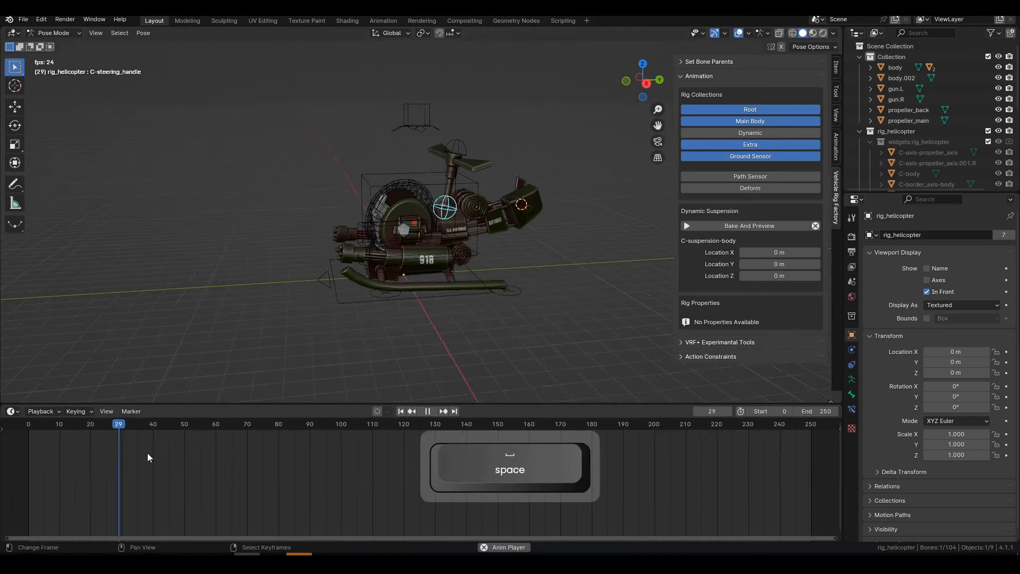
key("space")
left_click_drag(148, 452, 26, 452)
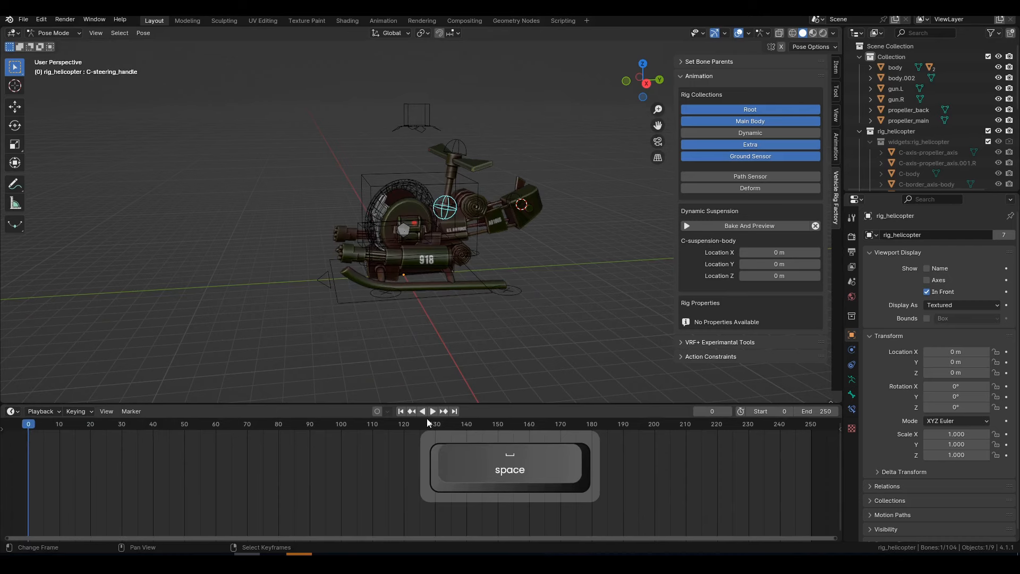
With the animation playing, set the Spin speed of the main propeller control C-axis-propeller_axis to 1
middle_click_drag(394, 249, 466, 169)
left_click(461, 155)
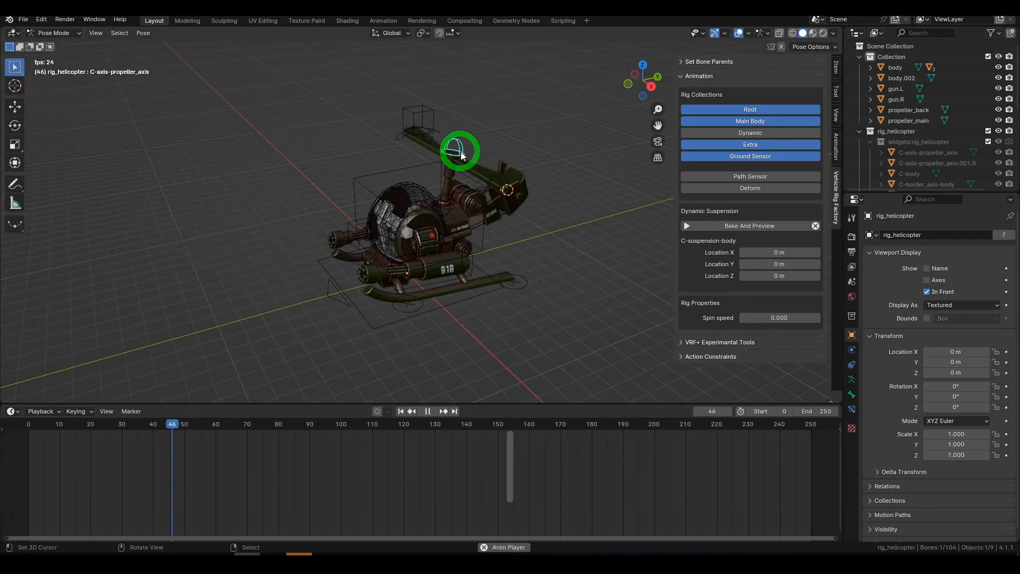
left_click(785, 319)
type("1")
key("Return")
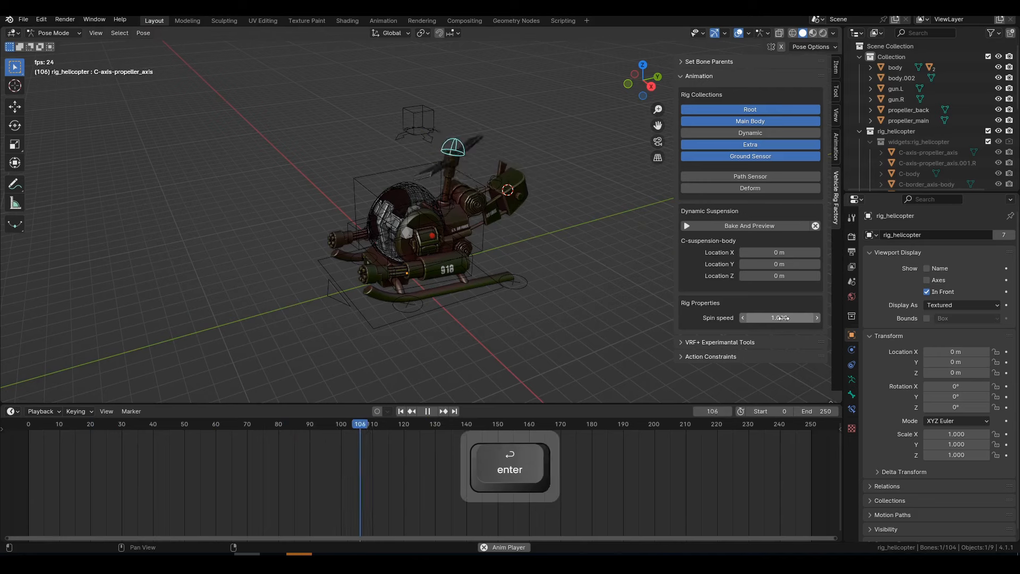
Set the Spin speed of the rear propeller control C-axis-propeller_axis.001.R to 1
middle_click_drag(510, 213, 336, 212)
left_click(336, 215)
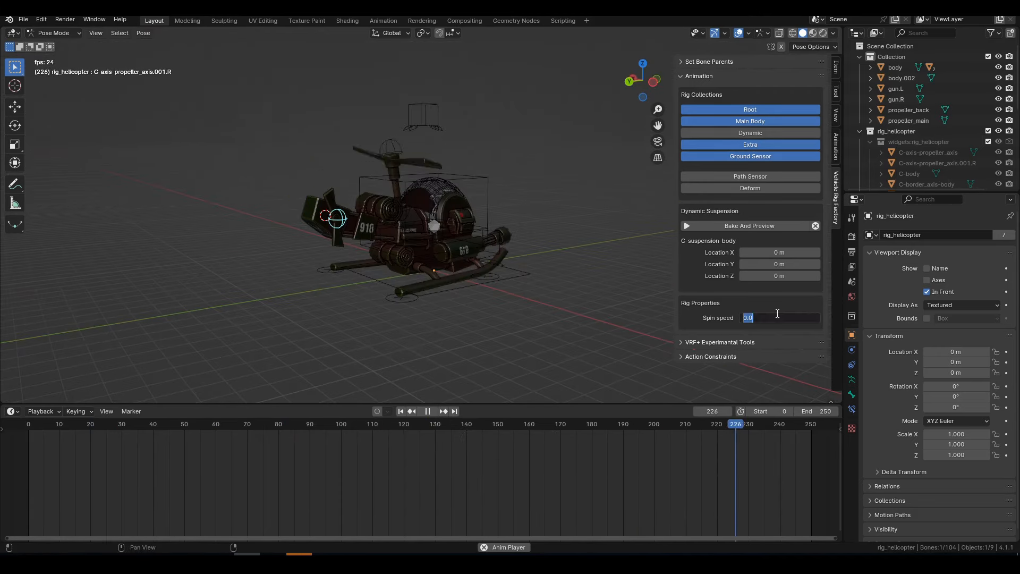
type("1")
key("Return")
Try a trackball rotation of C-border_axis-body while both propellers spin in playback, and cancel it
middle_click_drag(457, 202, 349, 206)
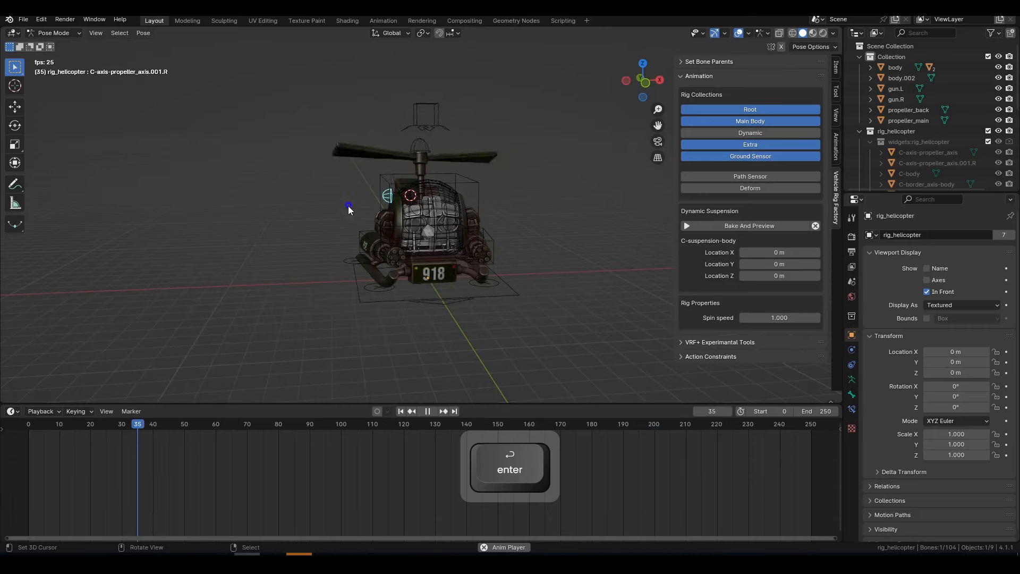
left_click(435, 108)
middle_click_drag(438, 108, 490, 155)
key("r")
key("r")
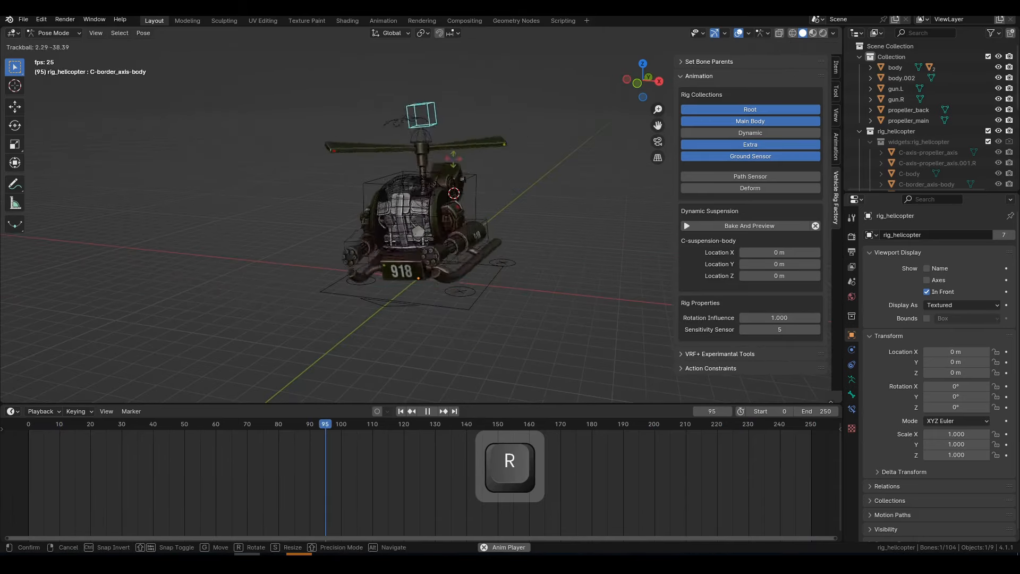
key("Escape")
Raise the main_root control about 1.78 m in the side view and rotate it by about -17 degrees
middle_click_drag(476, 282, 457, 222)
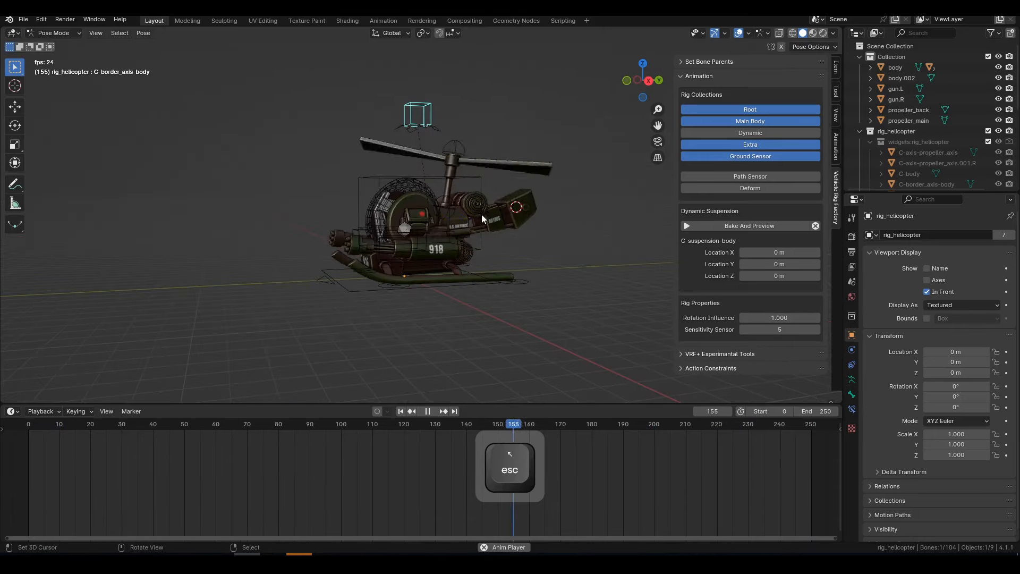
left_click(482, 214)
left_click(478, 287)
key("KP_3")
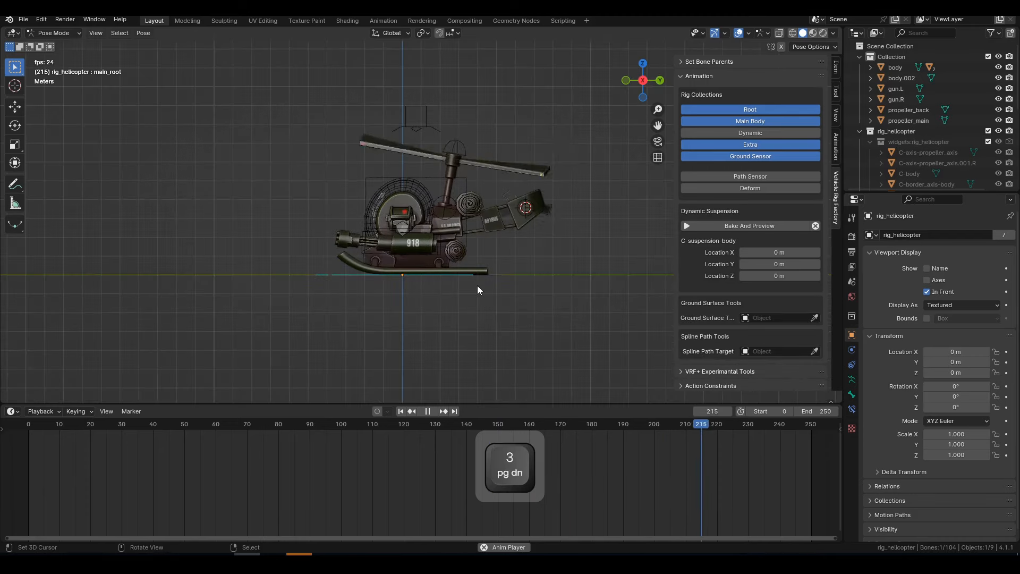
key("g")
left_click(476, 253)
key("r")
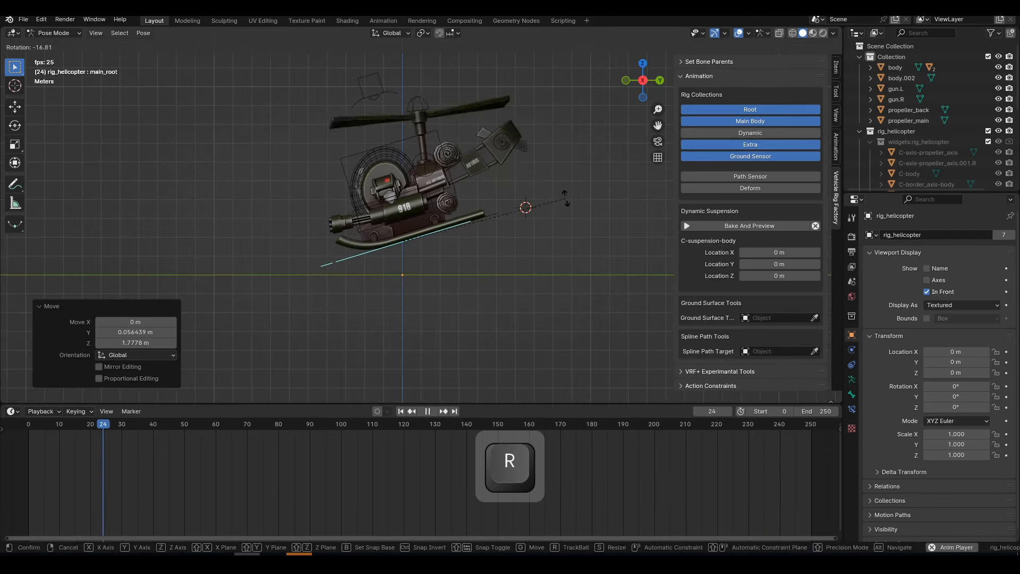
left_click(442, 151)
Lower the C-master-body control, raise main_root about 3.3 m and reposition it once more in the side view
left_click(441, 154)
key("g")
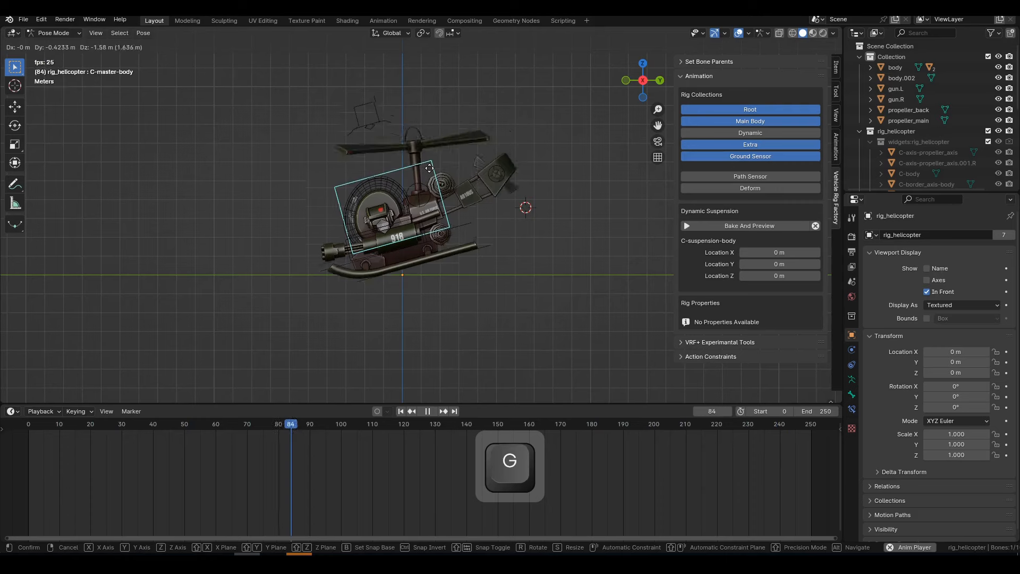
left_click(437, 184)
key("g")
left_click(439, 120)
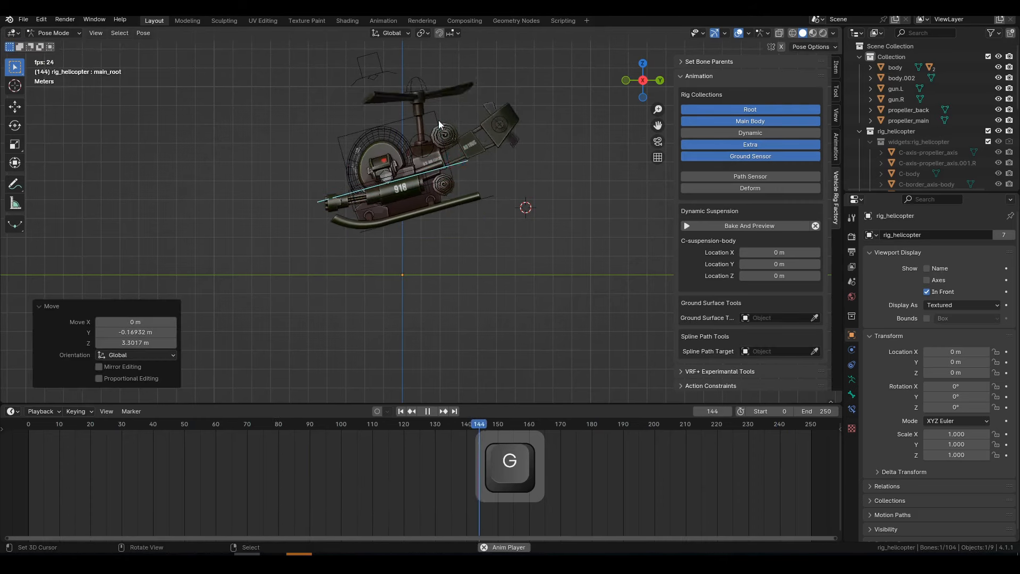
key("g")
left_click(448, 161)
Try rotating the C-steering_handle control about the global X axis in perspective, and cancel it
right_click(376, 188)
middle_click_drag(420, 196, 470, 273)
scroll(445, 221, "up", 3)
scroll(460, 282, "down", 2)
right_click(443, 208)
right_click(442, 204)
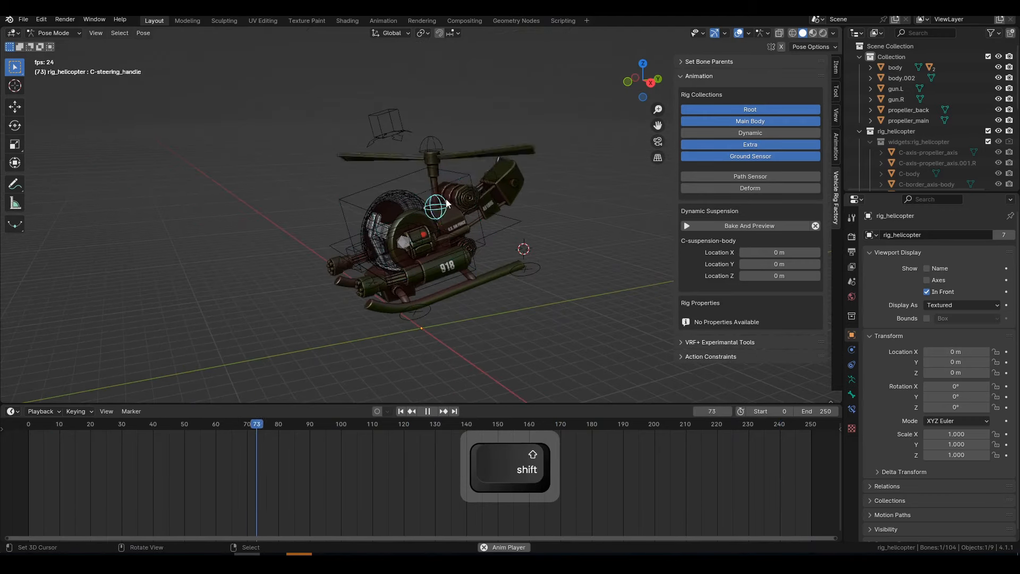
middle_click_drag(540, 214, 515, 210)
key("r")
key("x")
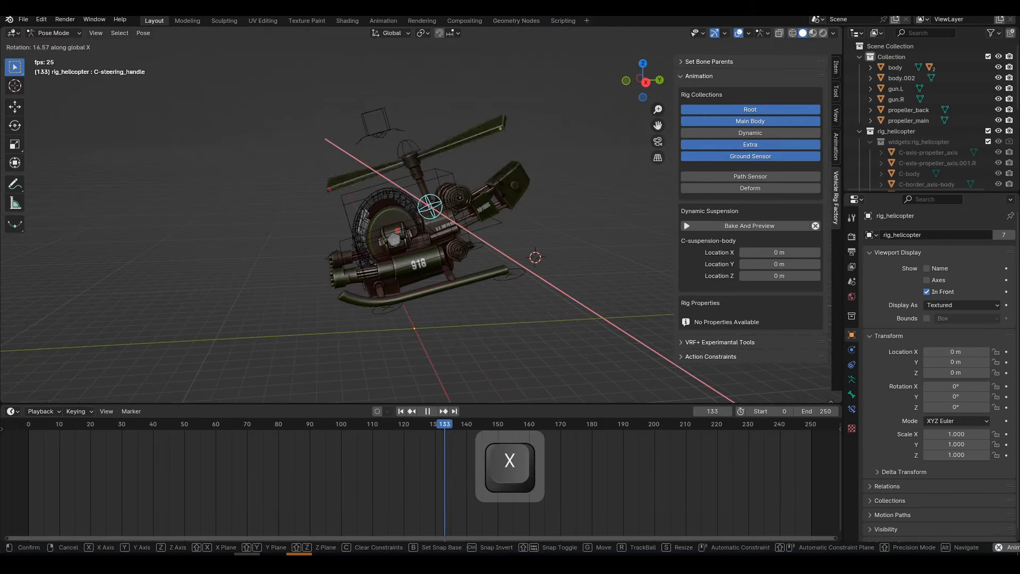
key("Escape")
Try a trackball rotation of the C-steering_handle control, and cancel it
middle_click_drag(449, 228, 489, 219)
key("r")
key("r")
key("Escape")
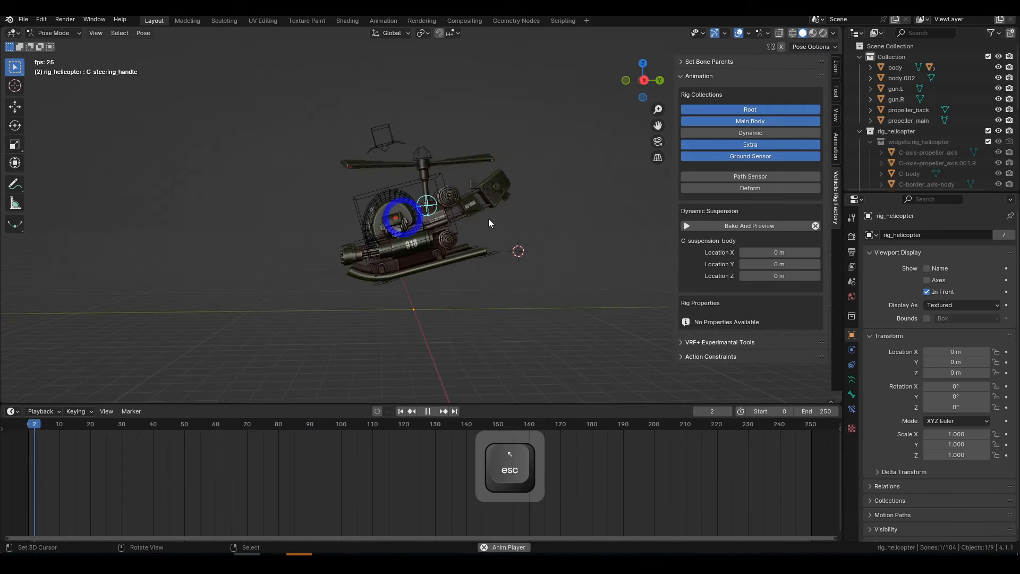
Try moving main_root along the global Y axis during playback, and cancel the move
left_click(464, 213)
key("g")
key("y")
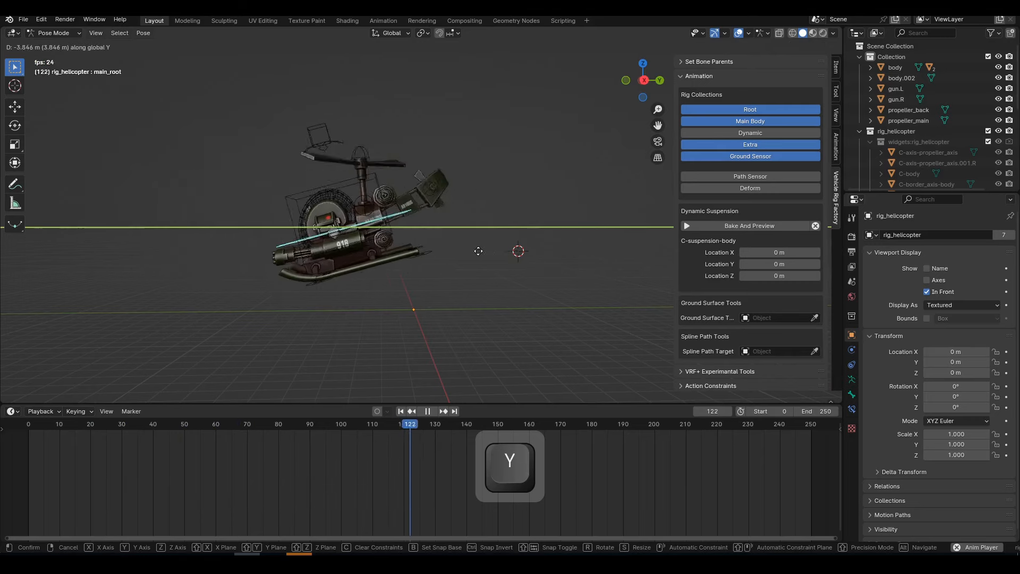
key("Escape")
Try freely moving the C-suspension-body control with the helicopter seen from the front, cancelling each move
middle_click_drag(514, 250, 536, 264)
right_click(444, 149)
middle_click_drag(448, 150, 520, 171)
scroll(546, 154, "up", 2)
key("g")
key("Escape")
key("g")
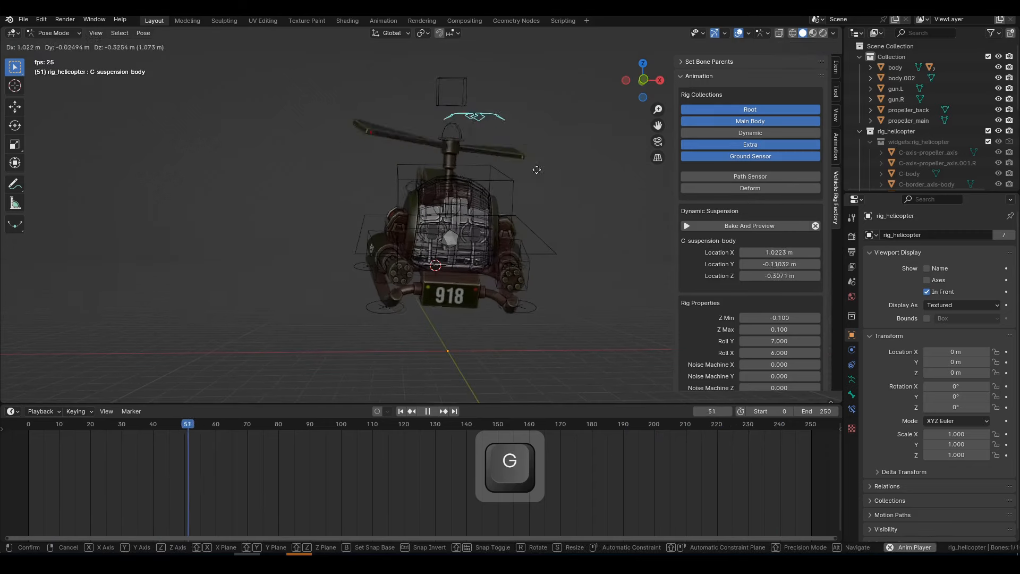
key("Escape")
Move C-suspension-body 4.575 m along the global X axis and set its Roll Y to 30
key("g")
key("x")
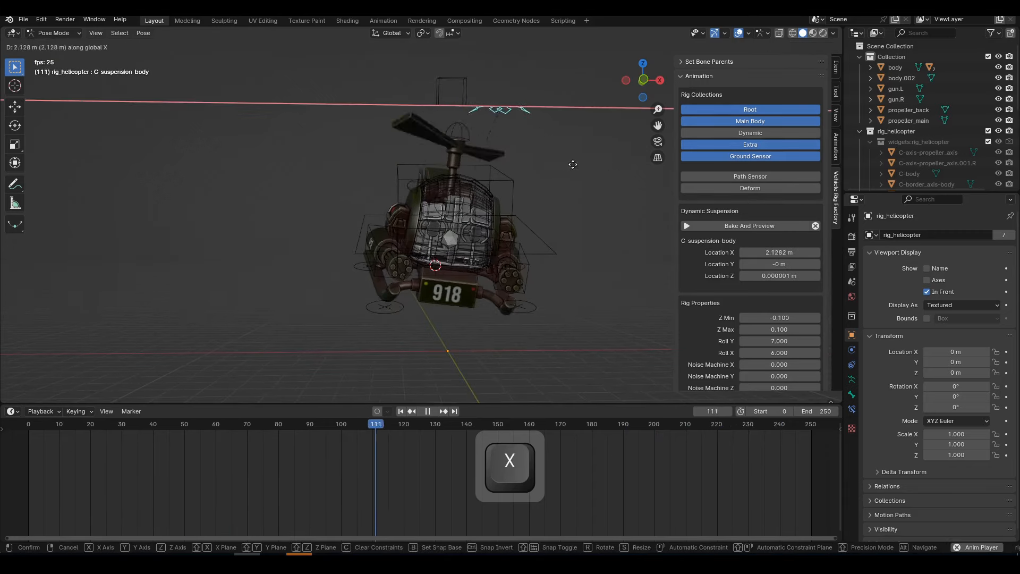
left_click(627, 171)
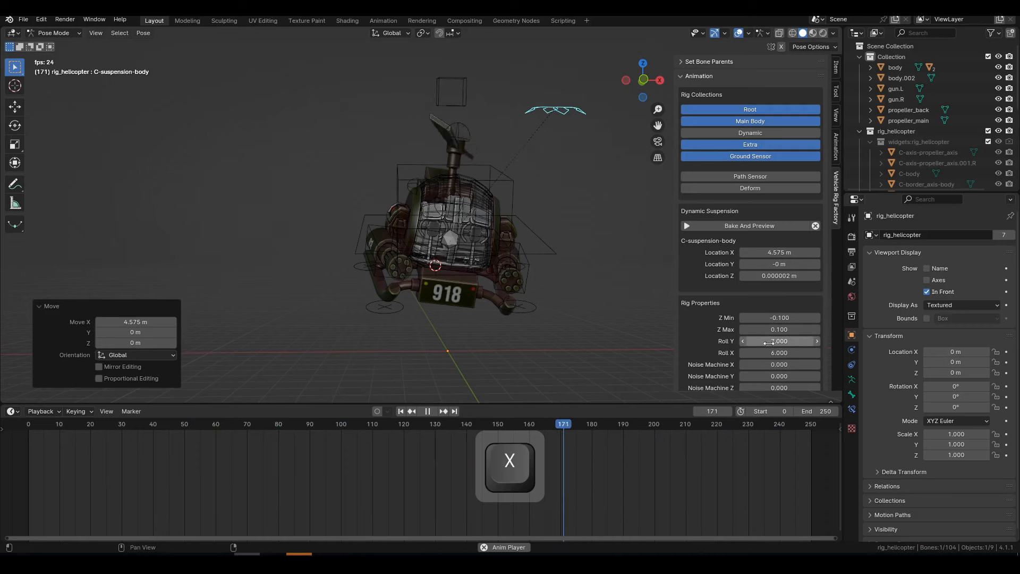
left_click_drag(758, 340, 808, 340)
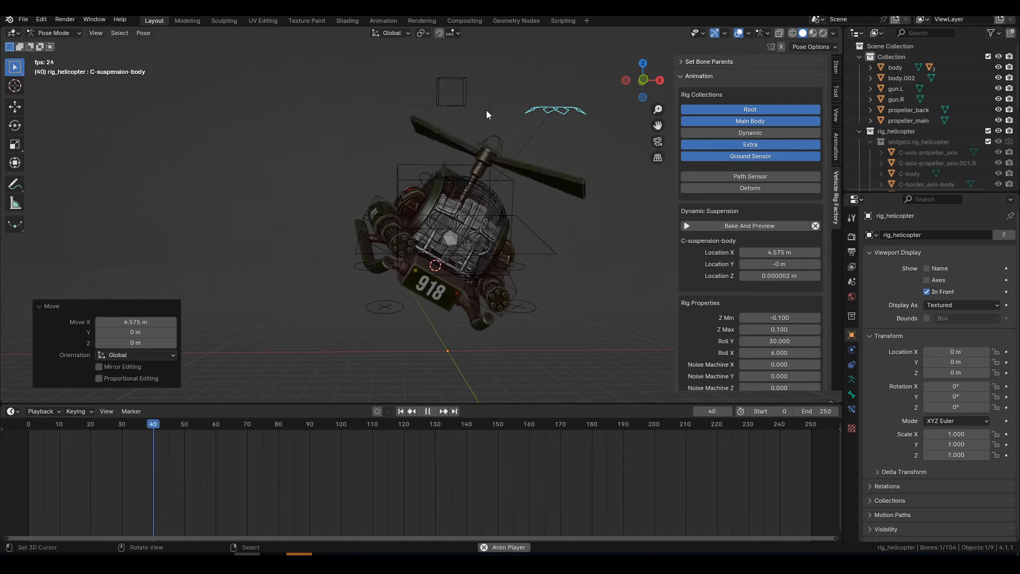
Test-move C-suspension-body from the front and the side, cancelling both moves, and set its Roll X to 30
key("g")
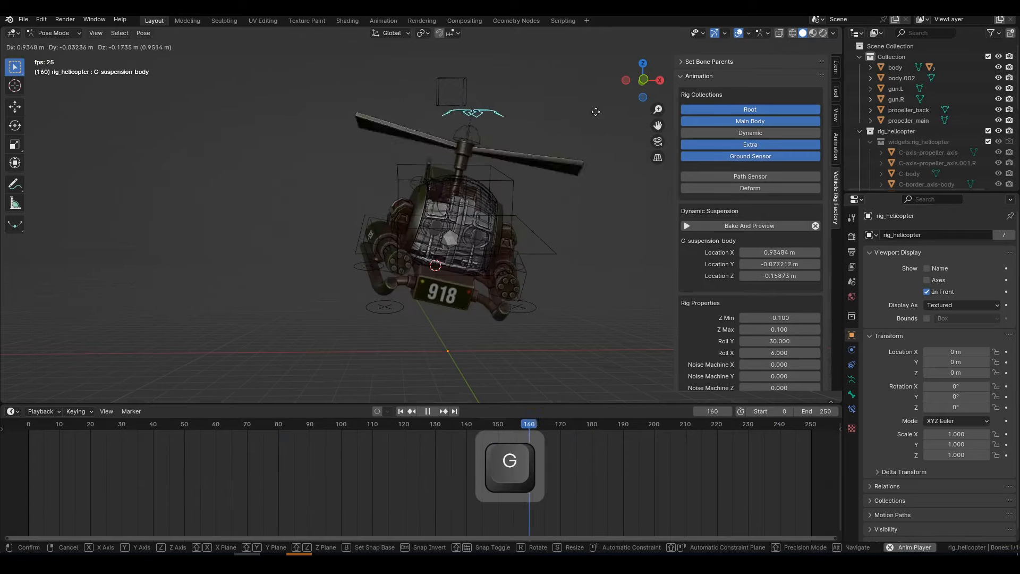
right_click(587, 104)
middle_click_drag(589, 109, 475, 111)
key("g")
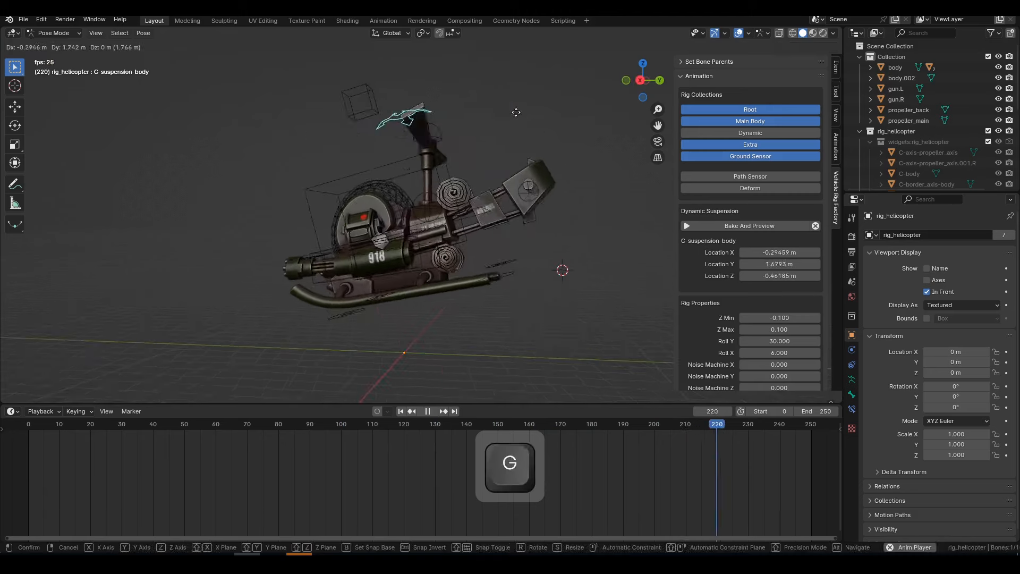
key("Escape")
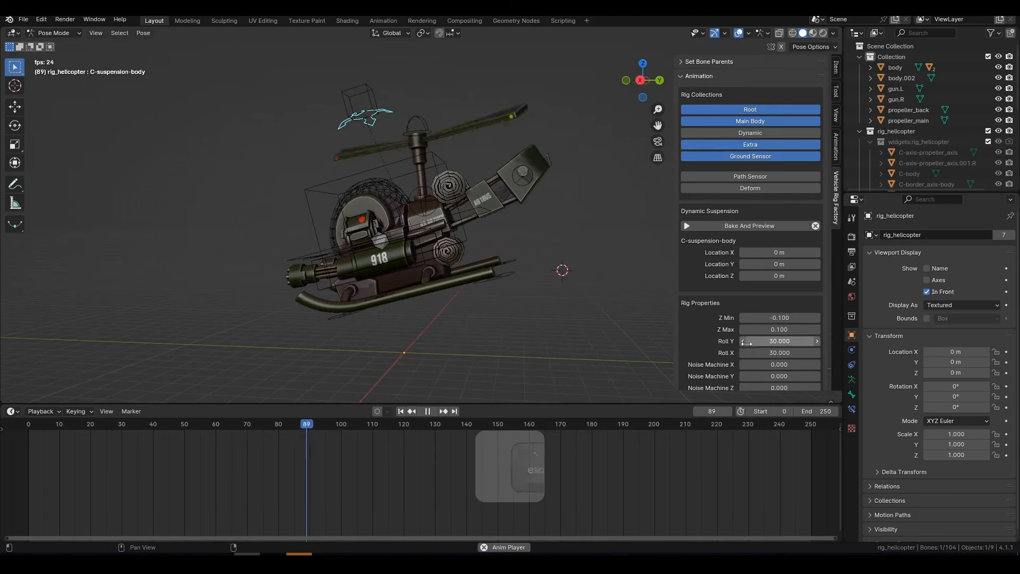
Try moving C-suspension-body in a three-quarter view with both Roll values at 30, and cancel the moves
middle_click_drag(384, 192, 478, 202)
key("g")
key("Escape")
key("g")
key("shift")
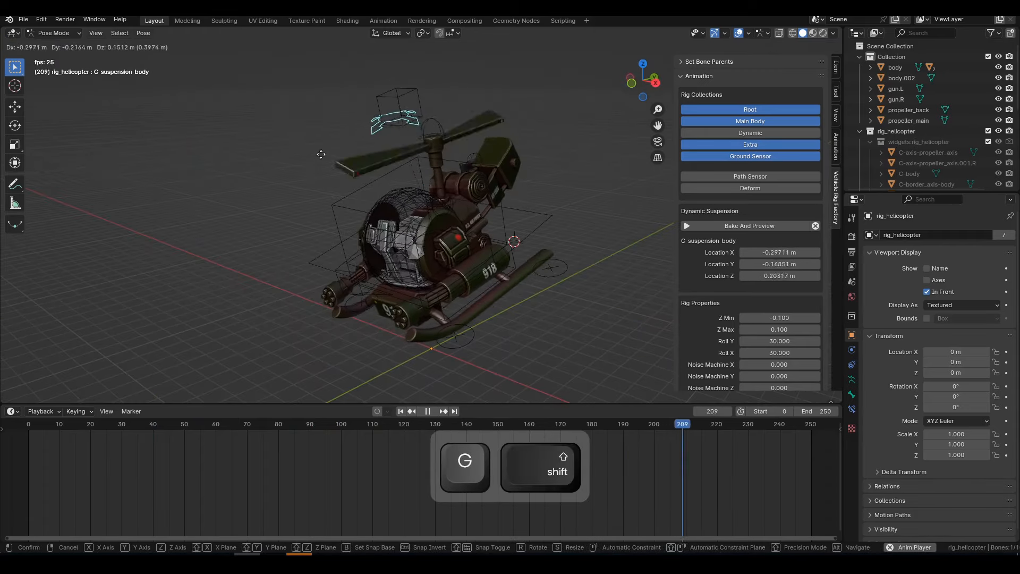
key("Escape")
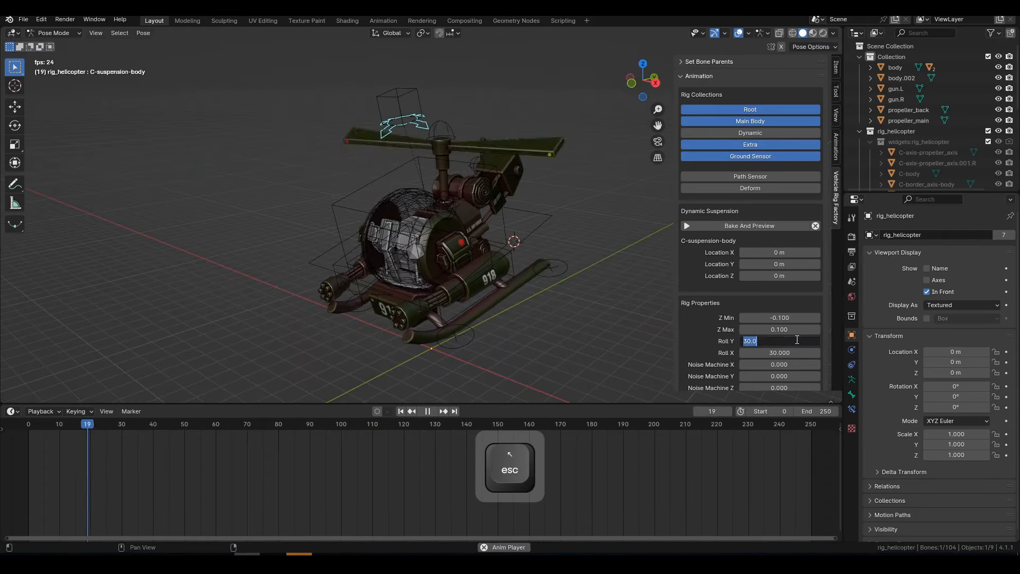
Set Roll Y and Roll X of C-suspension-body to 20 and test the lean with a cancelled move
type("20")
key("Return")
key("ctrl+c")
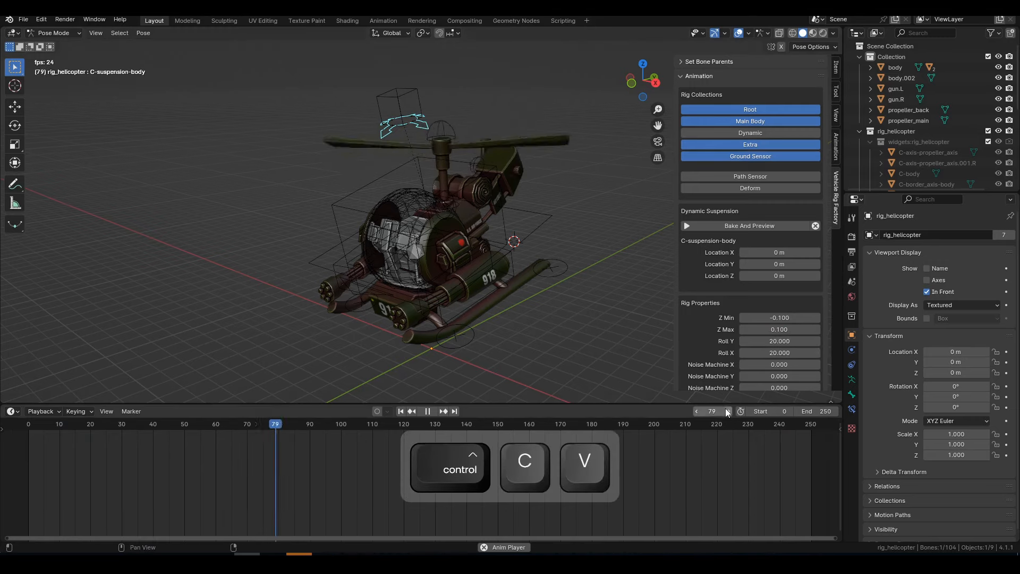
middle_click_drag(610, 231, 527, 184)
key("g")
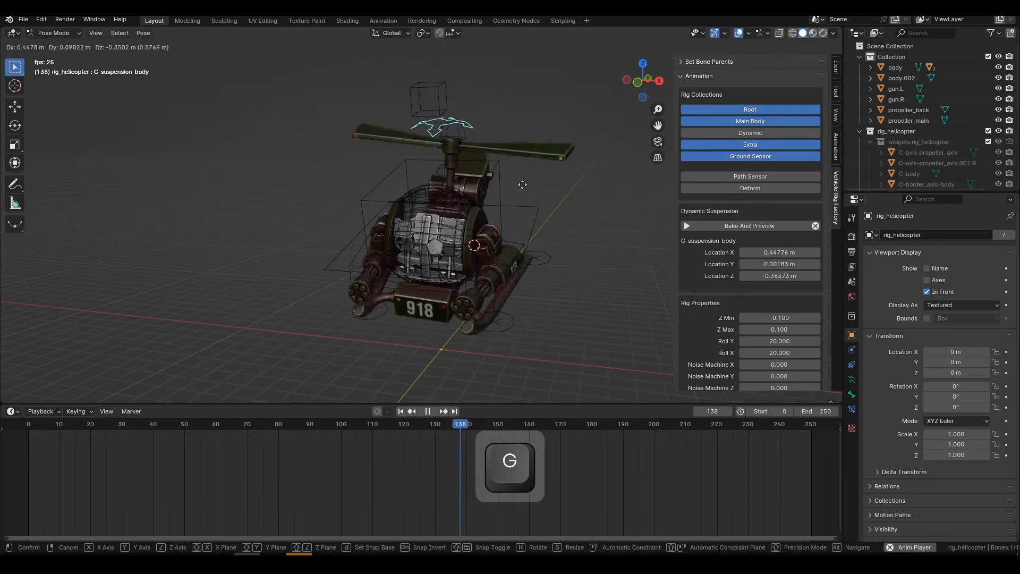
key("Escape")
Show the Dynamic rig collection as well and test-rotate its C-body control, cancelling the rotation
right_click(529, 203)
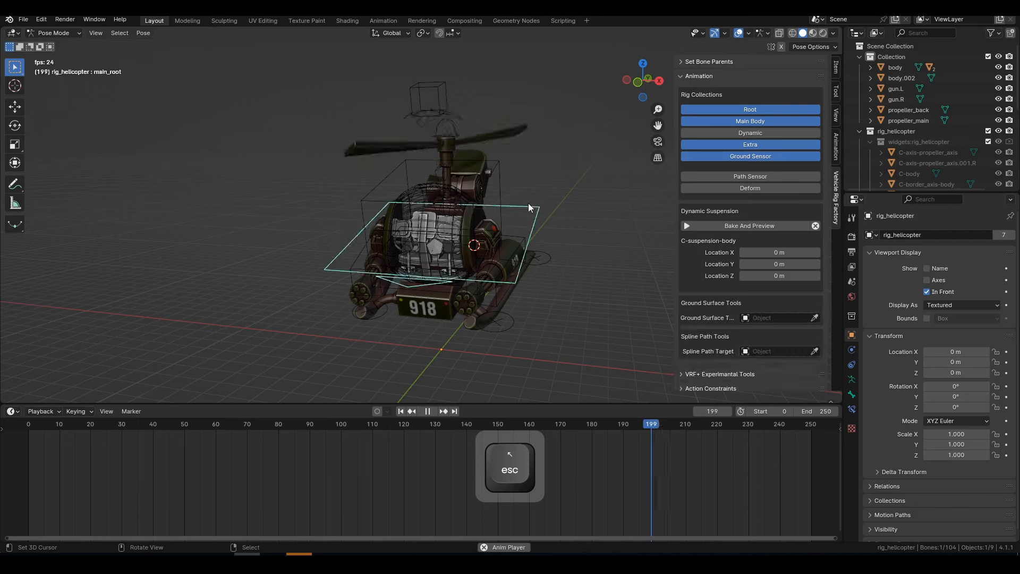
left_click(744, 134, "shift")
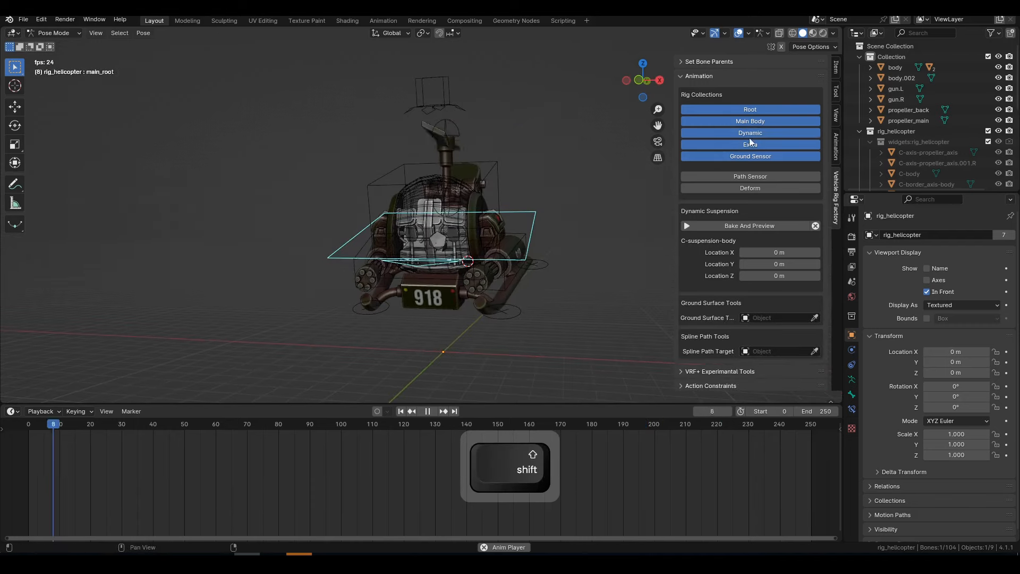
right_click(497, 238)
key("r")
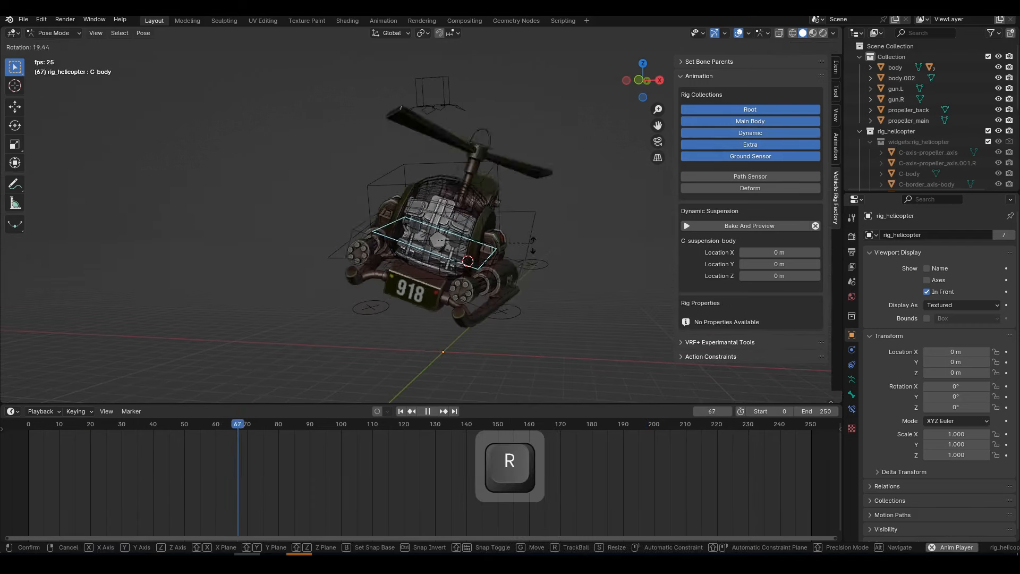
key("Escape")
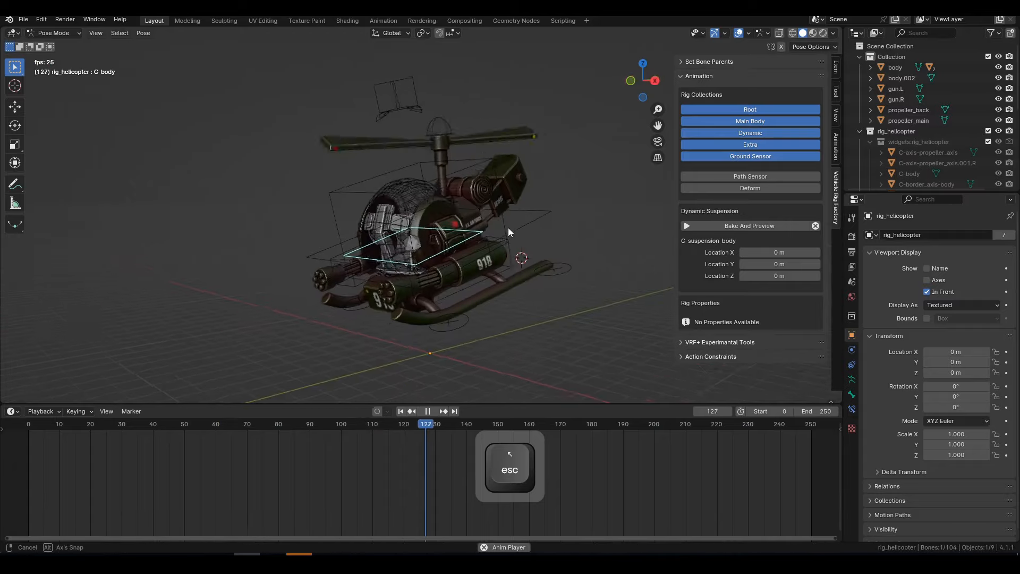
Set the viewport shading color to Random and test C-body with a cancelled trackball rotation
left_click(834, 32)
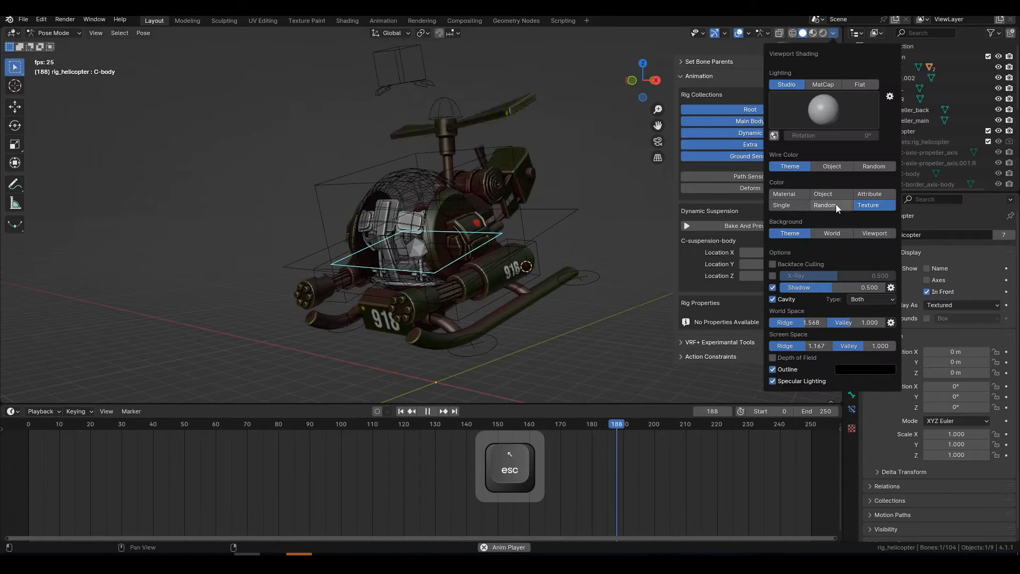
left_click(836, 208)
key("r")
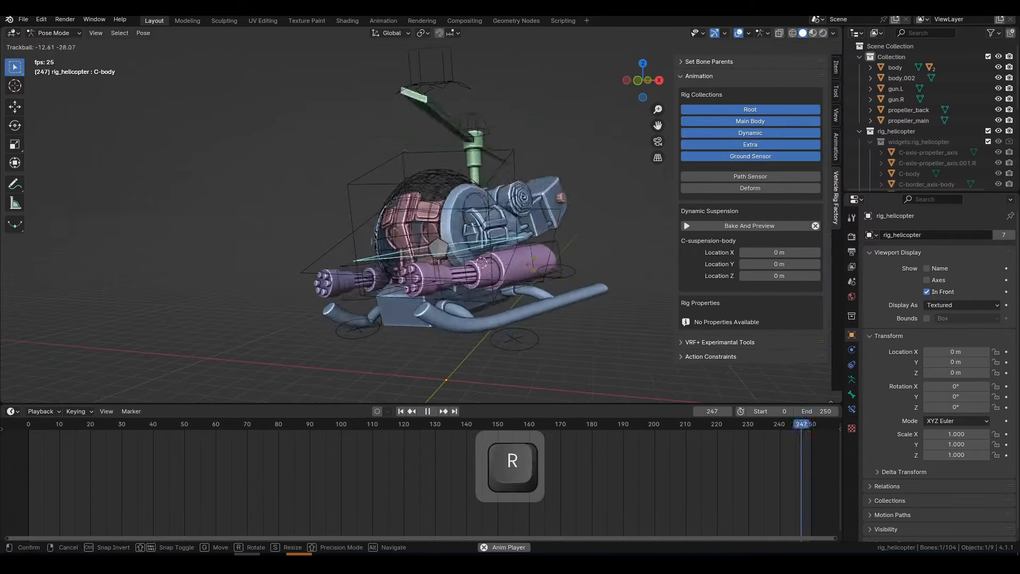
key("Escape")
Try trackball rotations of the gun controls C-gun.L and C-gun.R, cancelling each one
key("r")
key("r")
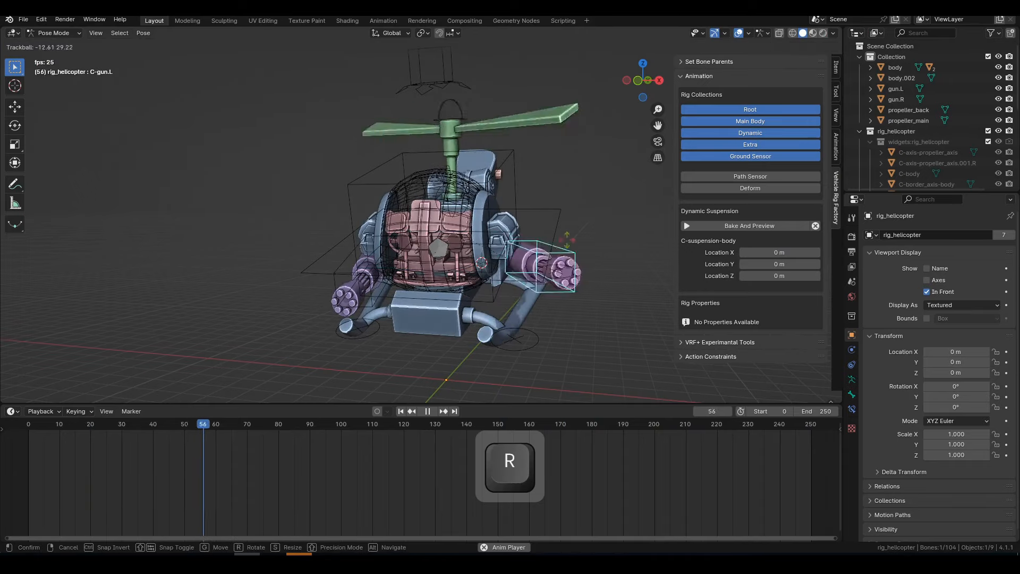
key("Escape")
middle_click_drag(409, 280, 455, 276)
left_click(351, 245)
key("r")
key("r")
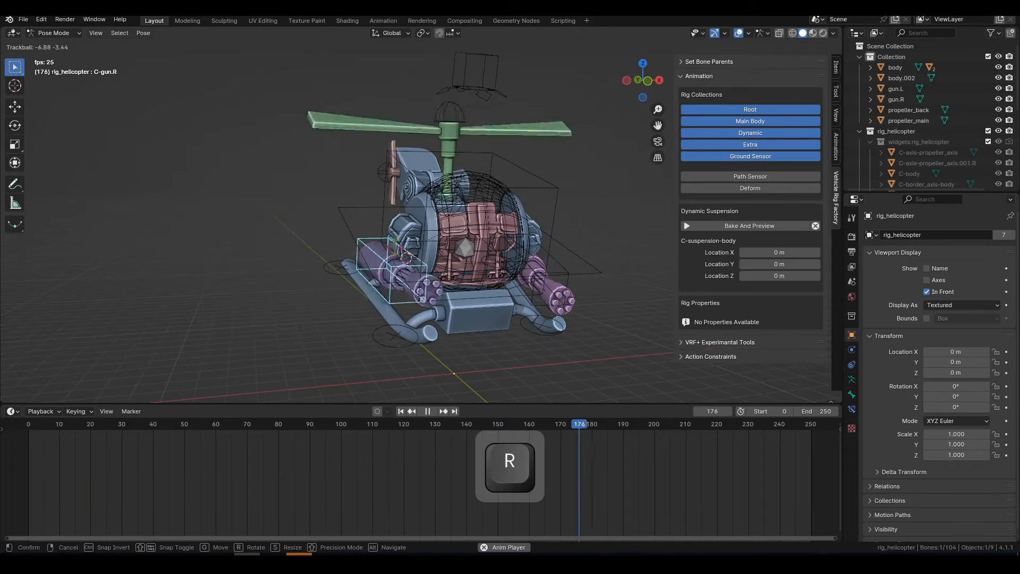
key("Escape")
middle_click_drag(384, 254, 461, 257)
key("r")
key("r")
key("Escape")
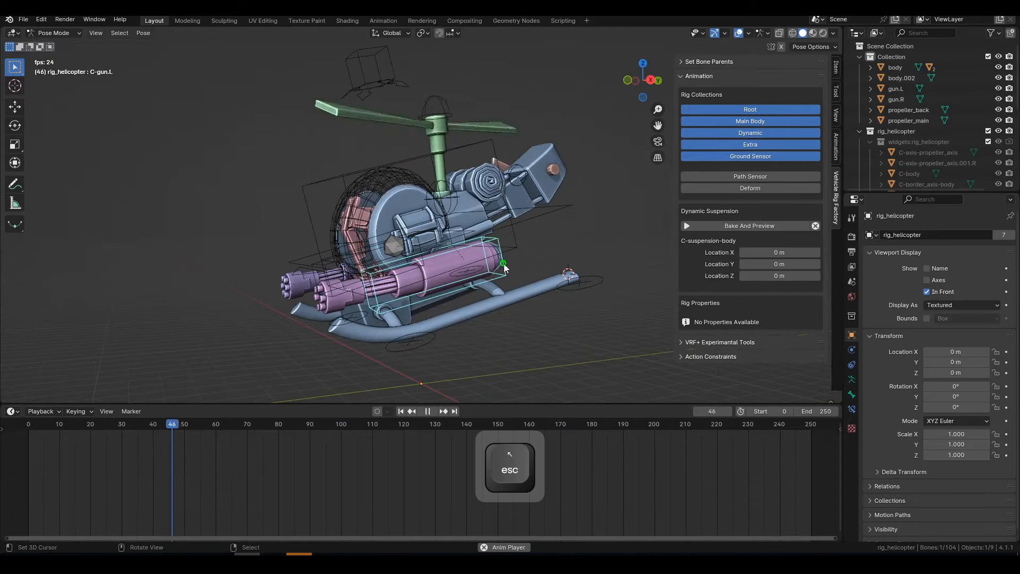
Clear the rotation of main_root and reset the location, rotation and scale of all the rig's controls
middle_click_drag(537, 286, 421, 164)
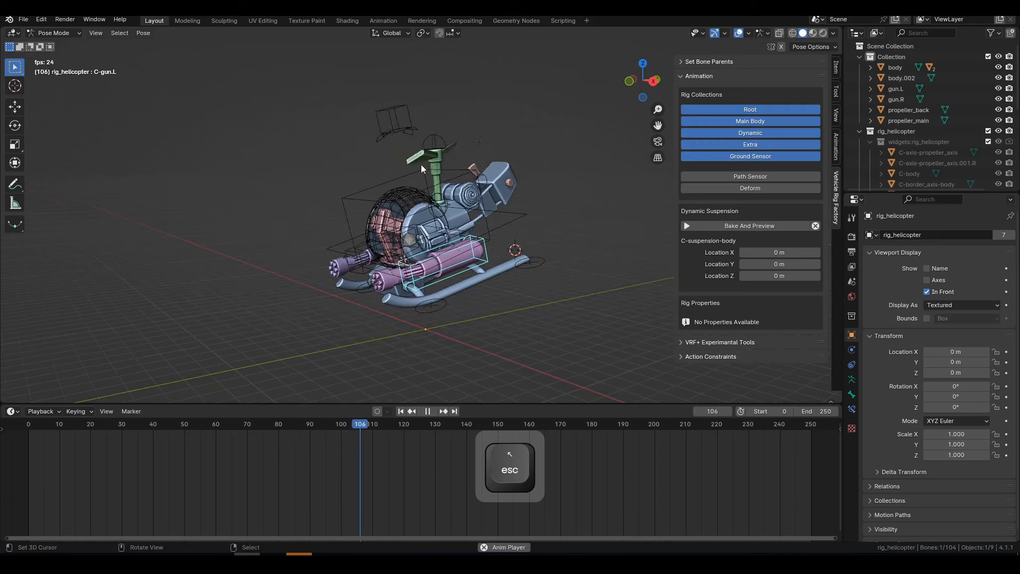
right_click(505, 227)
key("alt+r")
key("a")
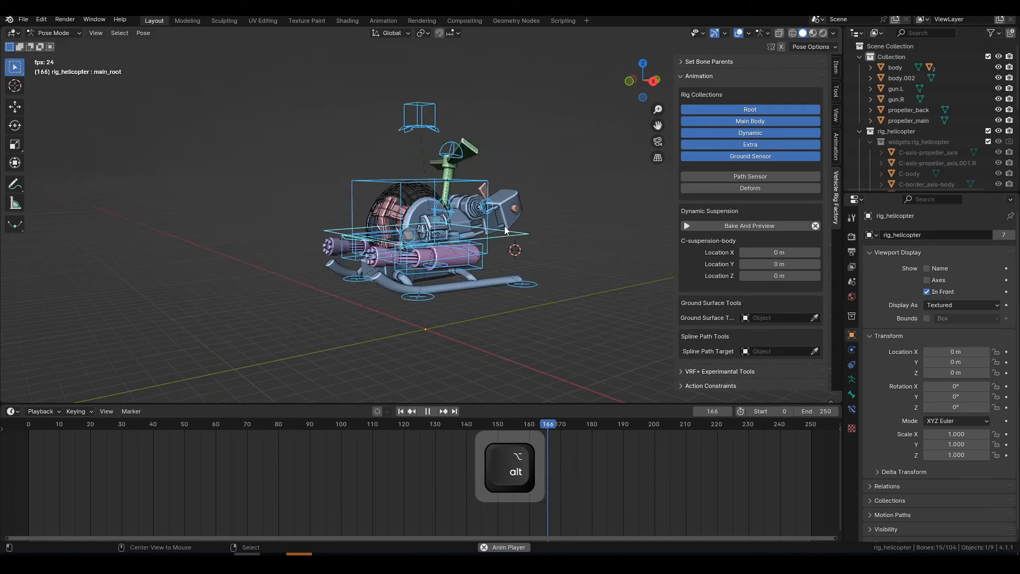
key("alt+g")
key("alt+r")
key("alt+s")
Try rotating C-steering_handle about the global X axis on the reset rig, and cancel it
middle_click_drag(494, 295, 439, 177)
right_click(559, 217)
scroll(560, 217, "up", 4)
scroll(497, 239, "down", 2)
right_click(441, 181)
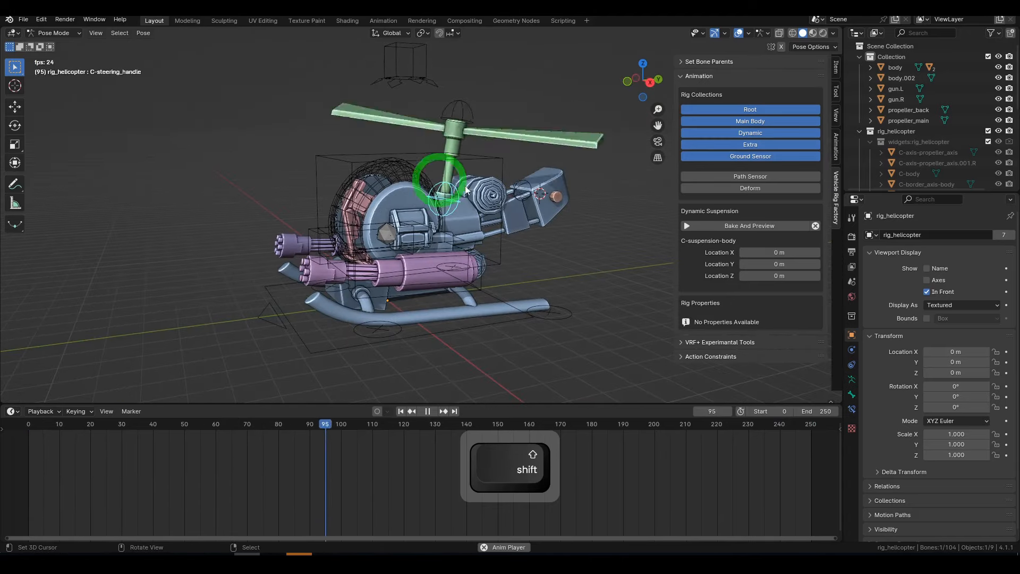
key("r")
key("x")
key("Escape")
Set Noise Machine X, Y and Z of the C-suspension-body control to 0.030 together
right_click(404, 80)
scroll(772, 311, "down", 3)
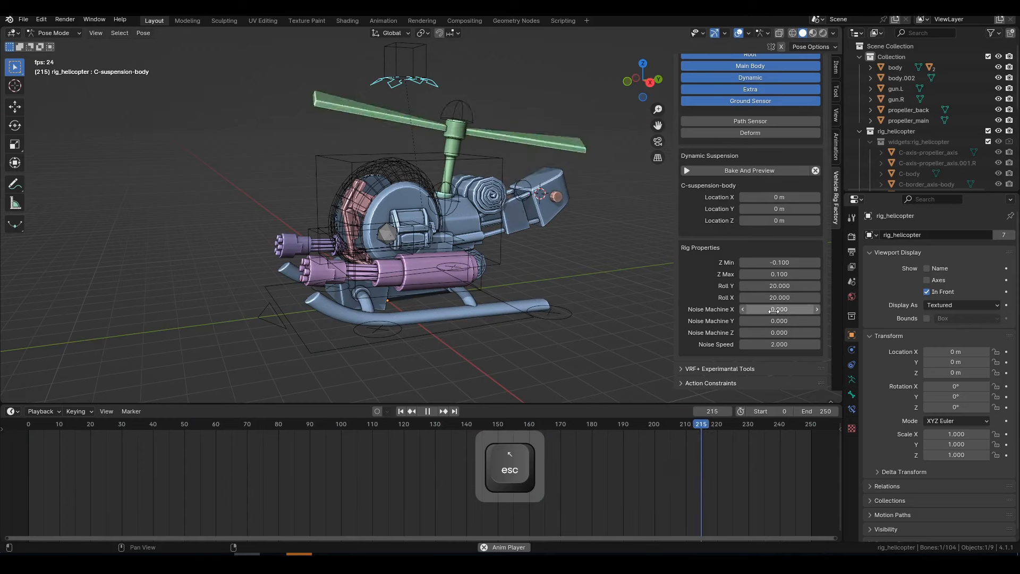
left_click_drag(774, 312, 794, 322, "shift")
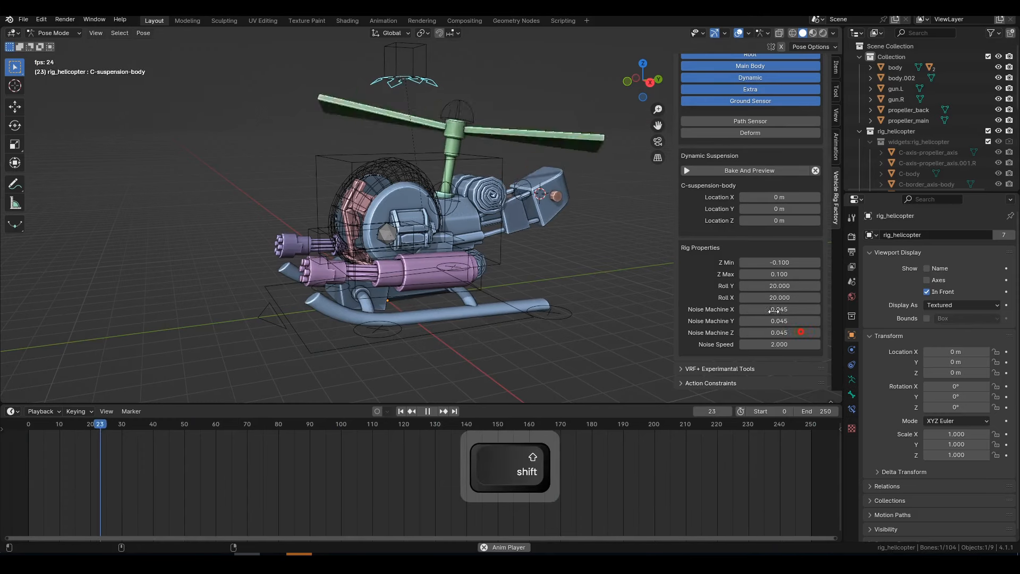
middle_click_drag(437, 244, 503, 249)
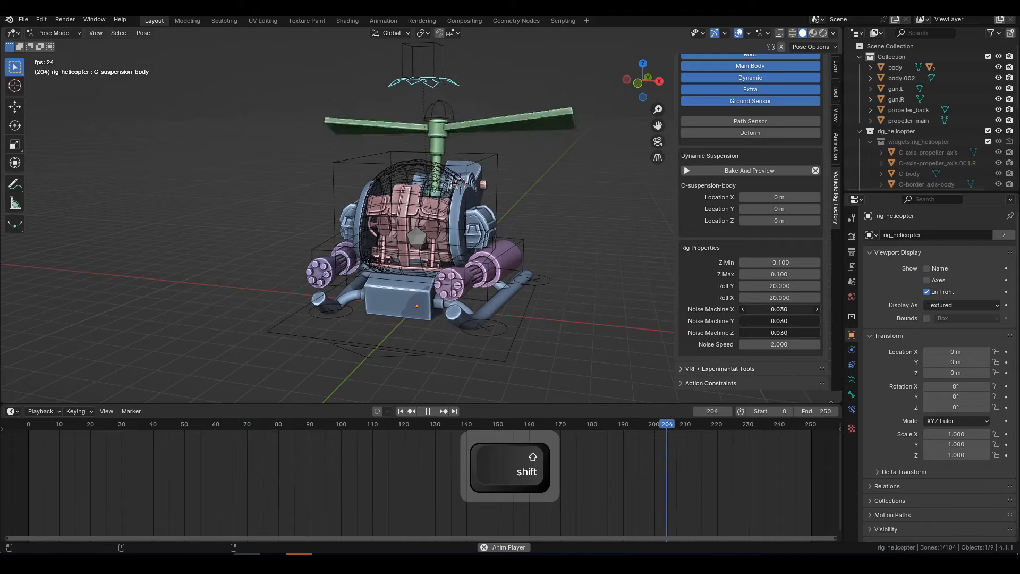
middle_click_drag(462, 204, 435, 195)
scroll(435, 194, "up", 2)
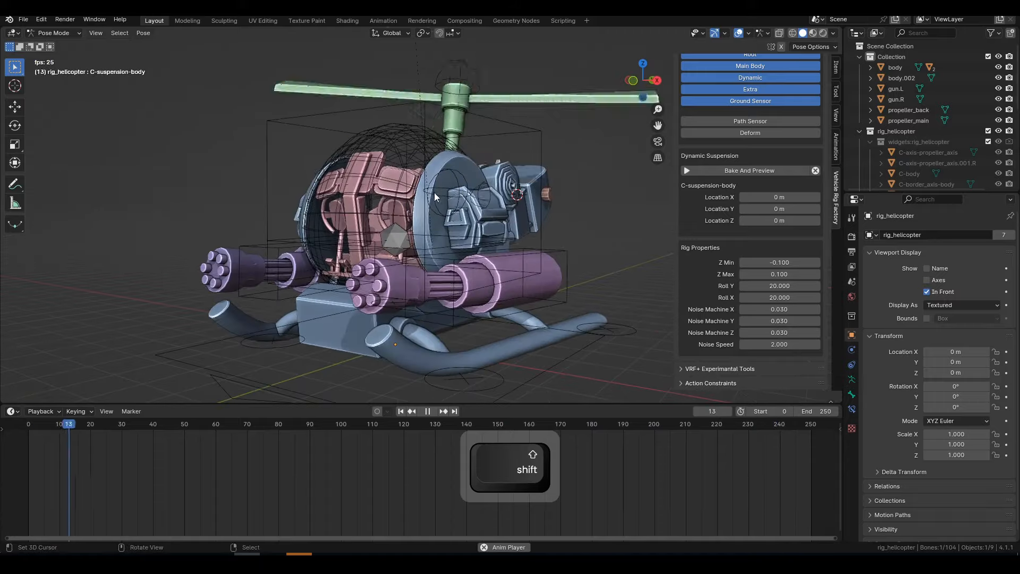
Set the Noise Speed of C-suspension-body to 1.856 and its Noise Machine X, Y and Z to 0.017
left_click_drag(784, 345, 731, 344, "shift")
middle_click_drag(592, 332, 506, 315)
scroll(534, 307, "down", 2)
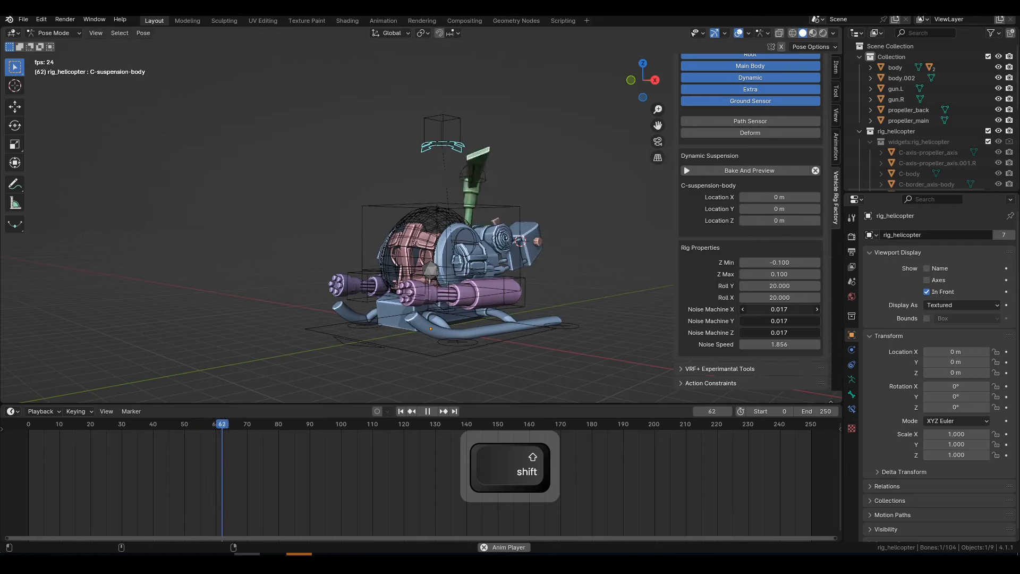
middle_click_drag(450, 259, 473, 261)
scroll(472, 261, "up", 2)
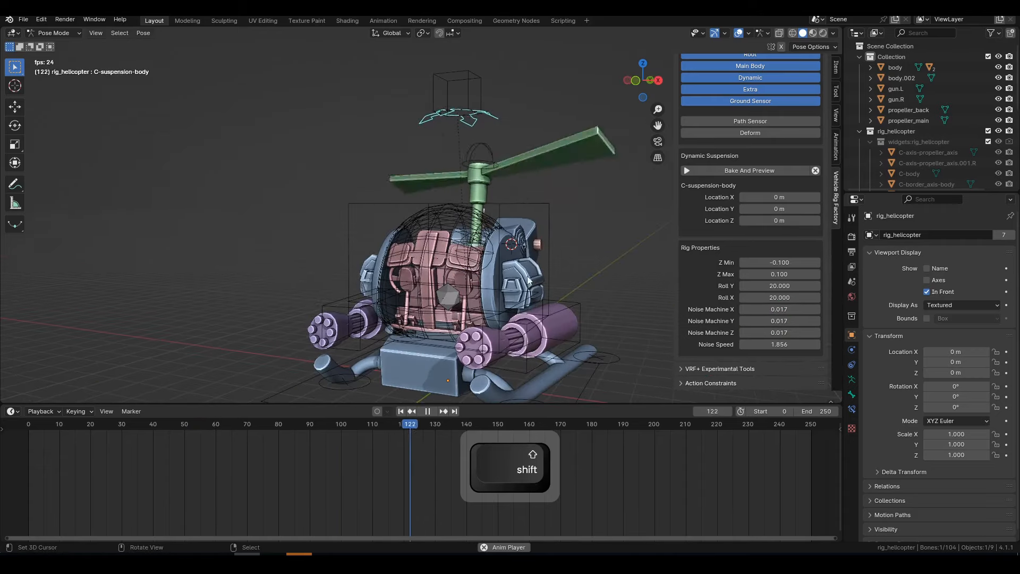